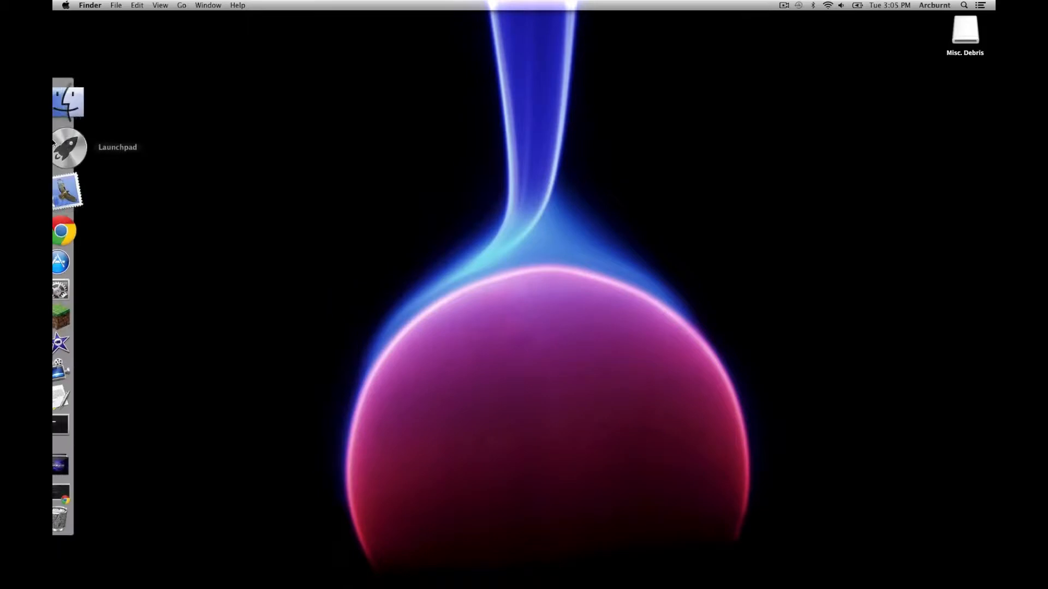
Step: Bring the Chrome window with the Minecraft download page to the front
{"action": "left_click", "coordinate": [84, 209]}
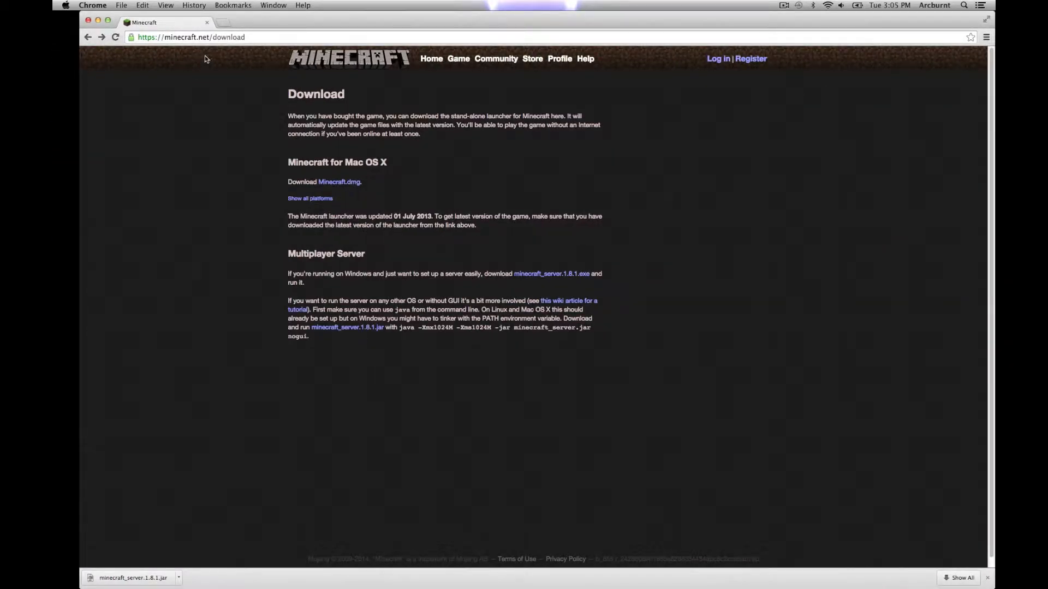
Step: Visit the minecraft.net home page, then return to the download page's Multiplayer Server section
{"action": "left_click_drag", "start_coordinate": [213, 37], "coordinate": [265, 38]}
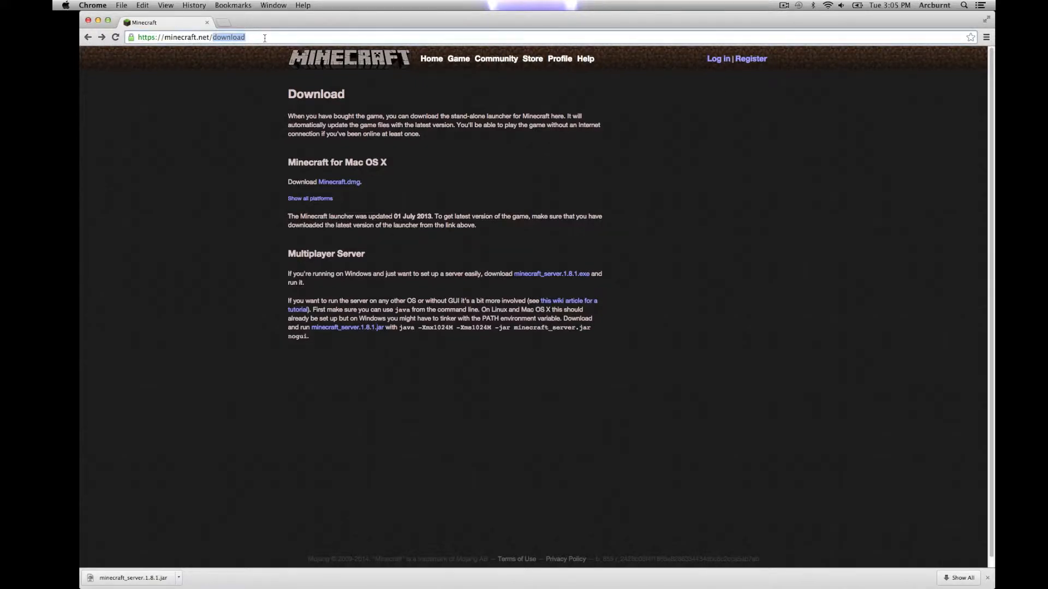
{"action": "key", "text": "BackSpace"}
{"action": "key", "text": "Return"}
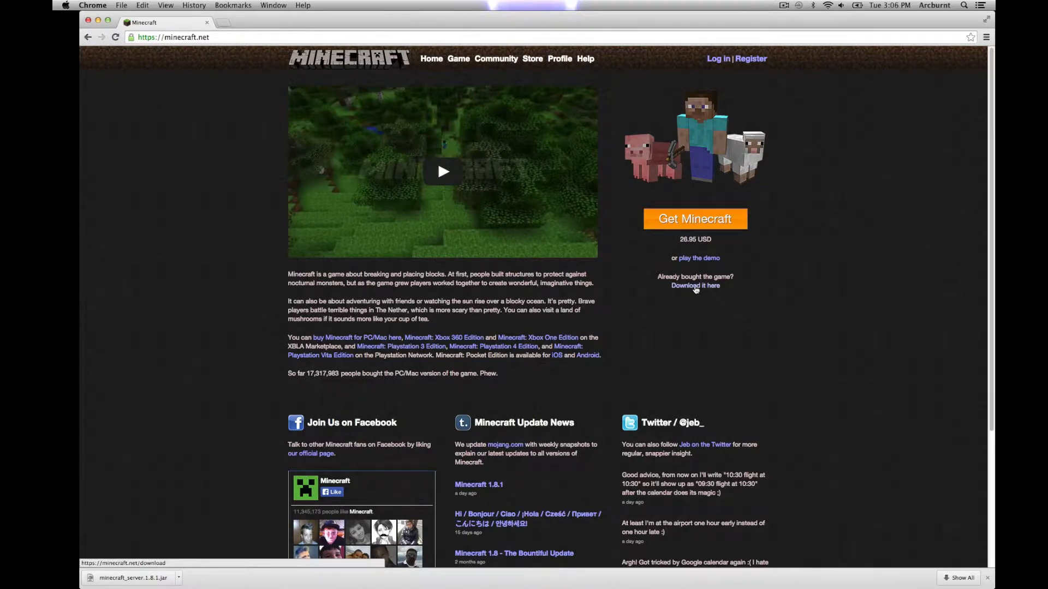
{"action": "left_click", "coordinate": [695, 289]}
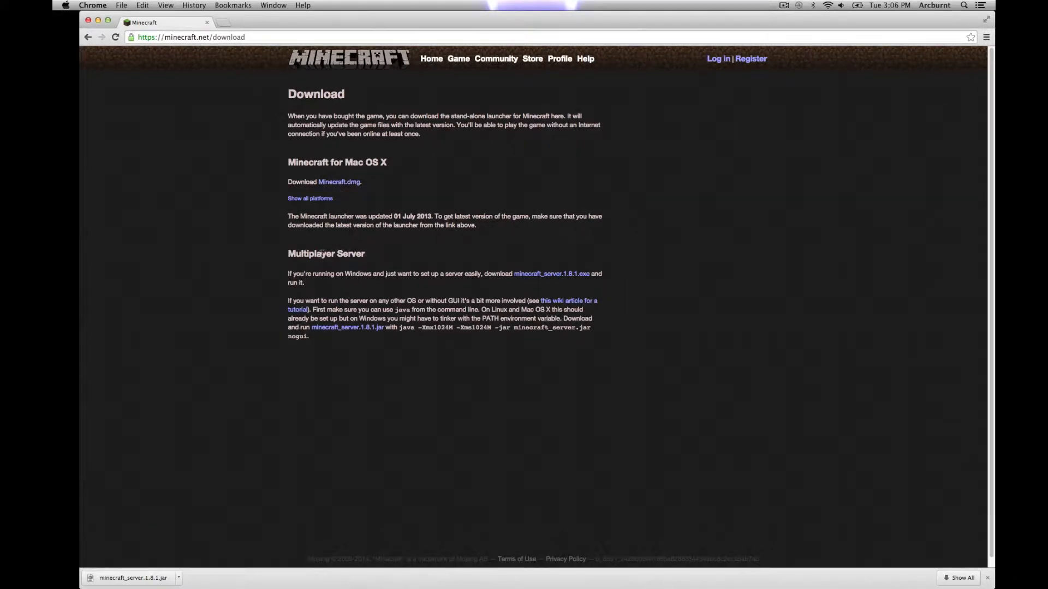
{"action": "left_click_drag", "start_coordinate": [290, 254], "coordinate": [358, 263]}
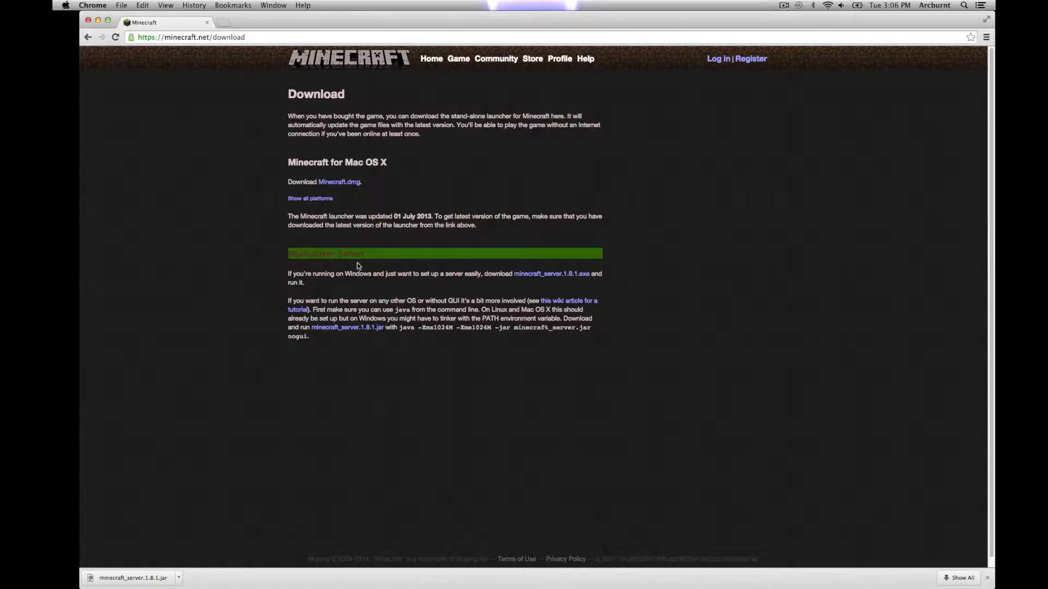
{"action": "left_click", "coordinate": [498, 298]}
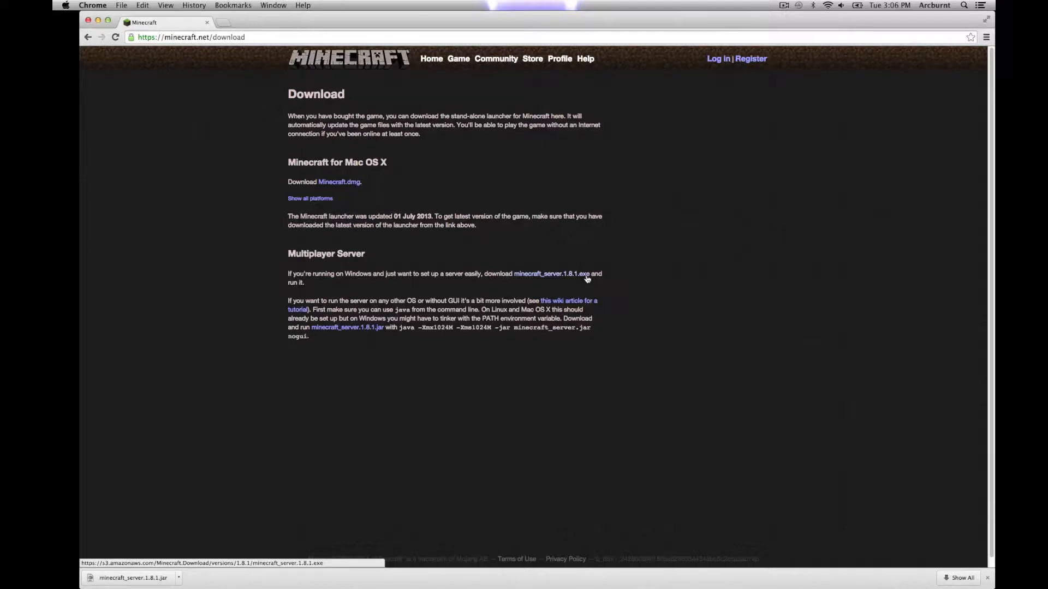
Step: Download minecraft_server.1.8.1.jar, keep it past the warning, and show it in Finder
{"action": "left_click", "coordinate": [357, 330]}
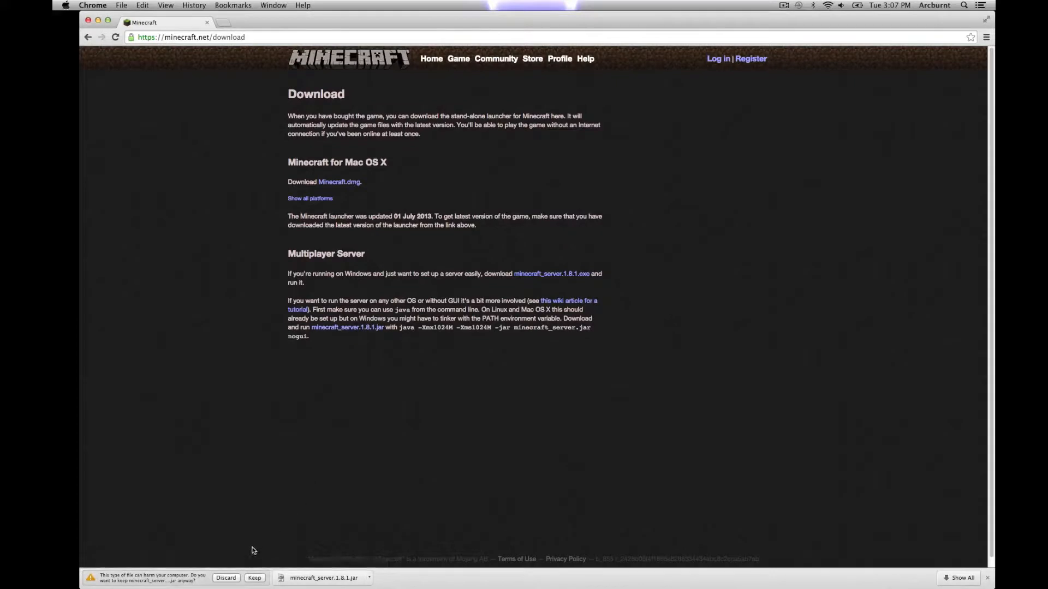
{"action": "left_click", "coordinate": [255, 578]}
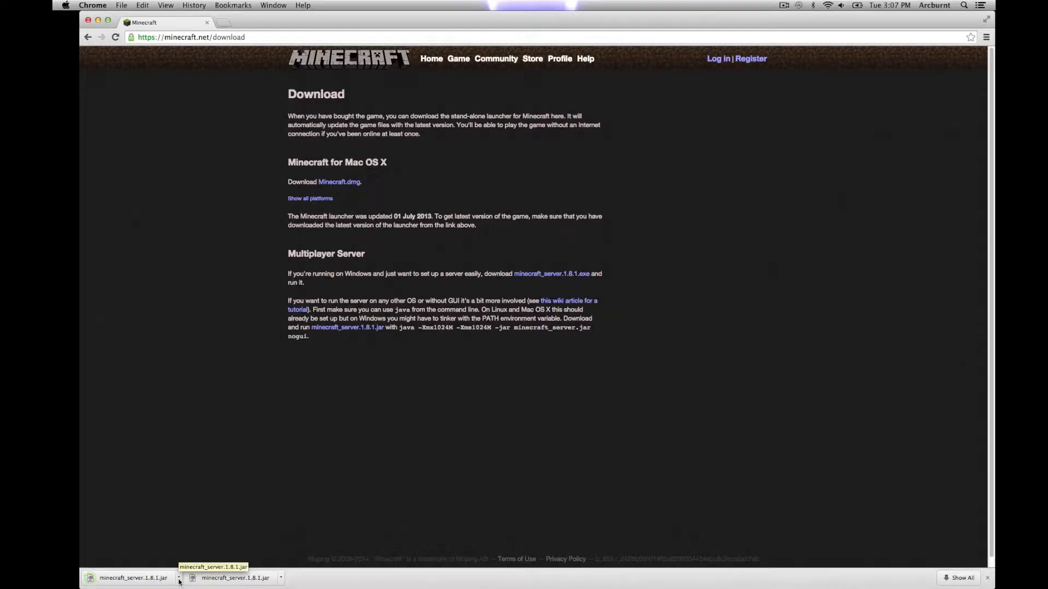
{"action": "left_click", "coordinate": [178, 577]}
{"action": "left_click", "coordinate": [211, 564]}
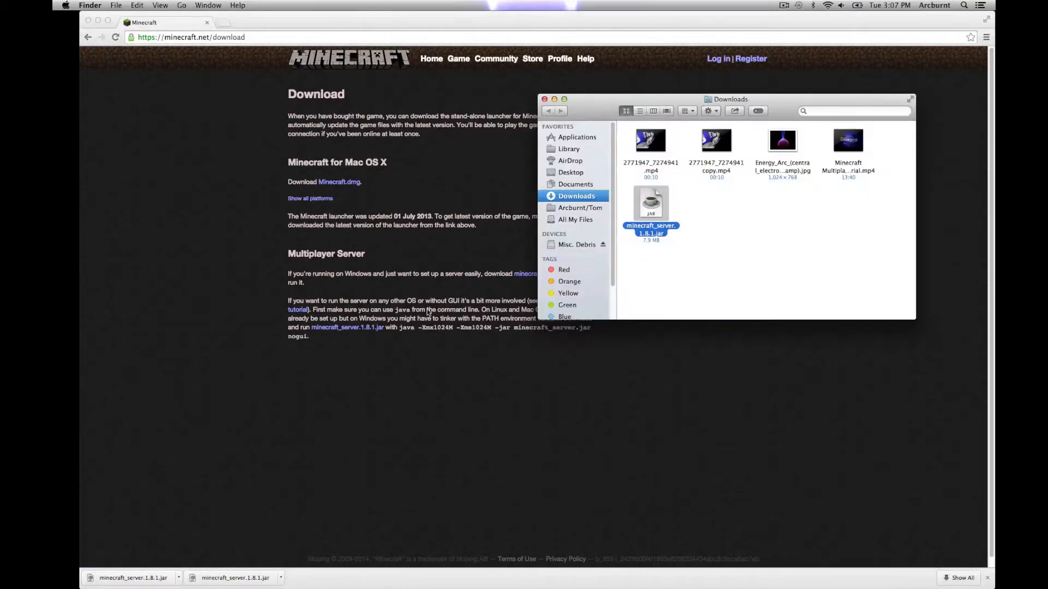
Step: Move the server jar from Downloads onto the desktop and close the Downloads window
{"action": "left_click", "coordinate": [98, 21]}
{"action": "left_click_drag", "start_coordinate": [651, 203], "coordinate": [107, 65]}
{"action": "left_click", "coordinate": [544, 100]}
{"action": "left_click", "coordinate": [171, 88]}
Step: Create a new desktop folder named 'Minecraft Server'
{"action": "right_click", "coordinate": [173, 61]}
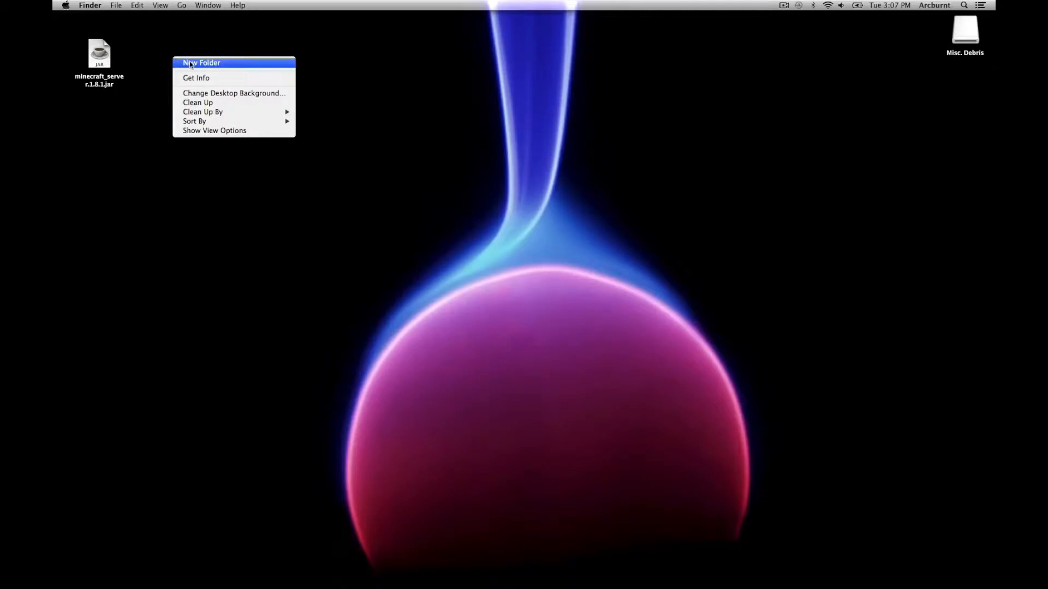
{"action": "left_click", "coordinate": [190, 62]}
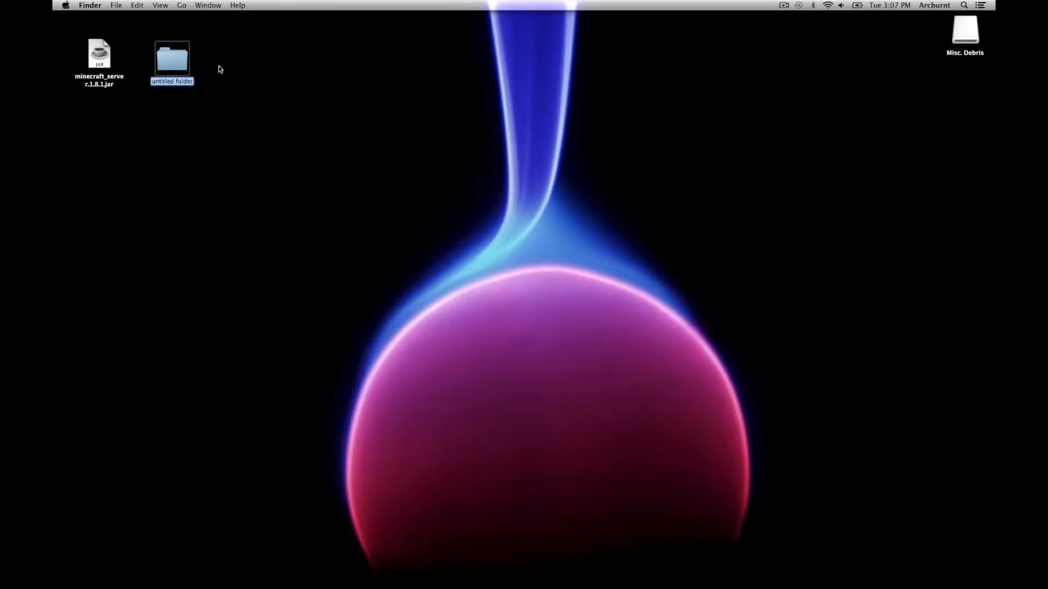
{"action": "type", "text": "Minecr"}
{"action": "key", "text": "BackSpace"}
{"action": "type", "text": "raft Server"}
{"action": "key", "text": "Return"}
Step: Put the server jar into the Minecraft Server folder and open that folder
{"action": "left_click", "coordinate": [94, 55]}
{"action": "mouse_move", "coordinate": [94, 55]}
{"action": "left_mouse_down"}
{"action": "mouse_move", "coordinate": [164, 58]}
{"action": "mouse_move", "coordinate": [100, 38]}
{"action": "left_mouse_up"}
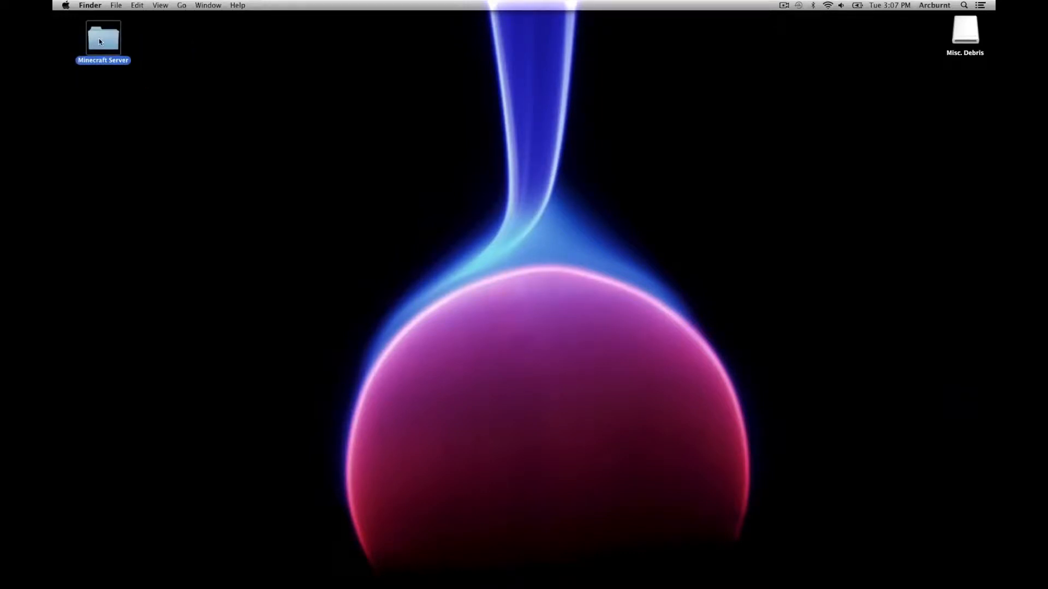
{"action": "double_click", "coordinate": [99, 38]}
{"action": "left_click_drag", "start_coordinate": [391, 114], "coordinate": [110, 29]}
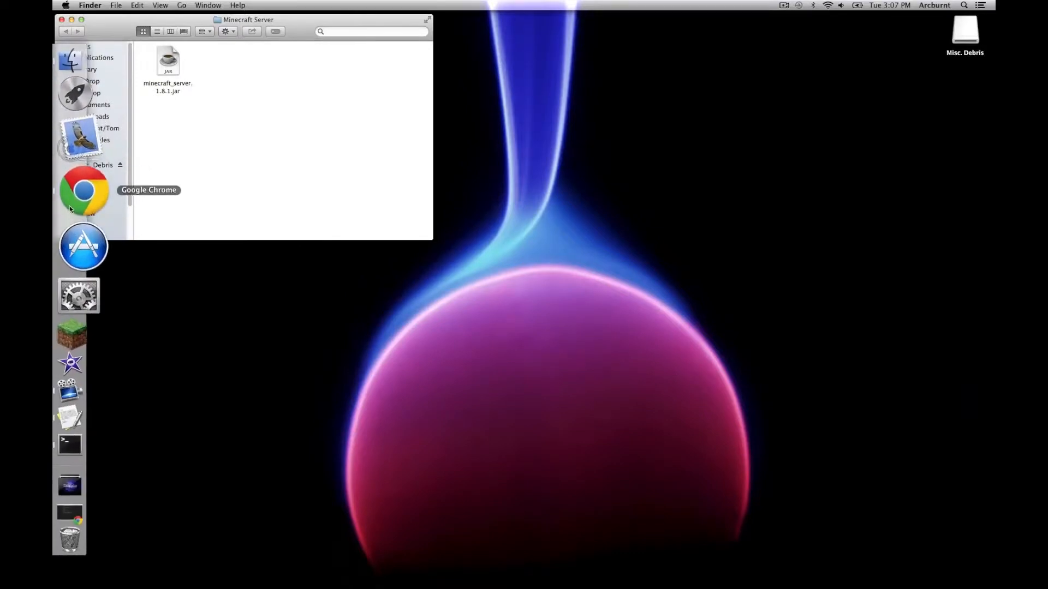
Step: Open the wiki's server setup article and find the Mac OS X instructions
{"action": "left_click", "coordinate": [84, 189]}
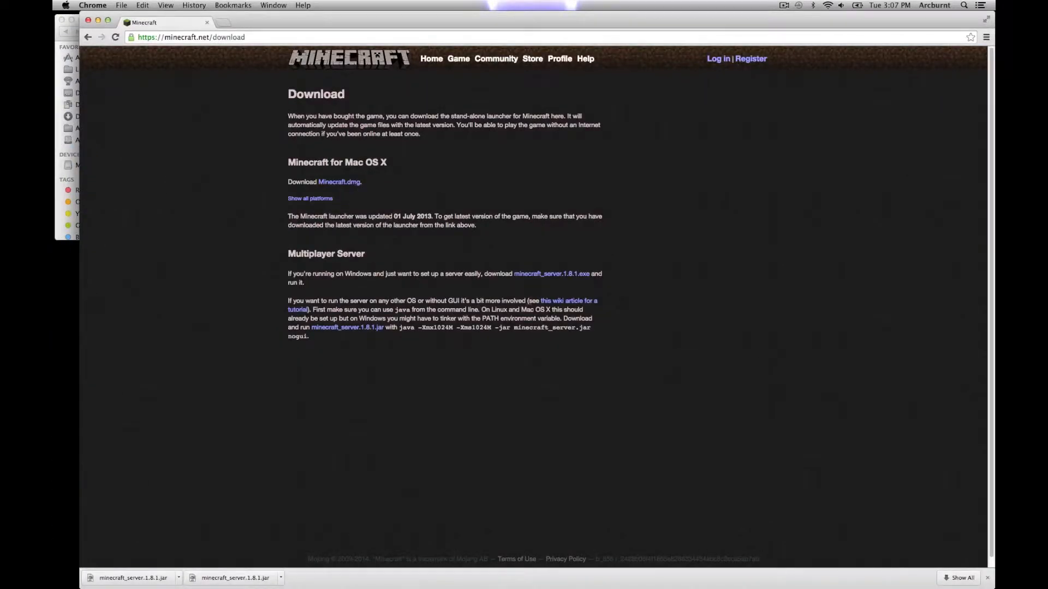
{"action": "left_click", "coordinate": [564, 305]}
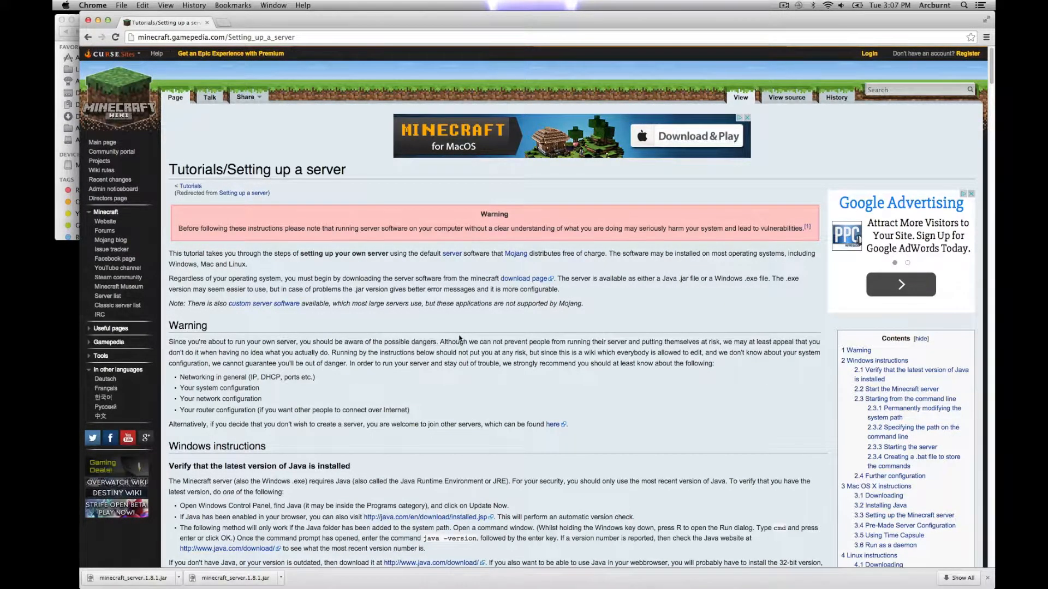
{"action": "scroll", "coordinate": [460, 339], "scroll_direction": "down", "scroll_amount": 20}
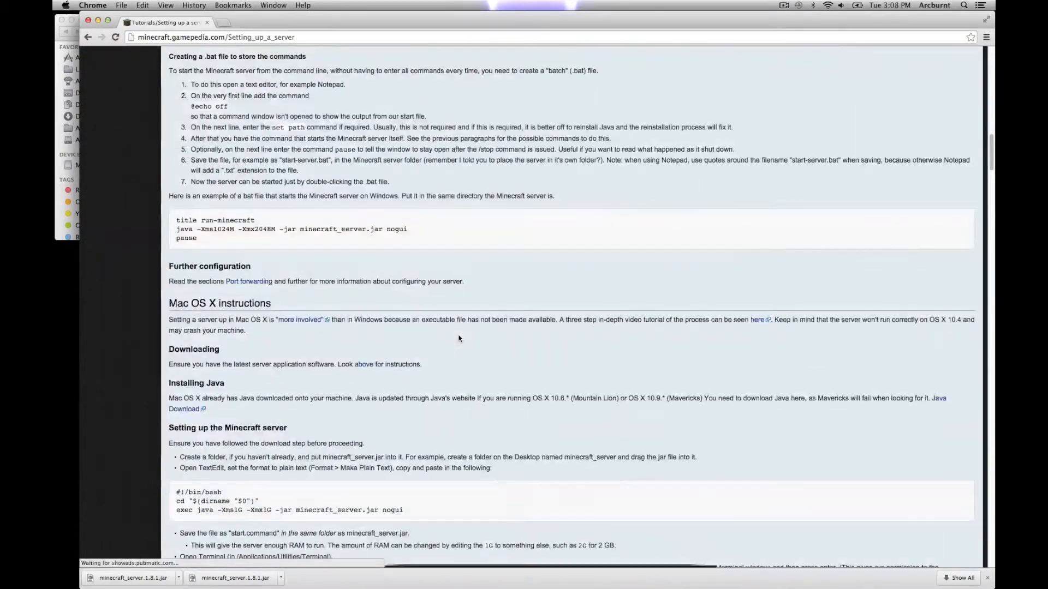
{"action": "scroll", "coordinate": [458, 339], "scroll_direction": "up", "scroll_amount": 20}
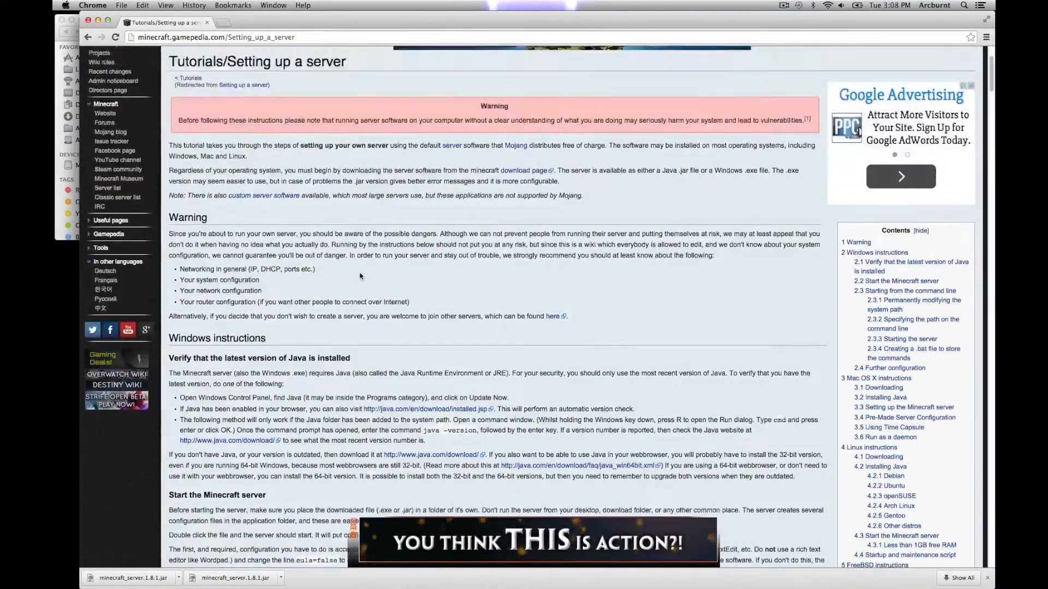
{"action": "scroll", "coordinate": [360, 276], "scroll_direction": "up", "scroll_amount": 3}
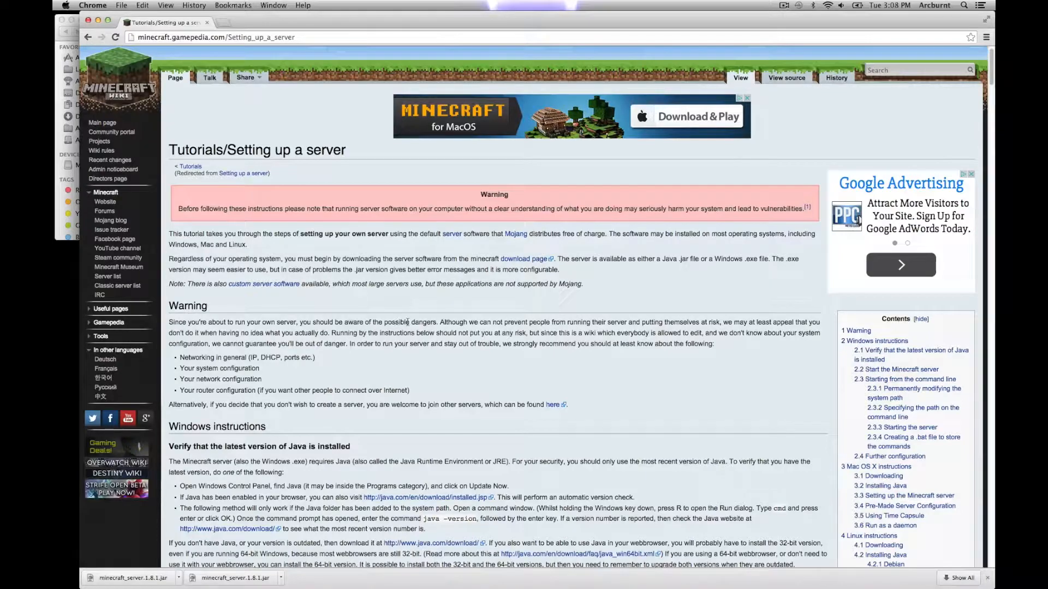
{"action": "scroll", "coordinate": [407, 324], "scroll_direction": "down", "scroll_amount": 20}
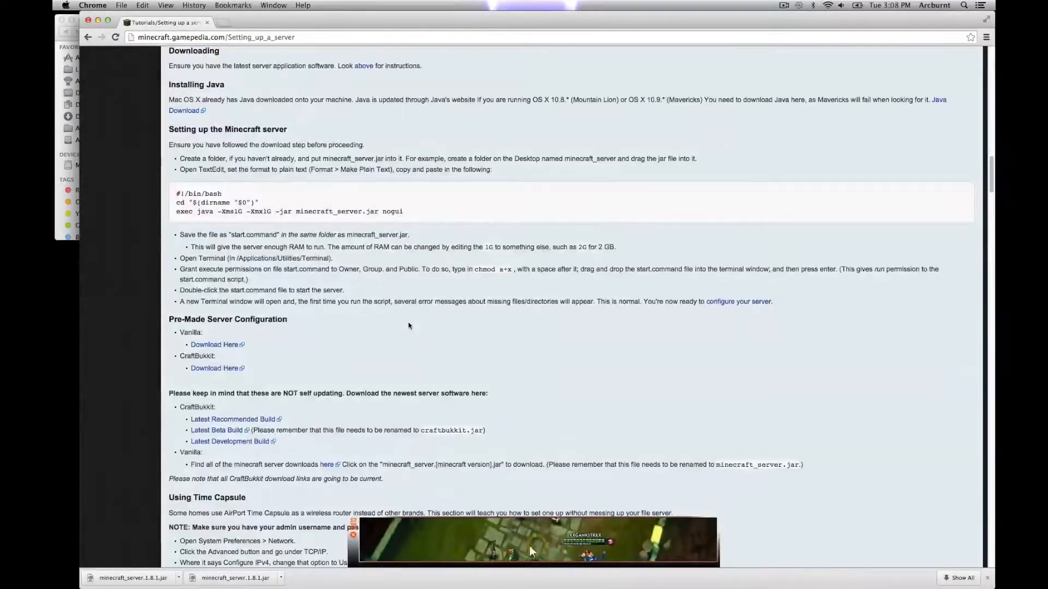
{"action": "scroll", "coordinate": [350, 284], "scroll_direction": "up", "scroll_amount": 3}
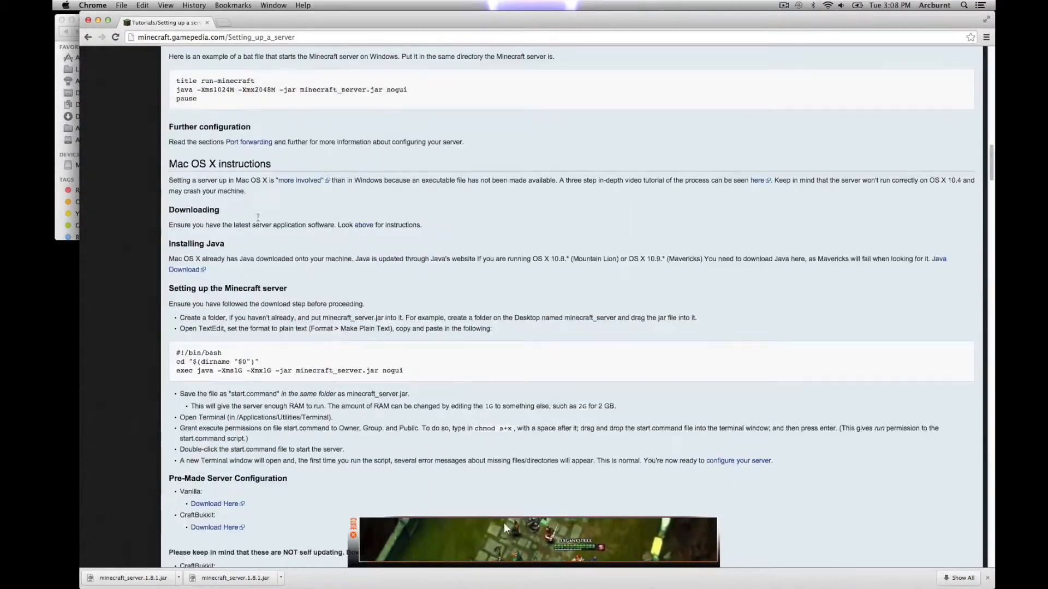
{"action": "left_click_drag", "start_coordinate": [169, 163], "coordinate": [275, 176]}
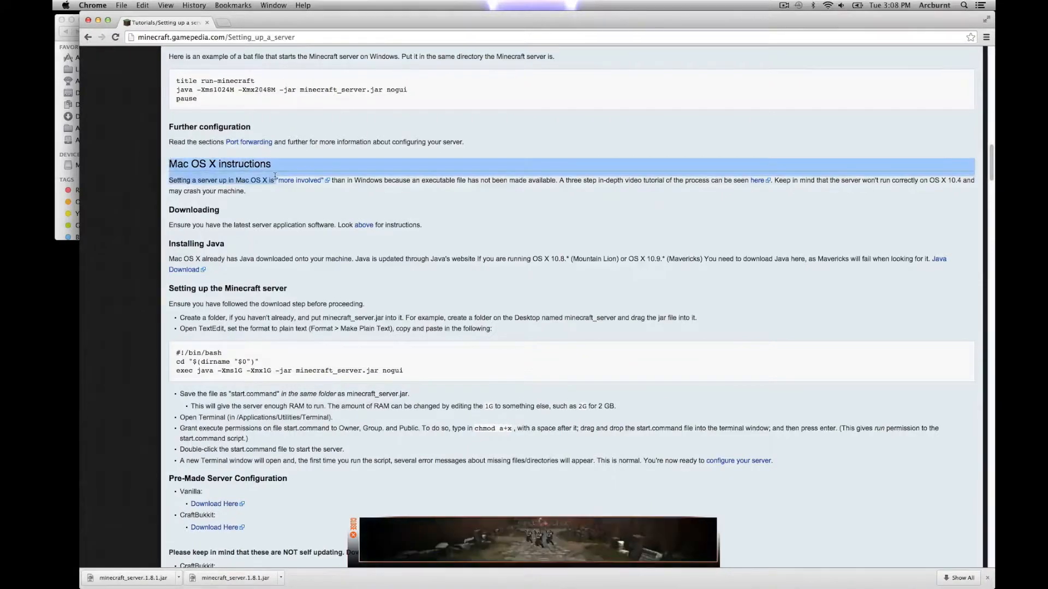
{"action": "left_click", "coordinate": [289, 158]}
Step: Select the three-line Mac OS X start script code block, then hide Chrome
{"action": "scroll", "coordinate": [329, 233], "scroll_direction": "up", "scroll_amount": 1}
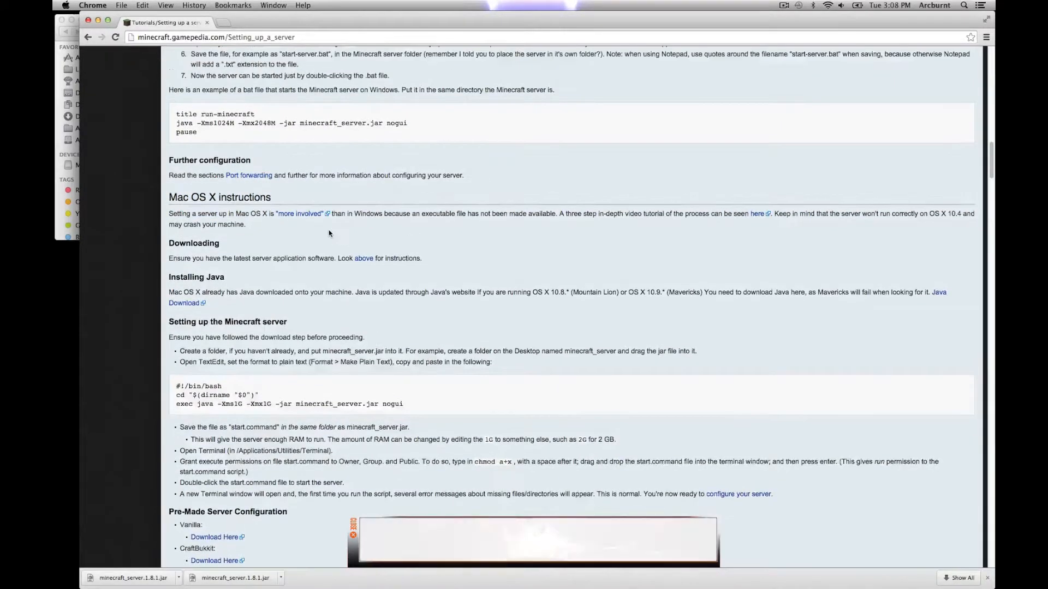
{"action": "scroll", "coordinate": [354, 245], "scroll_direction": "down", "scroll_amount": 1}
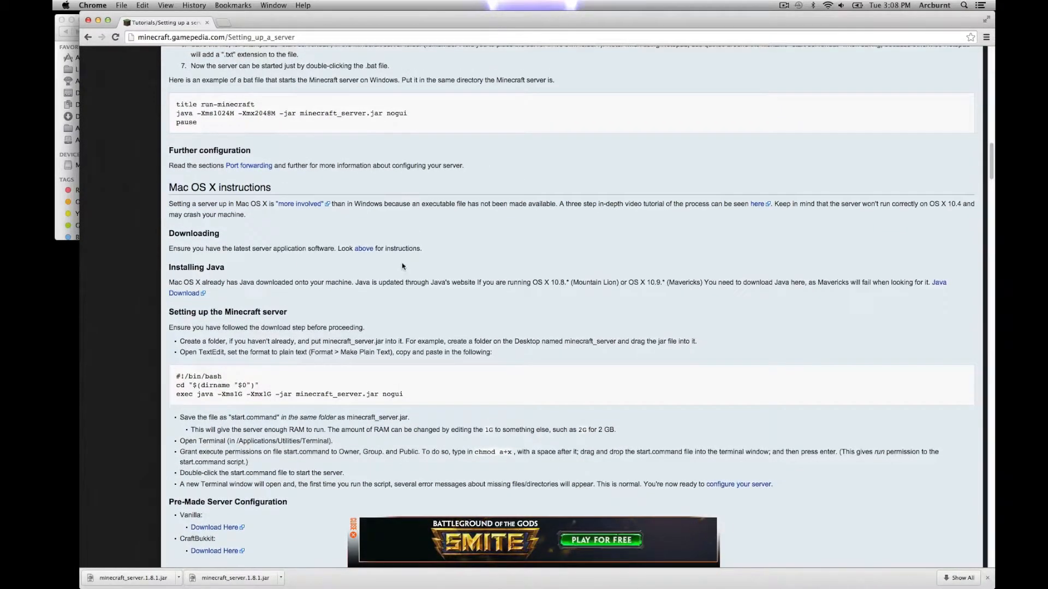
{"action": "scroll", "coordinate": [402, 266], "scroll_direction": "down", "scroll_amount": 5}
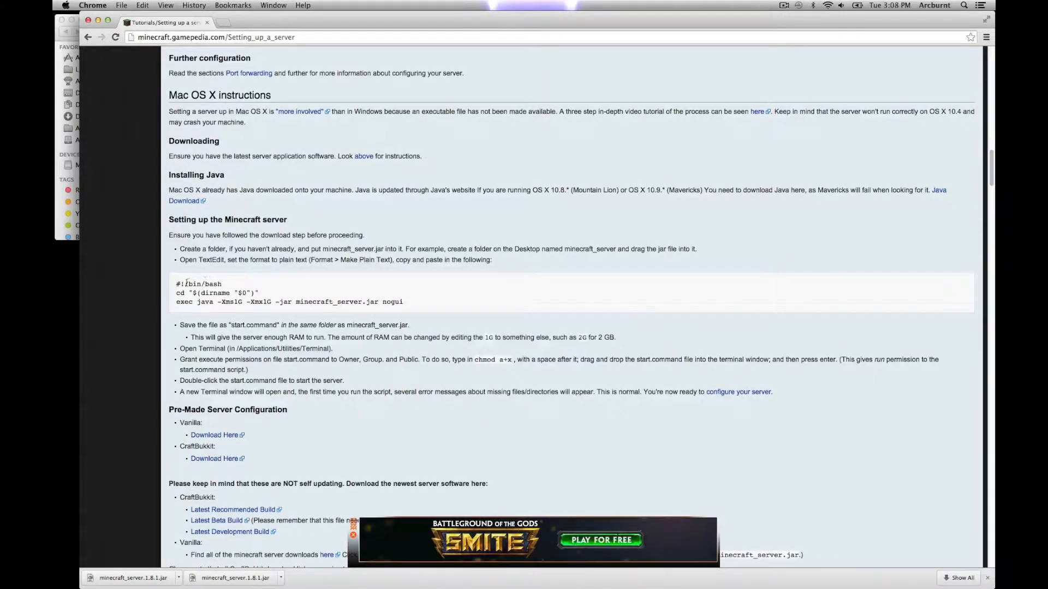
{"action": "left_click_drag", "start_coordinate": [178, 285], "coordinate": [400, 301]}
{"action": "left_click", "coordinate": [481, 359]}
{"action": "left_click_drag", "start_coordinate": [176, 284], "coordinate": [404, 304]}
{"action": "key", "text": "super+c"}
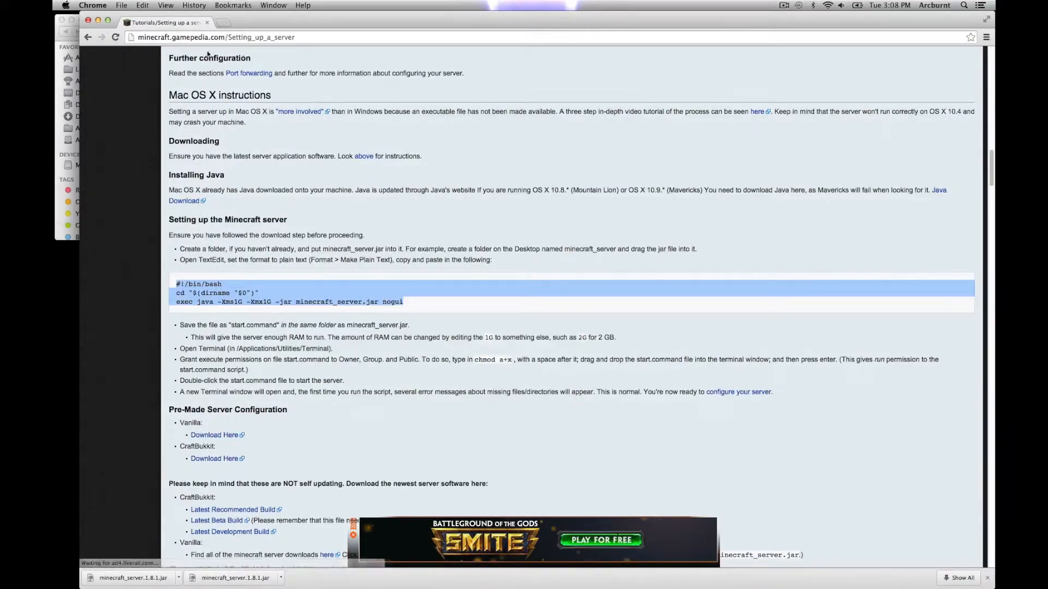
{"action": "left_click", "coordinate": [99, 21]}
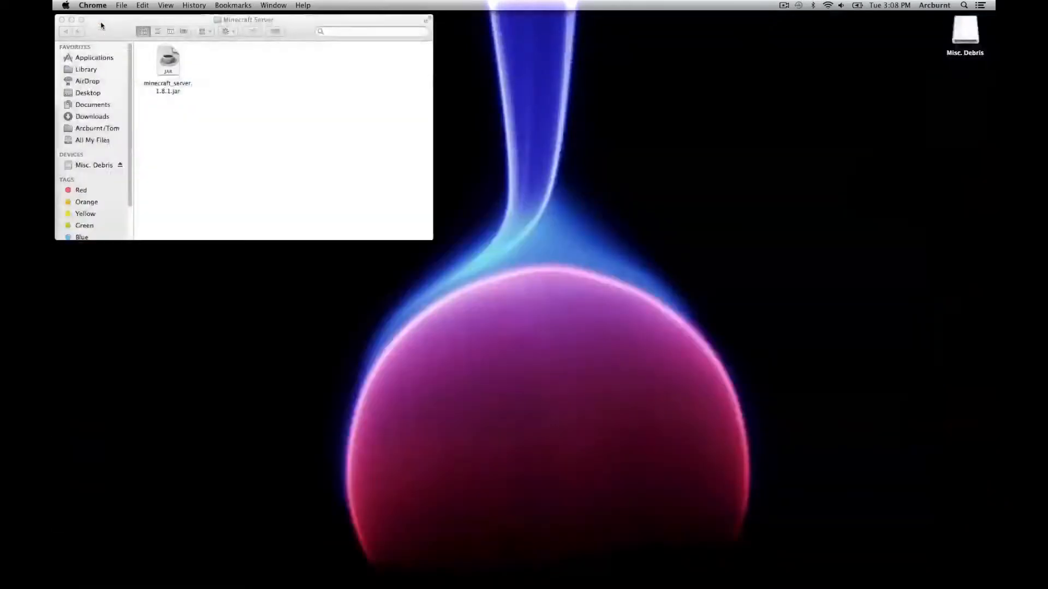
Step: Launch TextEdit via Spotlight, place the Untitled window beside Finder, and make it plain text
{"action": "left_click", "coordinate": [963, 6]}
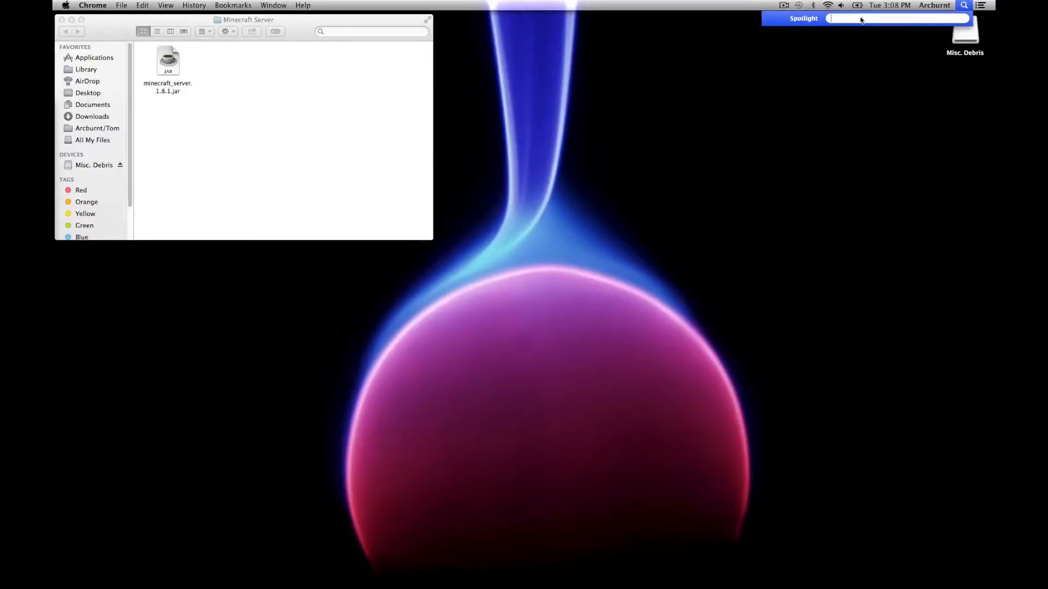
{"action": "type", "text": "text"}
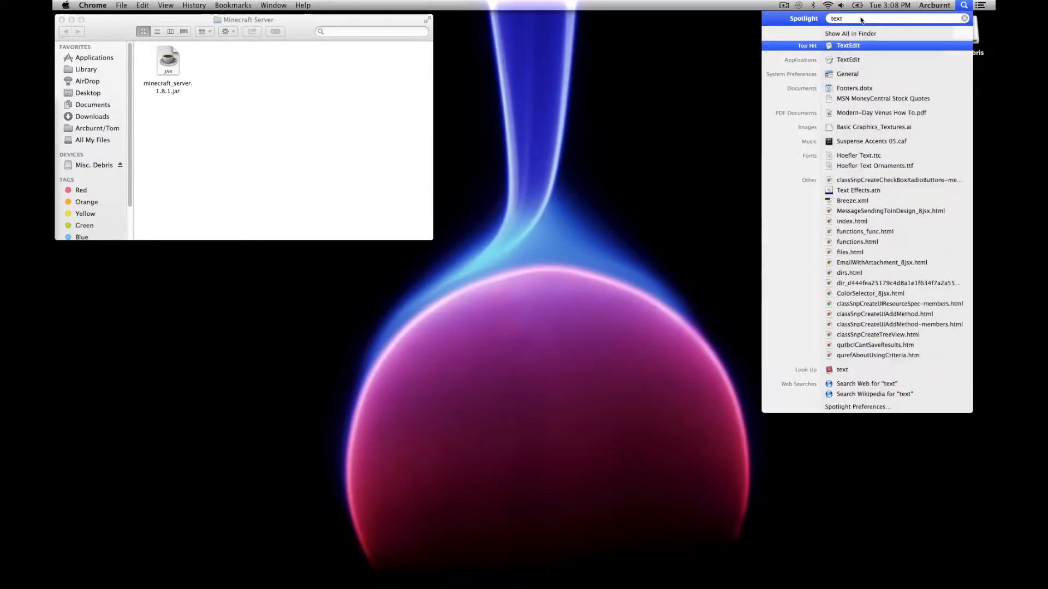
{"action": "left_click", "coordinate": [849, 59]}
{"action": "left_click_drag", "start_coordinate": [237, 47], "coordinate": [500, 24]}
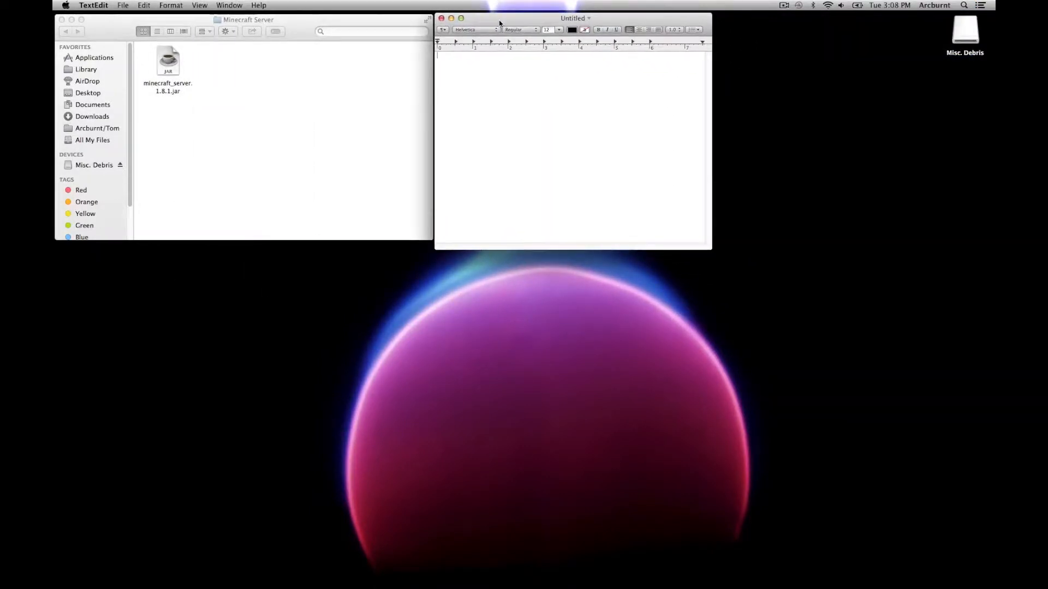
{"action": "left_click", "coordinate": [172, 6]}
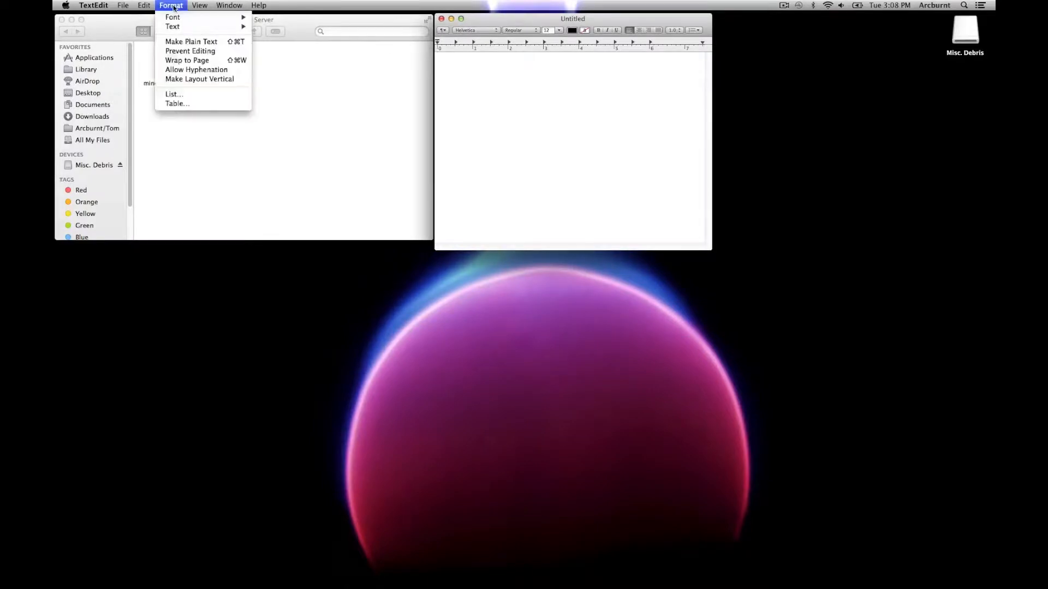
{"action": "left_click", "coordinate": [184, 42]}
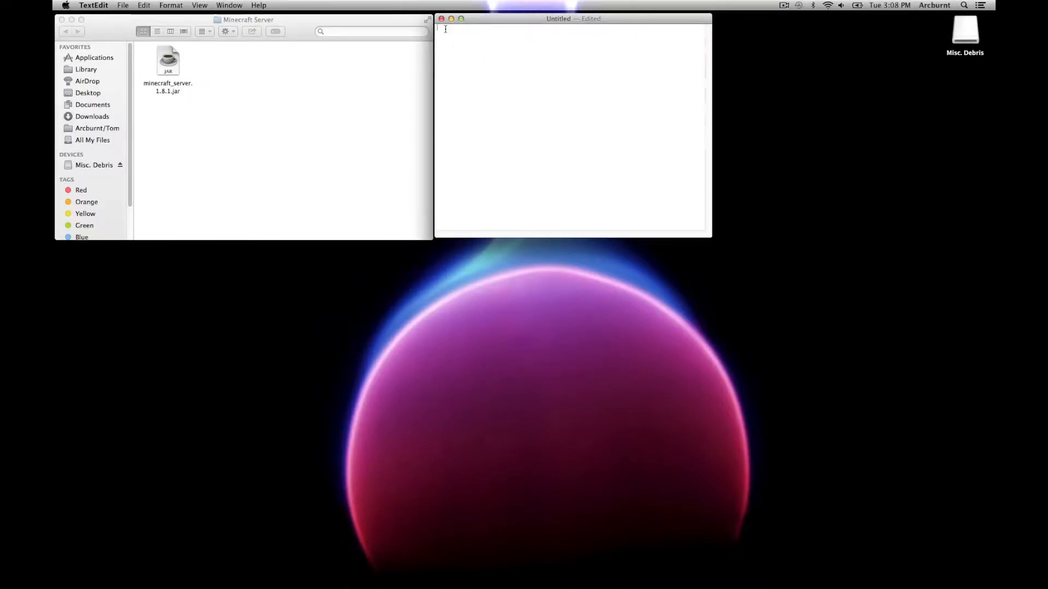
Step: Paste the bash start script and change the jar name to minecraft_server.1.8.1.jar
{"action": "key", "text": "super+v"}
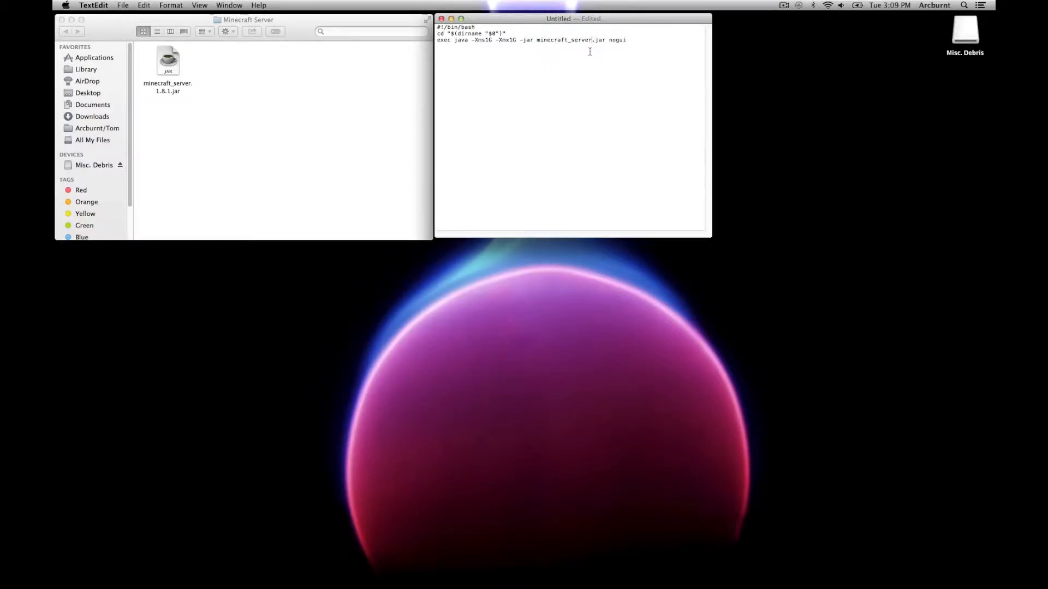
{"action": "type", "text": ".1.8.1."}
{"action": "left_click_drag", "start_coordinate": [537, 40], "coordinate": [626, 42]}
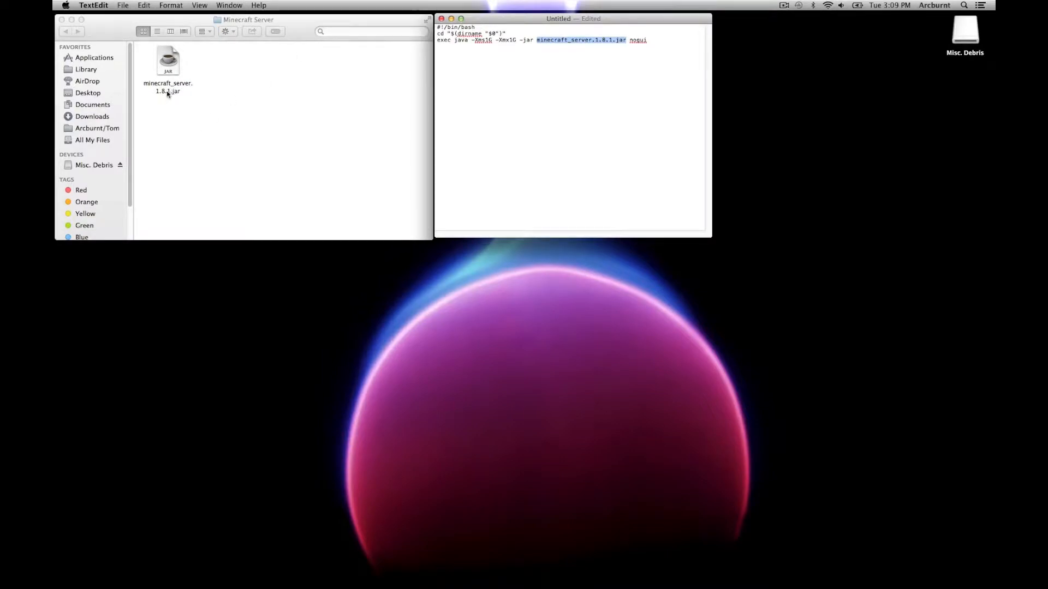
{"action": "left_click", "coordinate": [597, 97]}
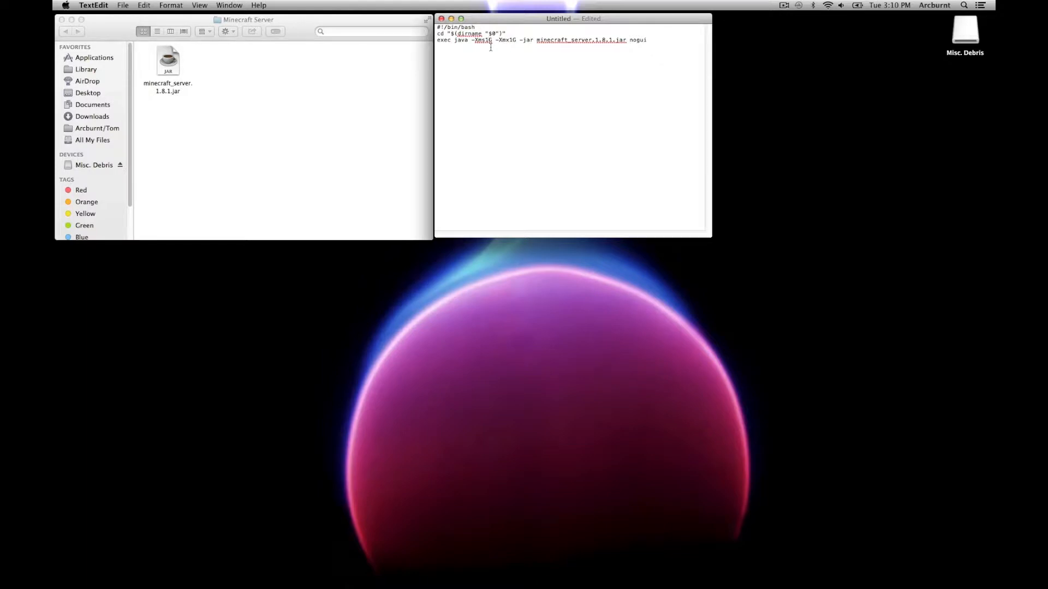
{"action": "left_click", "coordinate": [66, 7]}
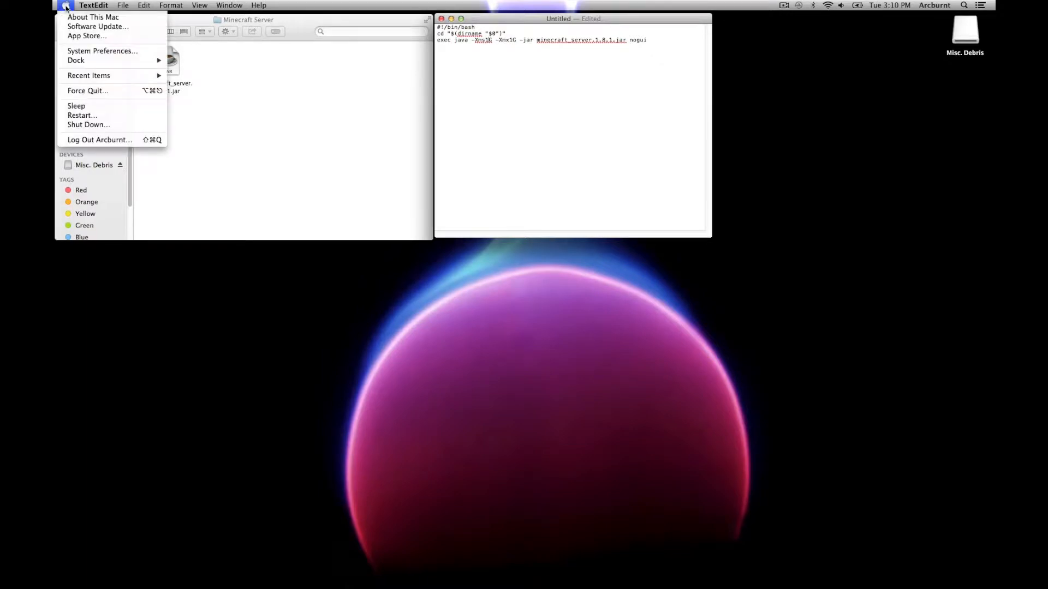
{"action": "left_click", "coordinate": [75, 19]}
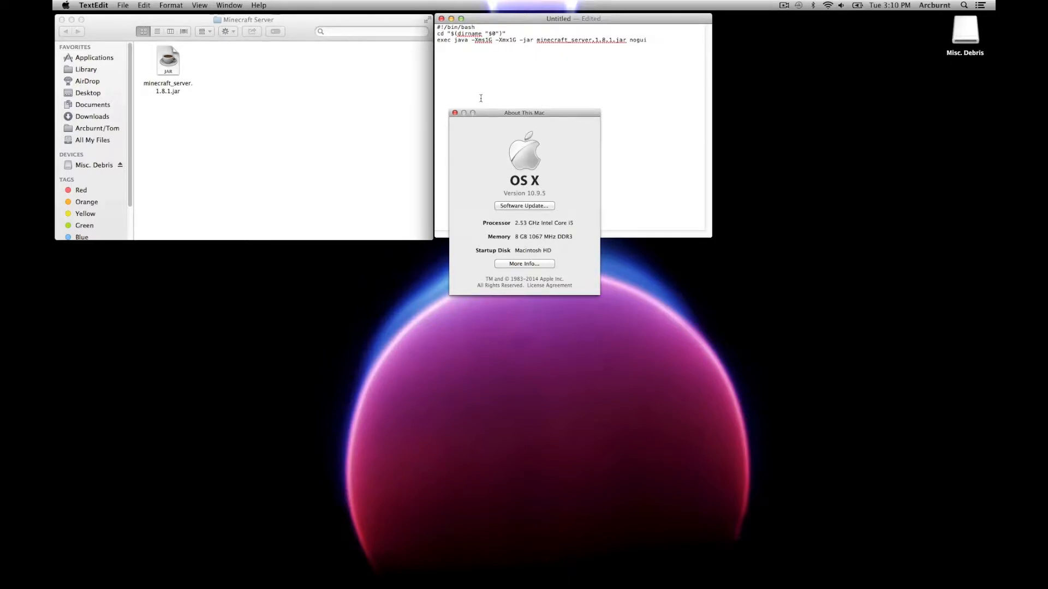
{"action": "left_click", "coordinate": [456, 113]}
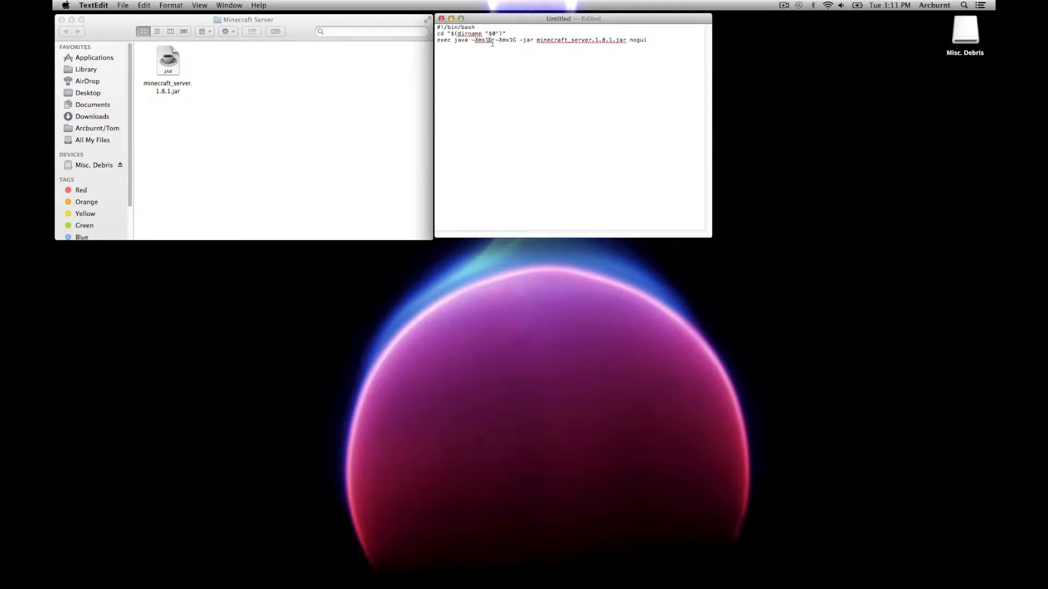
Step: Raise the script's memory to 3G and save it on the Desktop as start.command
{"action": "key", "text": "BackSpace"}
{"action": "type", "text": "3"}
{"action": "key", "text": "super+s"}
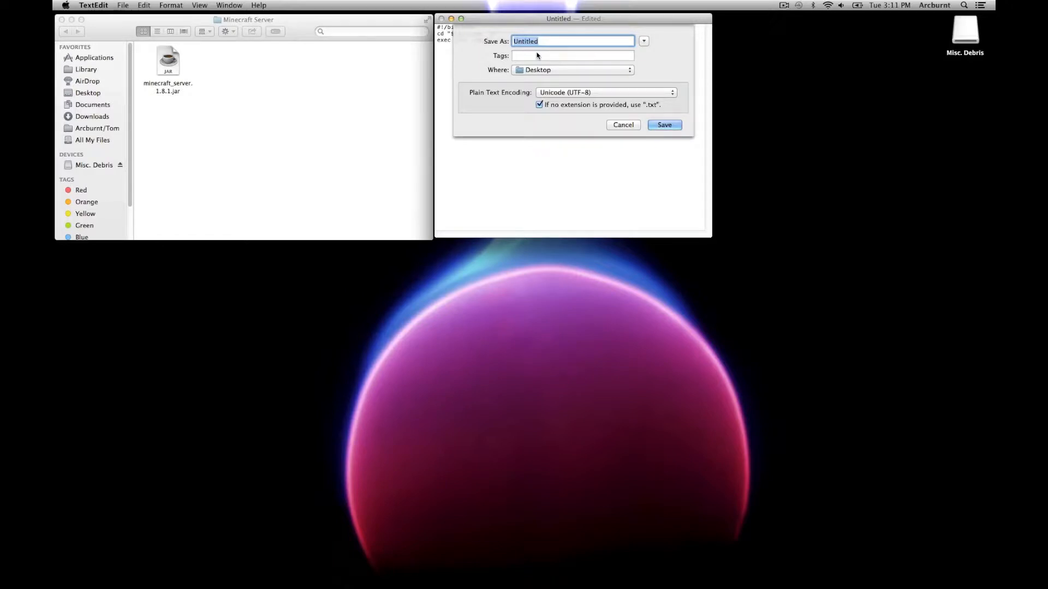
{"action": "type", "text": "start.command"}
{"action": "left_click", "coordinate": [658, 125]}
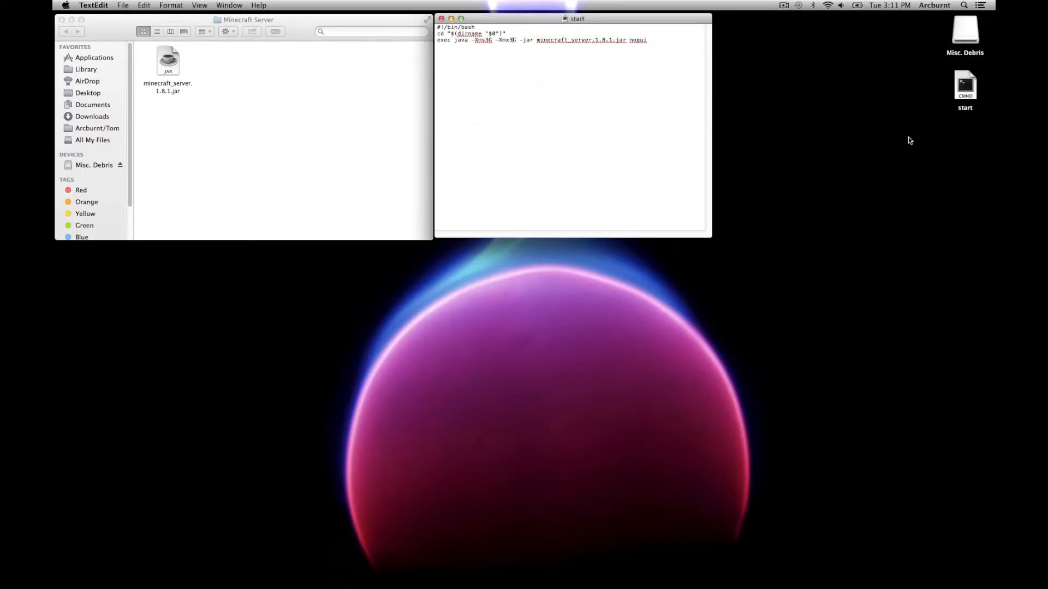
{"action": "left_click", "coordinate": [965, 89]}
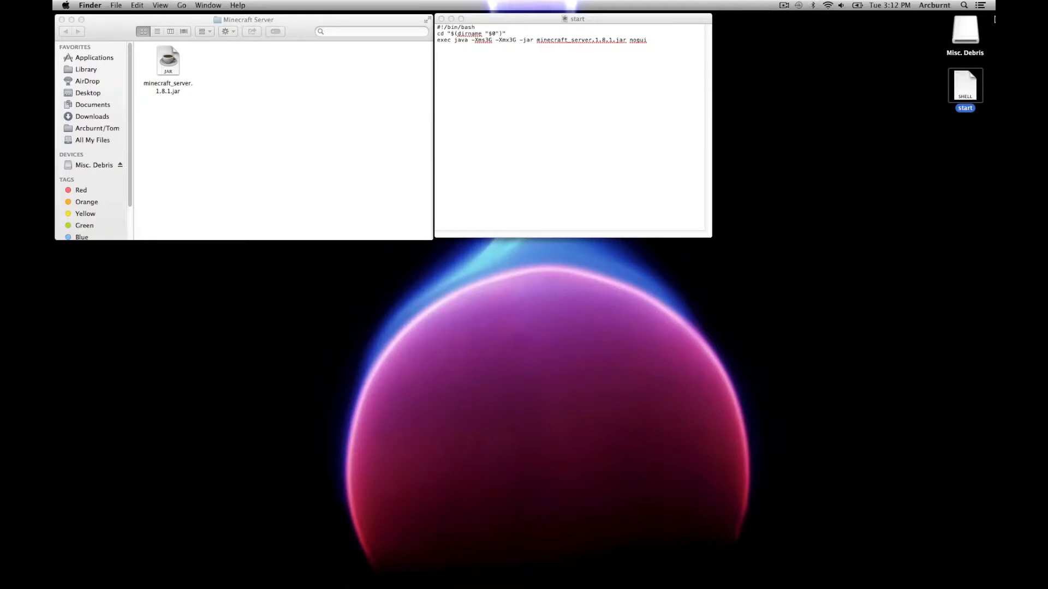
Step: Launch Terminal through Spotlight
{"action": "left_click", "coordinate": [958, 7]}
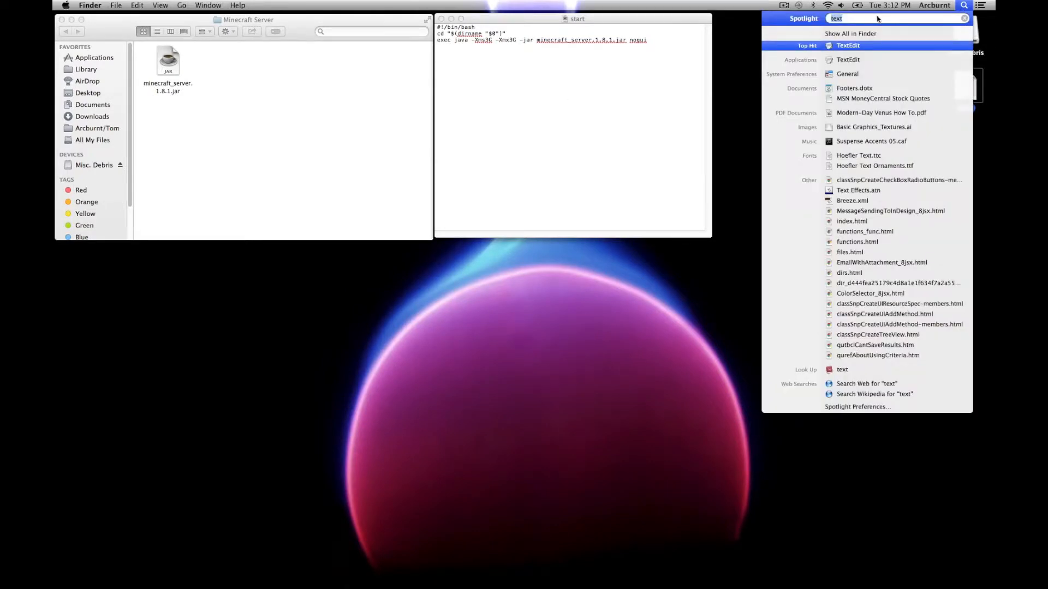
{"action": "type", "text": "term"}
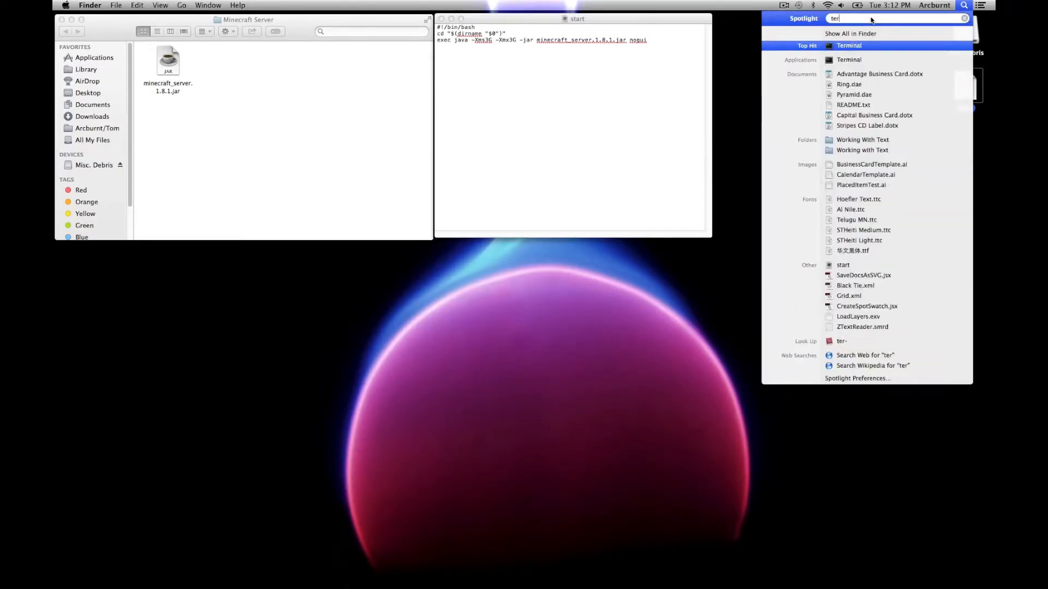
{"action": "left_click", "coordinate": [849, 47]}
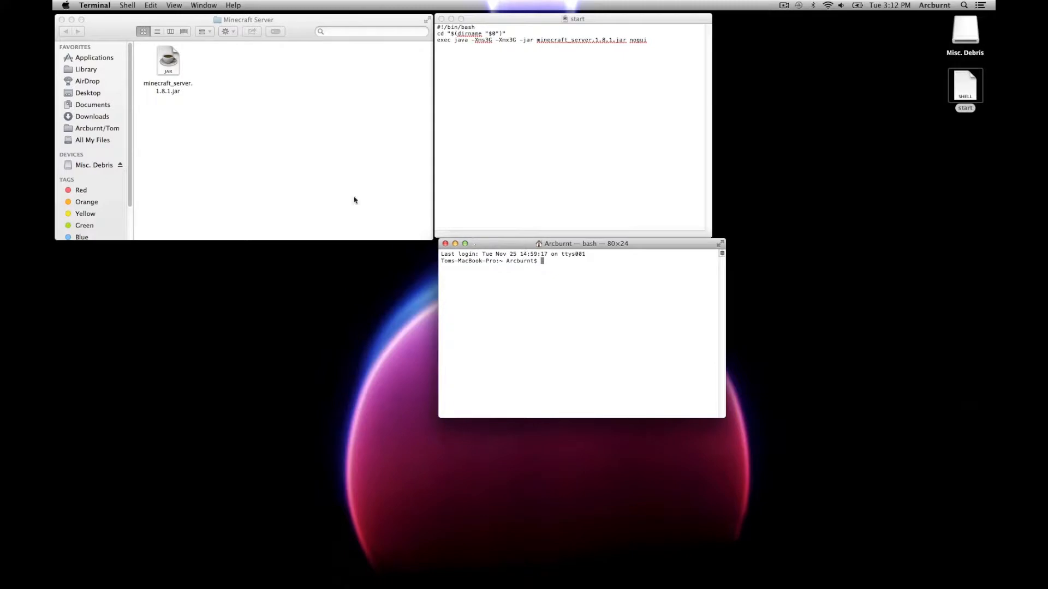
Step: Copy the 'chmod a+x' command from the Minecraft wiki page, then hide Chrome
{"action": "mouse_move", "coordinate": [77, 134]}
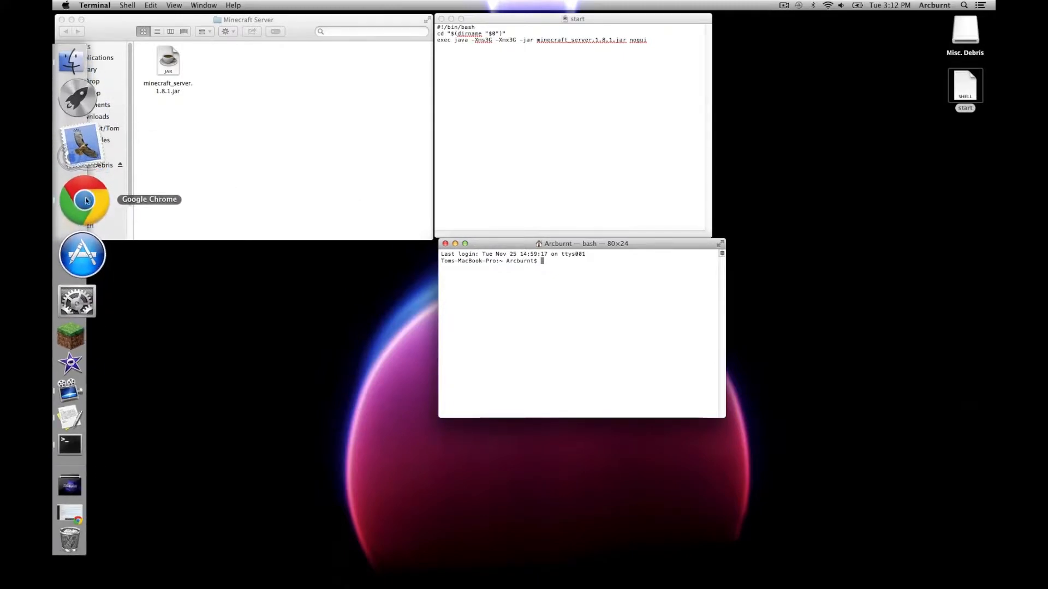
{"action": "left_click", "coordinate": [83, 197]}
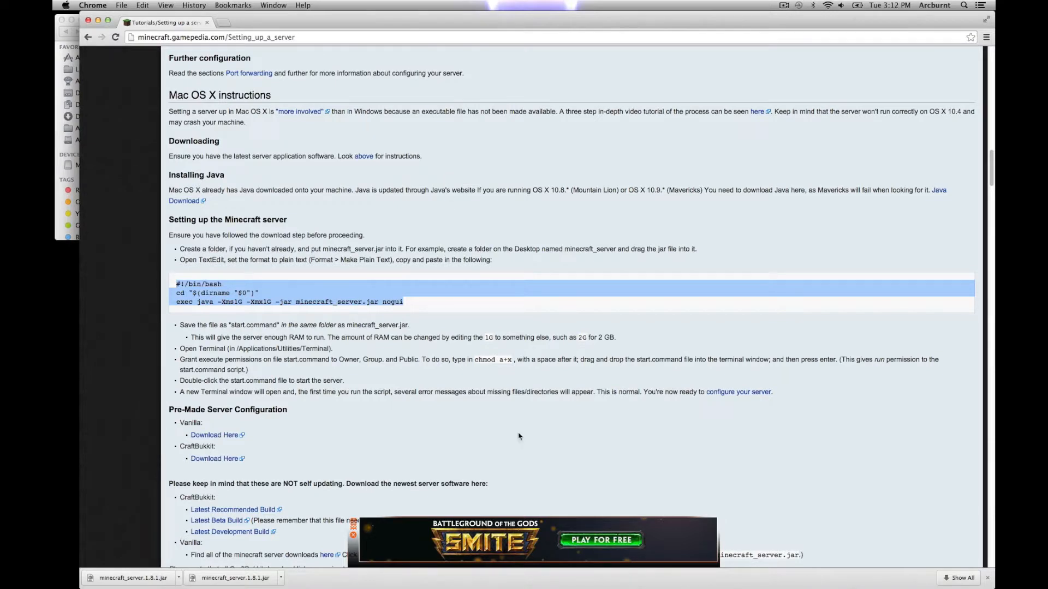
{"action": "left_click_drag", "start_coordinate": [475, 360], "coordinate": [513, 361]}
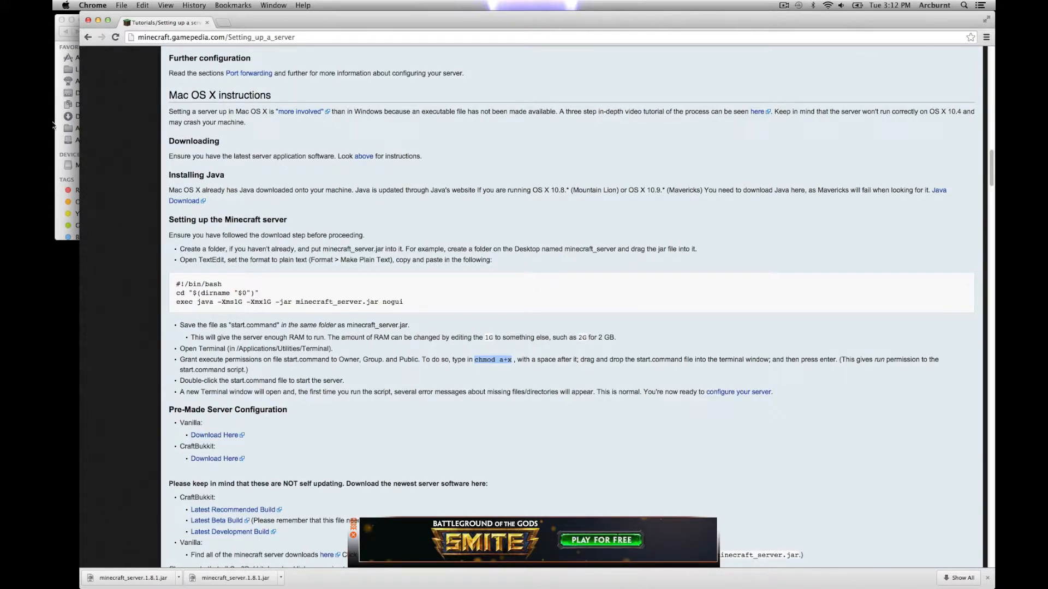
{"action": "right_click", "coordinate": [487, 362]}
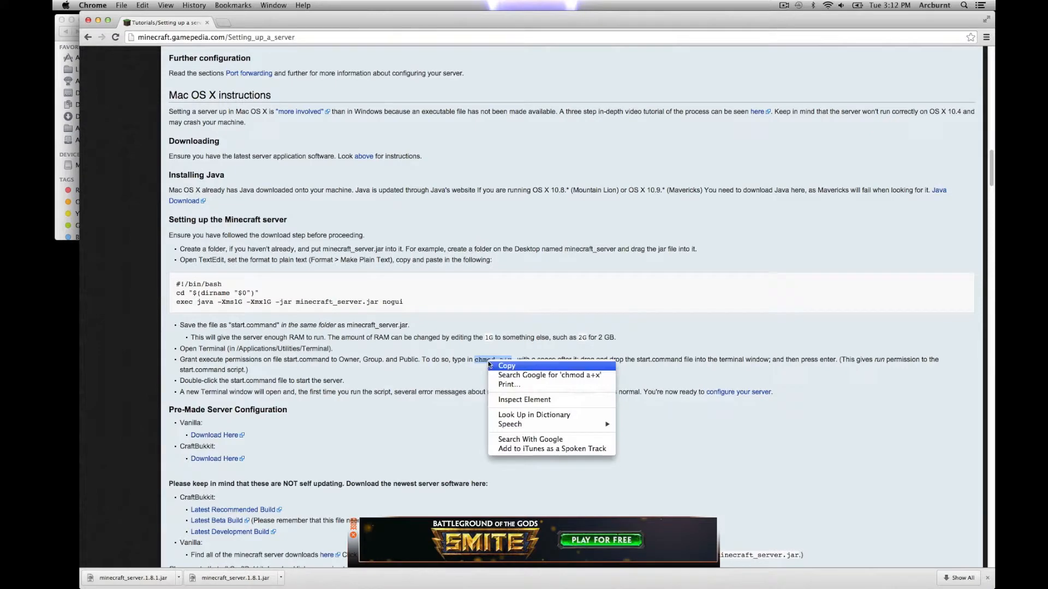
{"action": "left_click", "coordinate": [498, 365]}
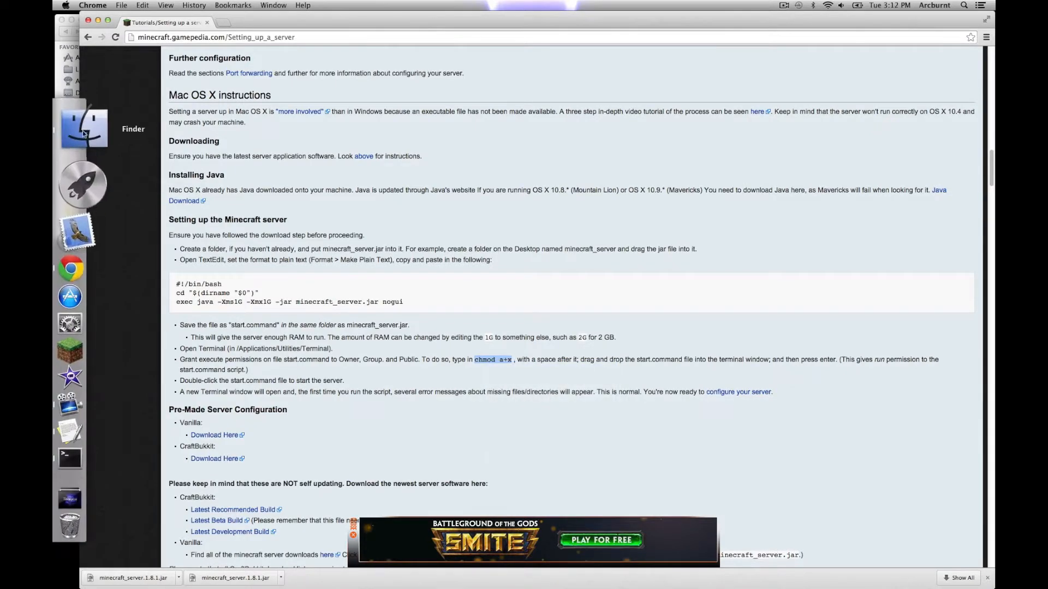
{"action": "left_click", "coordinate": [97, 20]}
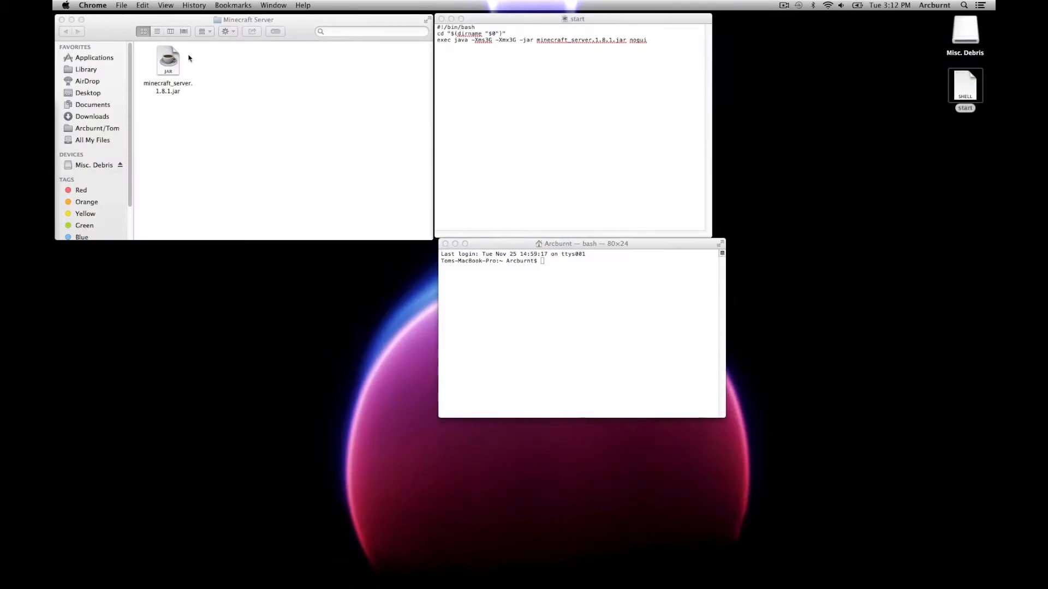
Step: Run chmod a+x on the Desktop start.command file in Terminal, then close the window
{"action": "left_click", "coordinate": [552, 264]}
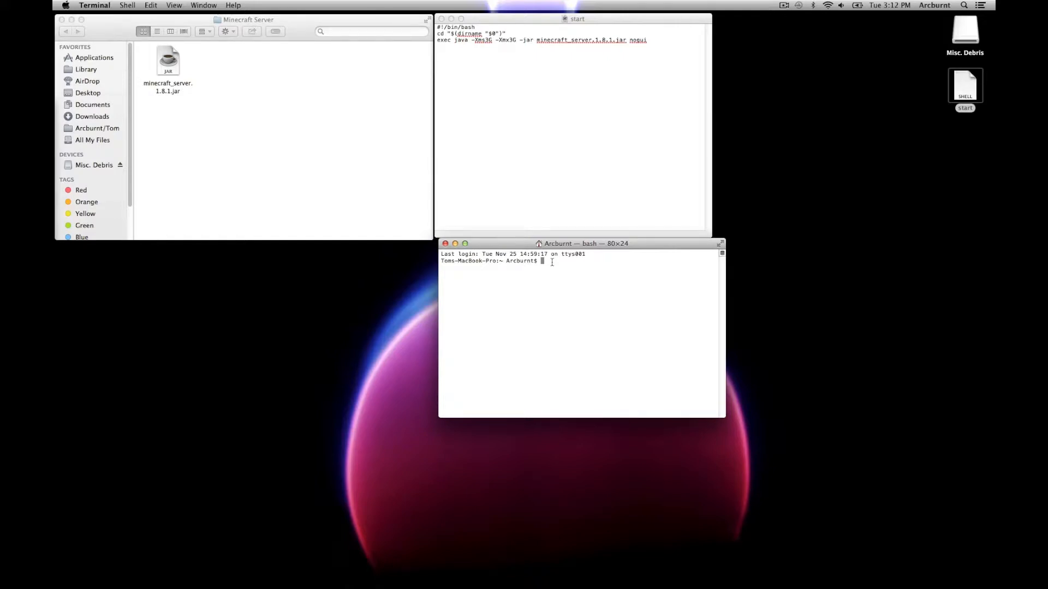
{"action": "right_click", "coordinate": [545, 262]}
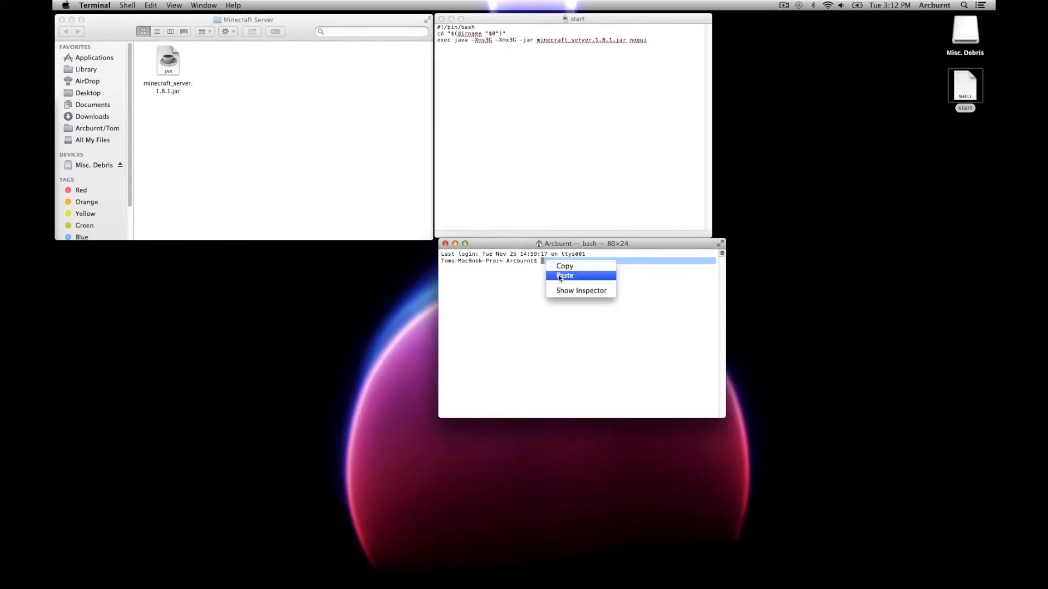
{"action": "left_click", "coordinate": [560, 275]}
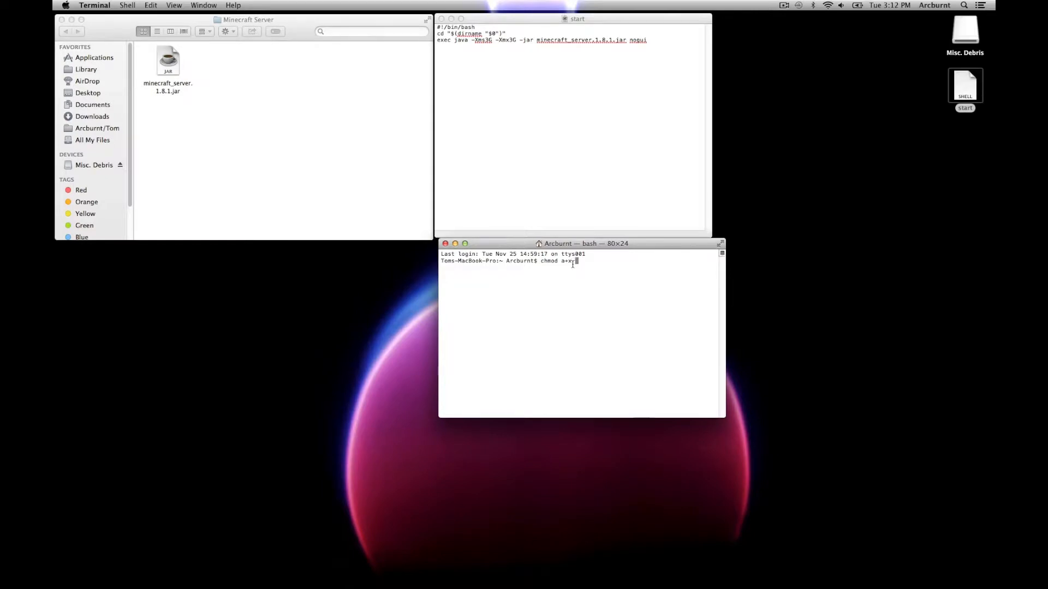
{"action": "left_click_drag", "start_coordinate": [965, 92], "coordinate": [597, 275]}
{"action": "key", "text": "Return"}
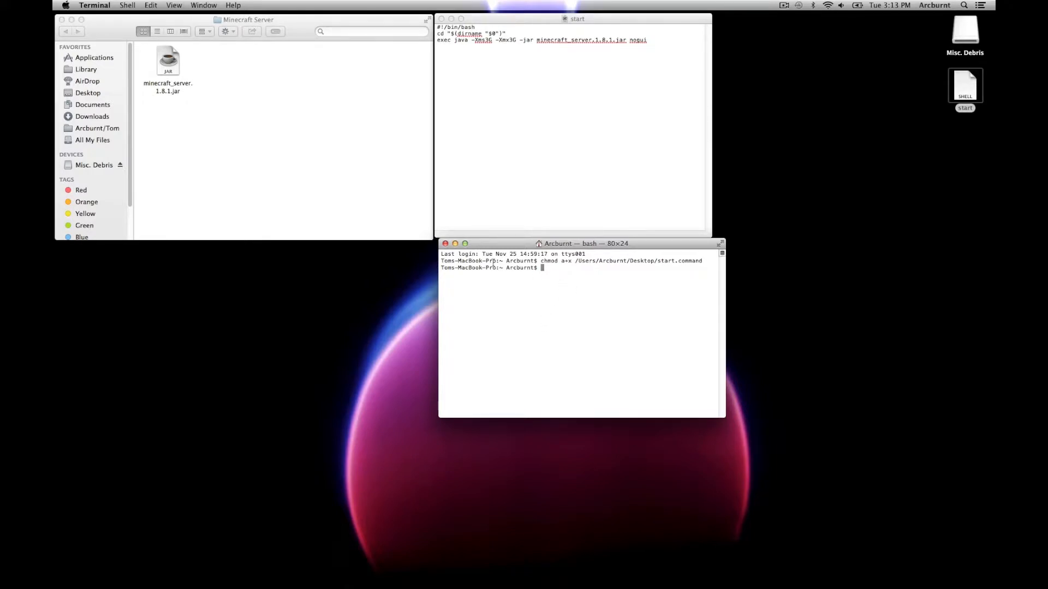
{"action": "left_click", "coordinate": [445, 244]}
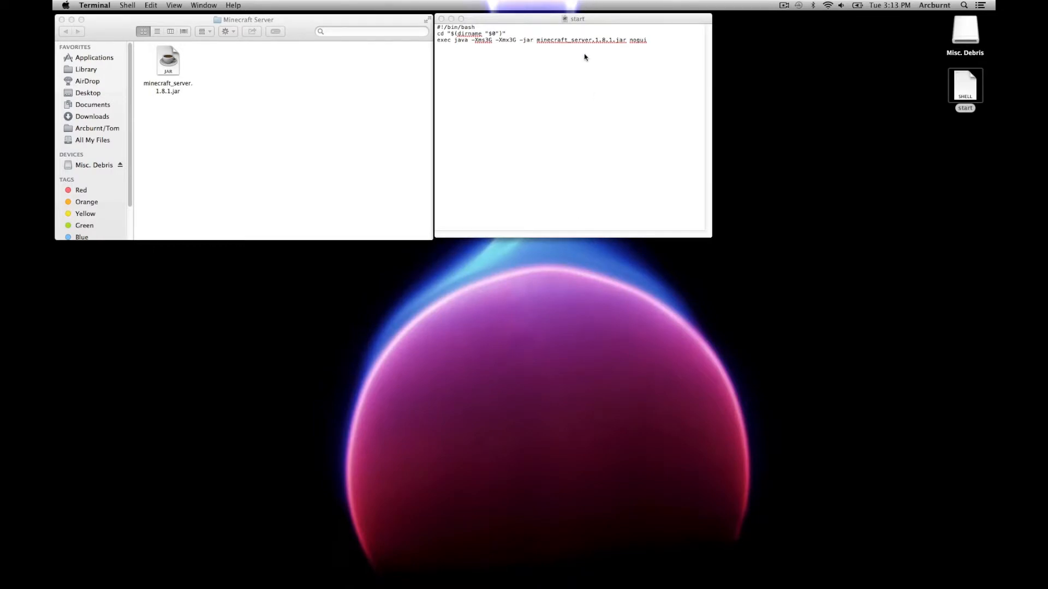
Step: Move start.command into the Minecraft Server folder and run it, stopping at the EULA message
{"action": "left_click", "coordinate": [441, 19]}
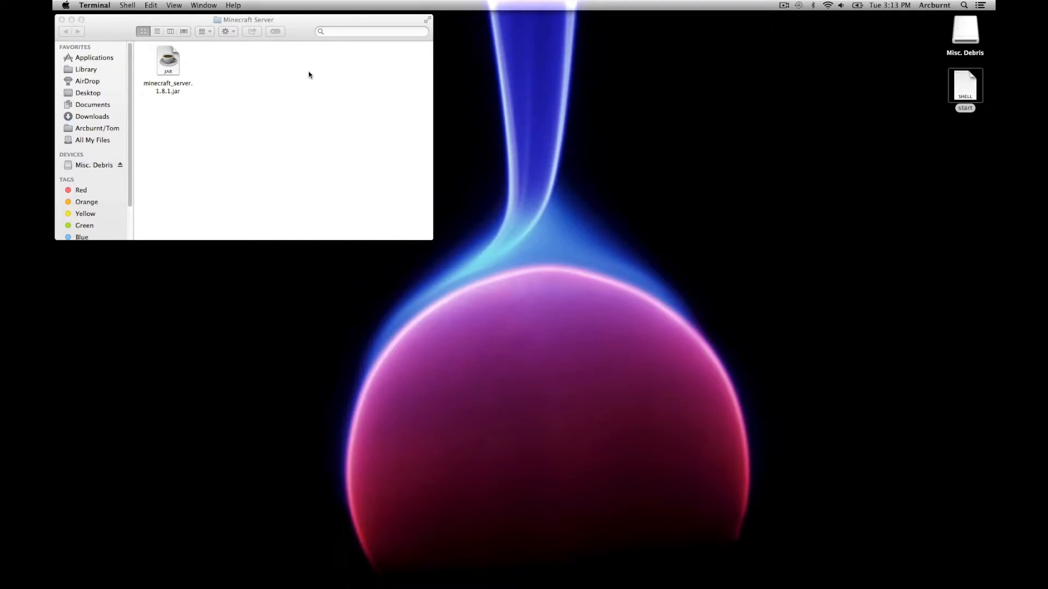
{"action": "left_click_drag", "start_coordinate": [974, 96], "coordinate": [224, 70]}
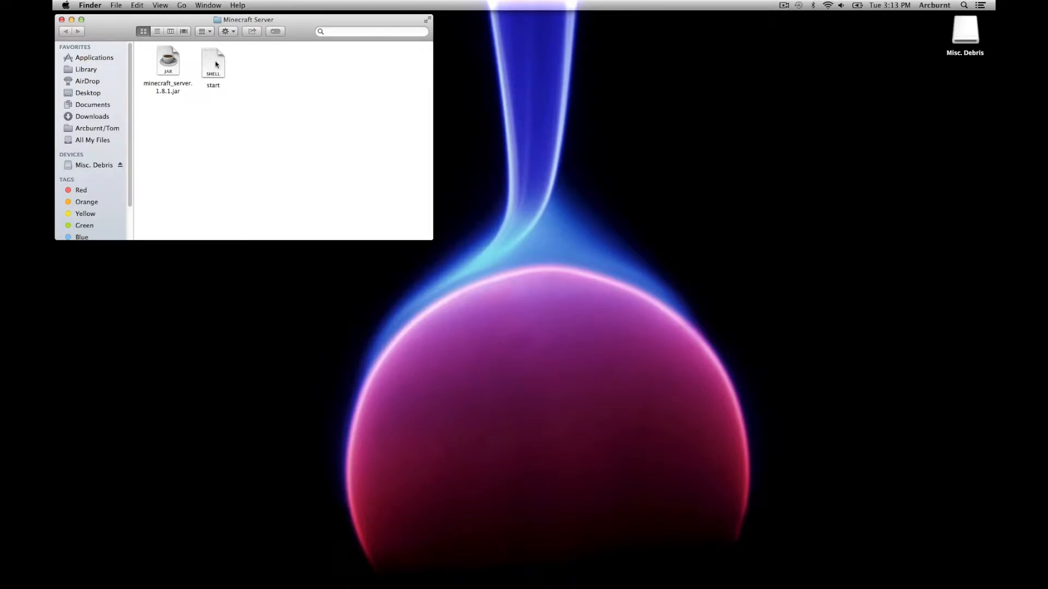
{"action": "double_click", "coordinate": [215, 64]}
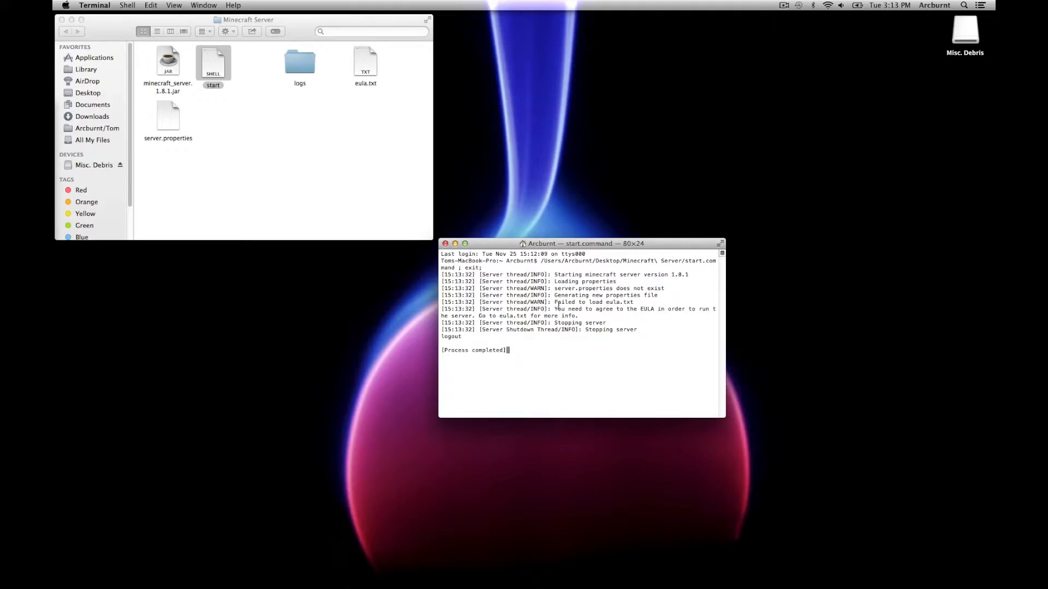
{"action": "left_click_drag", "start_coordinate": [554, 308], "coordinate": [668, 315]}
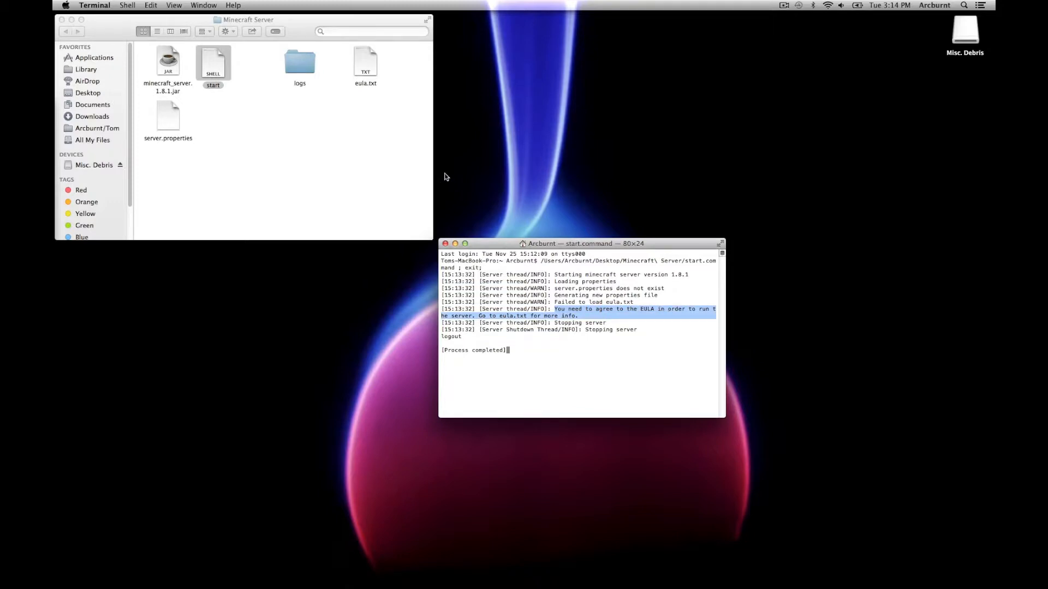
Step: Open eula.txt from the server folder in TextEdit
{"action": "left_click", "coordinate": [368, 69]}
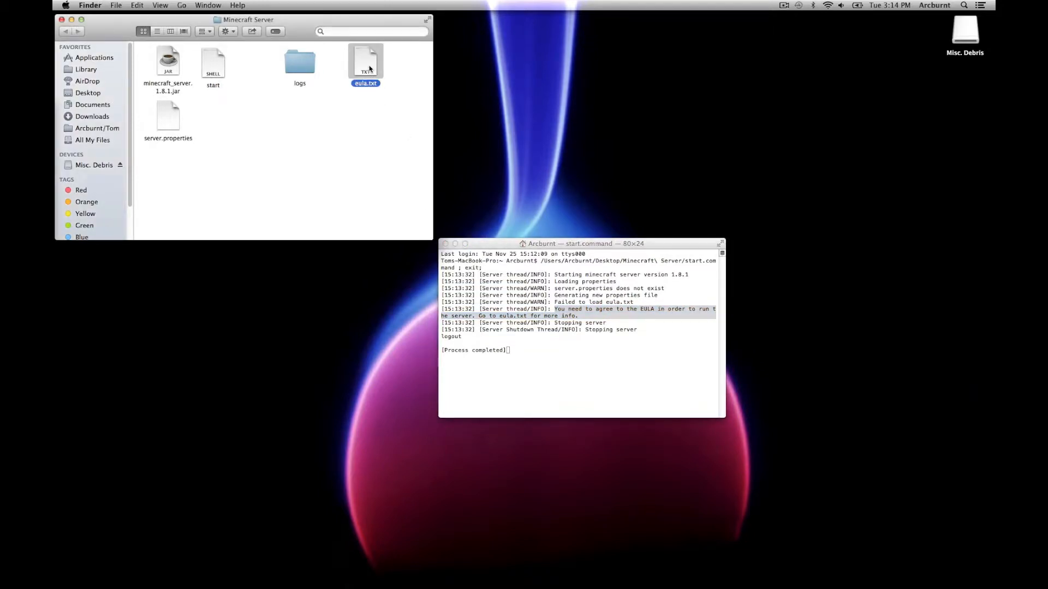
{"action": "right_click", "coordinate": [369, 69]}
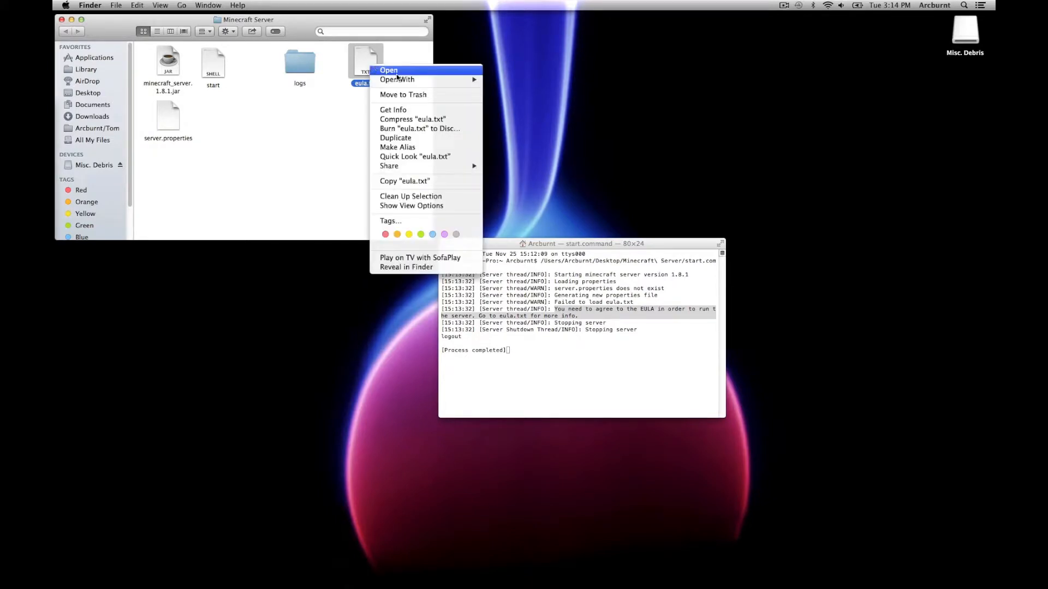
{"action": "mouse_move", "coordinate": [406, 80]}
{"action": "left_click", "coordinate": [505, 80]}
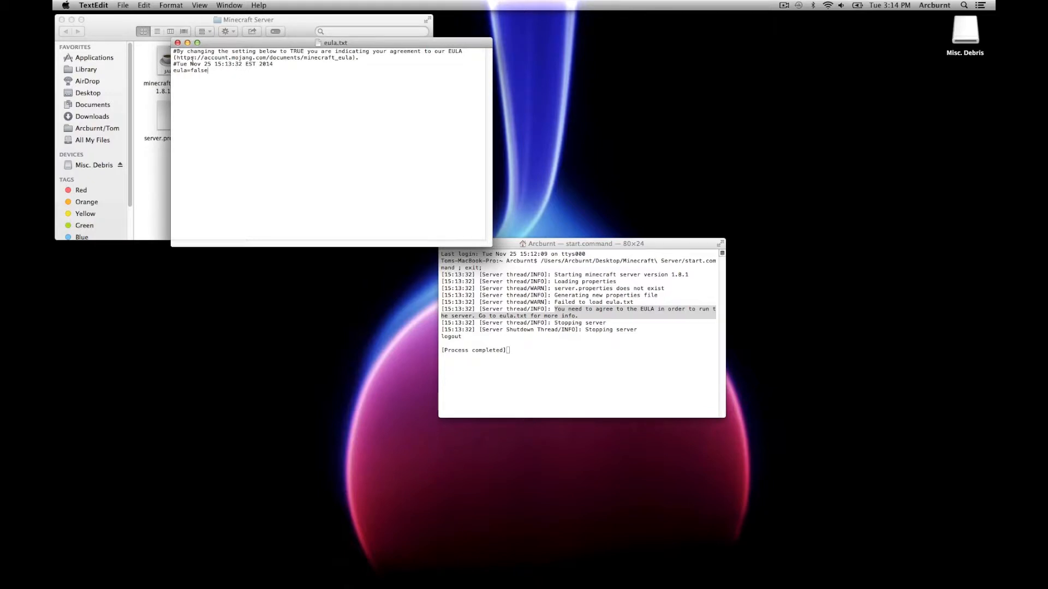
Step: Change eula=false to eula=true and save the file
{"action": "left_click_drag", "start_coordinate": [211, 59], "coordinate": [341, 60]}
{"action": "left_click", "coordinate": [213, 70]}
{"action": "key", "text": "BackSpace"}
{"action": "key", "text": "BackSpace"}
{"action": "key", "text": "BackSpace"}
{"action": "key", "text": "BackSpace"}
{"action": "type", "text": "true"}
{"action": "key", "text": "super+s"}
Step: Close eula.txt and the finished Terminal window
{"action": "left_click", "coordinate": [178, 43]}
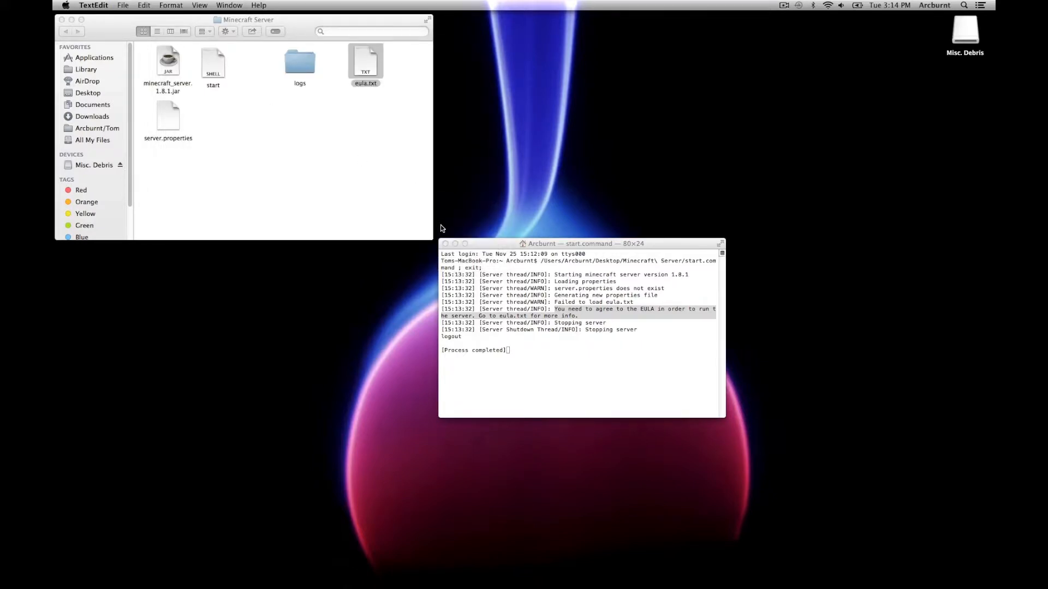
{"action": "left_click", "coordinate": [445, 243]}
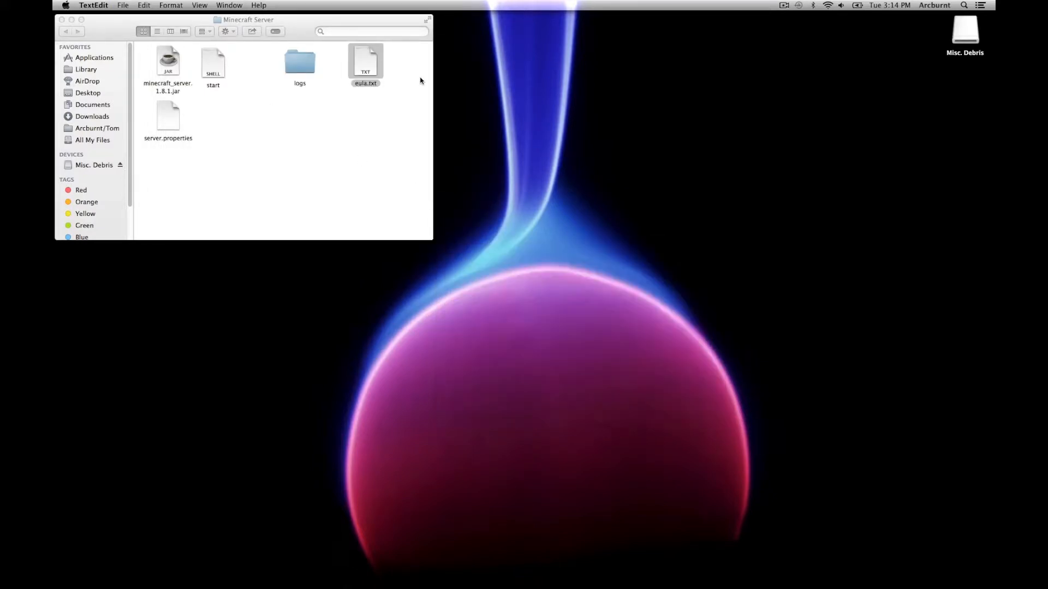
{"action": "left_click", "coordinate": [214, 66]}
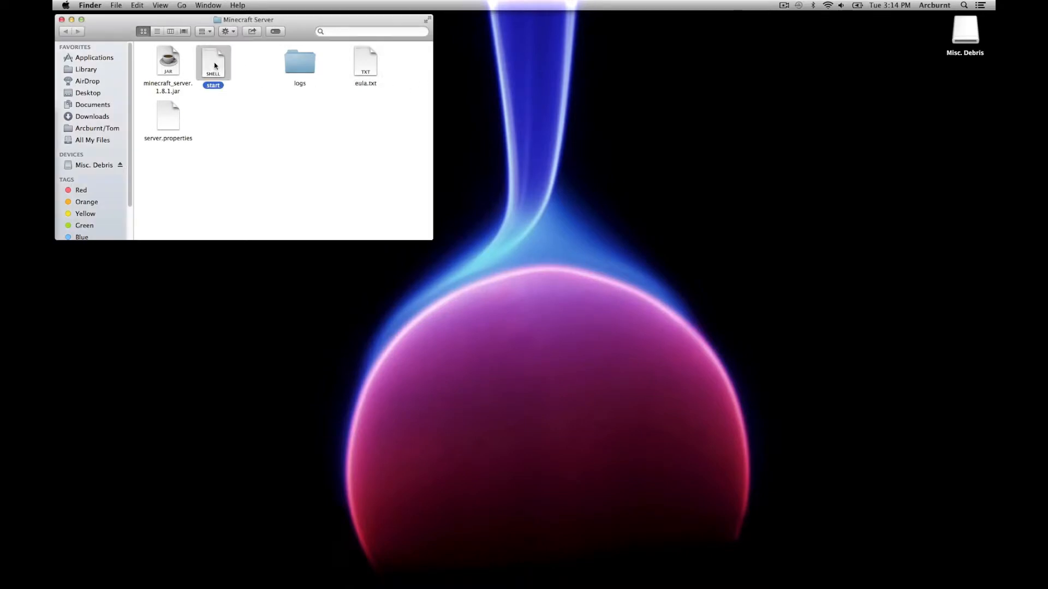
Step: Rerun the start script and let the server run until its log reports Done
{"action": "double_click", "coordinate": [214, 65]}
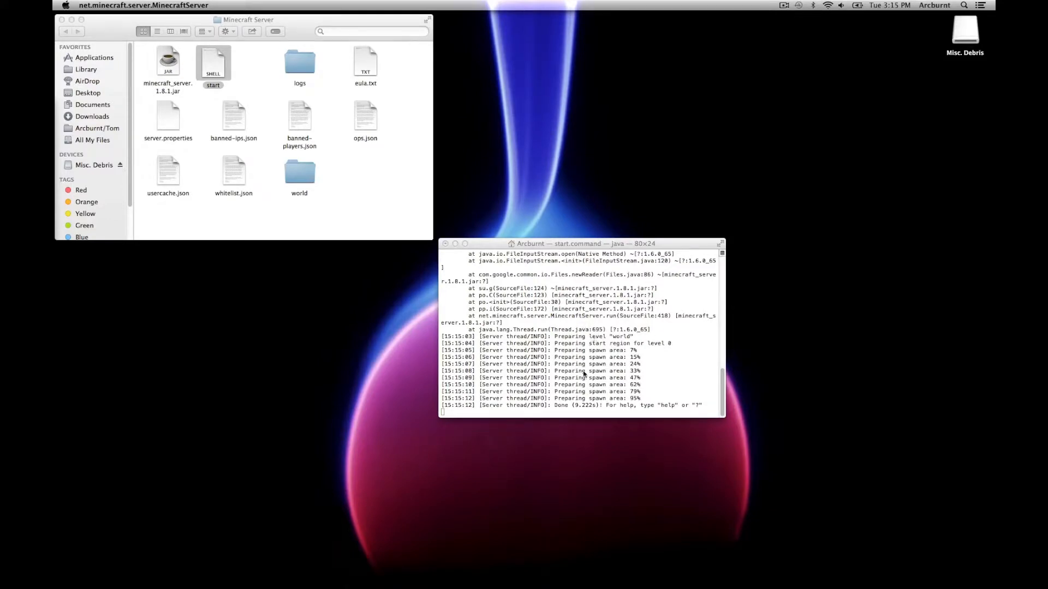
{"action": "left_click", "coordinate": [557, 407]}
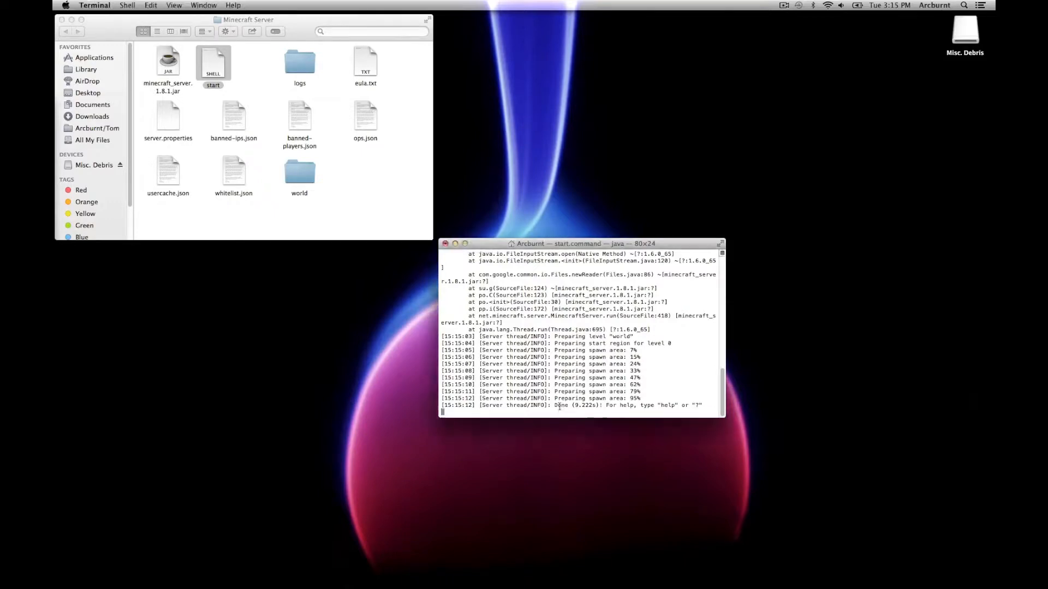
{"action": "double_click", "coordinate": [555, 406]}
Step: Close the server's Terminal window and confirm, stopping the server
{"action": "left_click", "coordinate": [446, 245]}
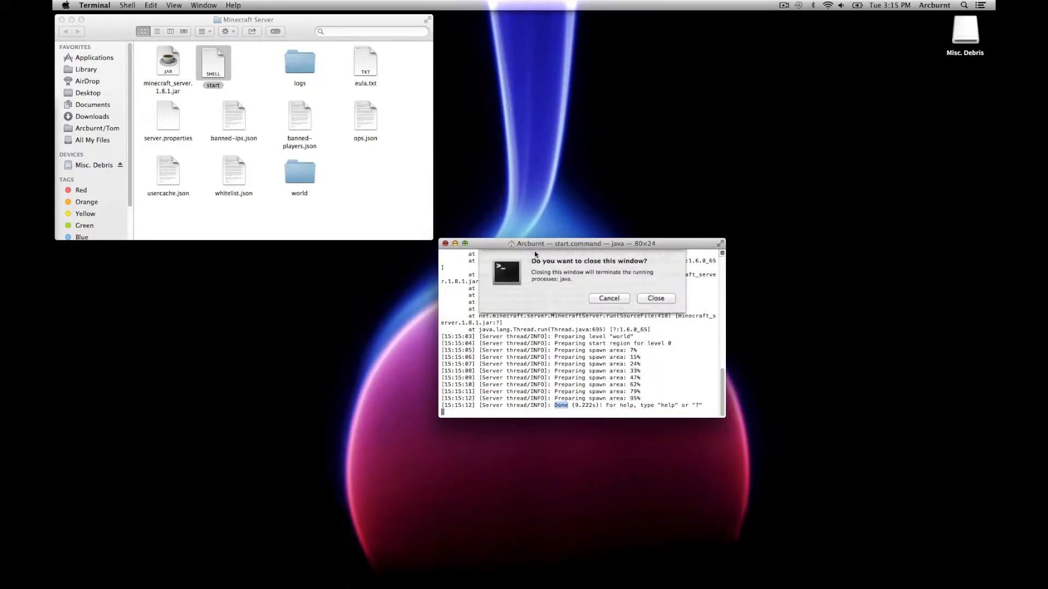
{"action": "left_click", "coordinate": [653, 302]}
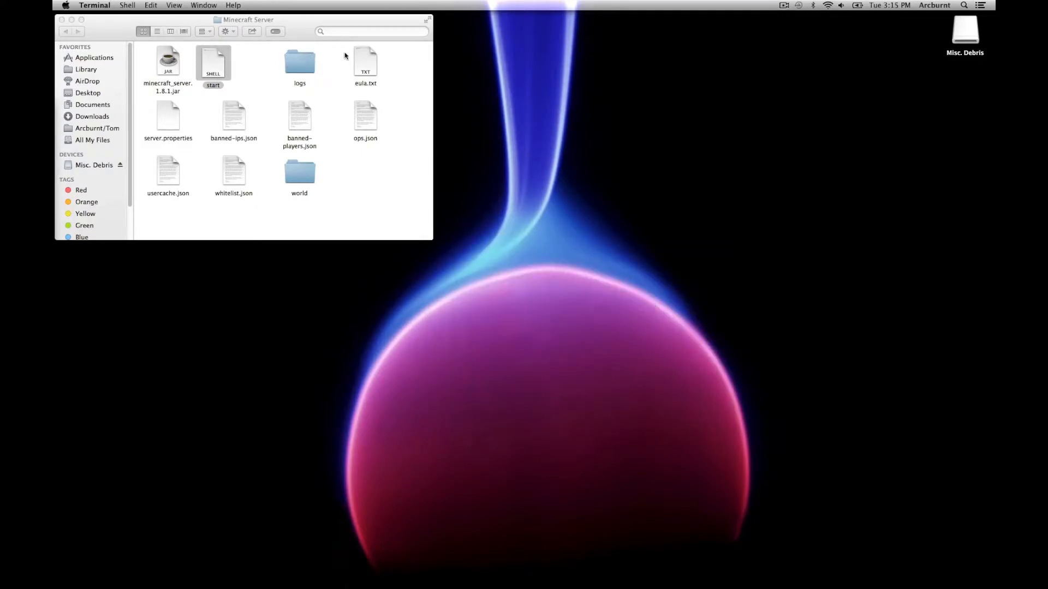
{"action": "left_click_drag", "start_coordinate": [293, 30], "coordinate": [443, 18]}
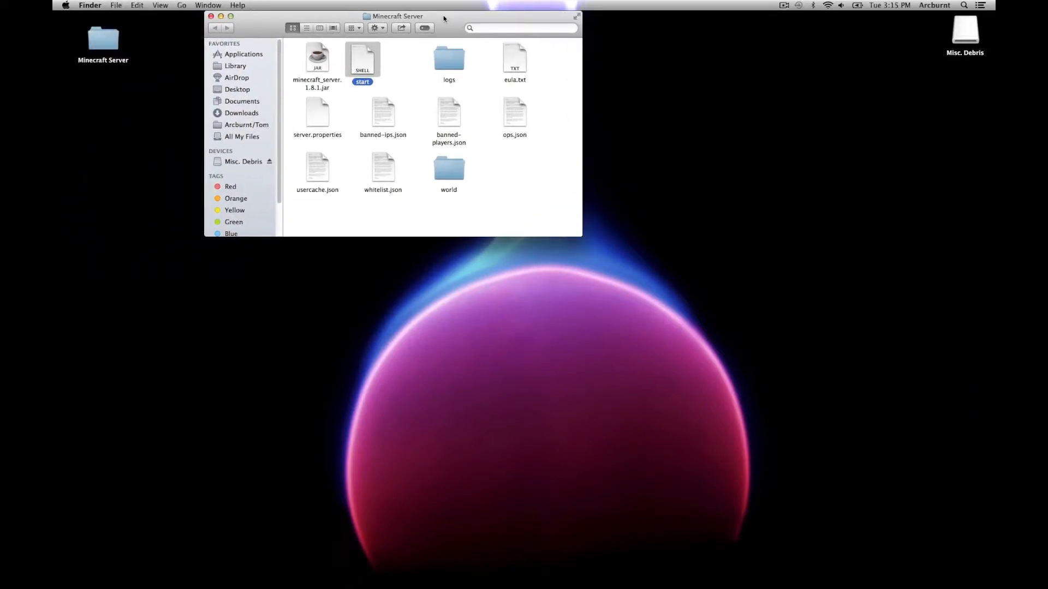
Step: Launch minecraft_server.1.8.1.jar, approve the security prompt, and move its console aside
{"action": "double_click", "coordinate": [322, 62]}
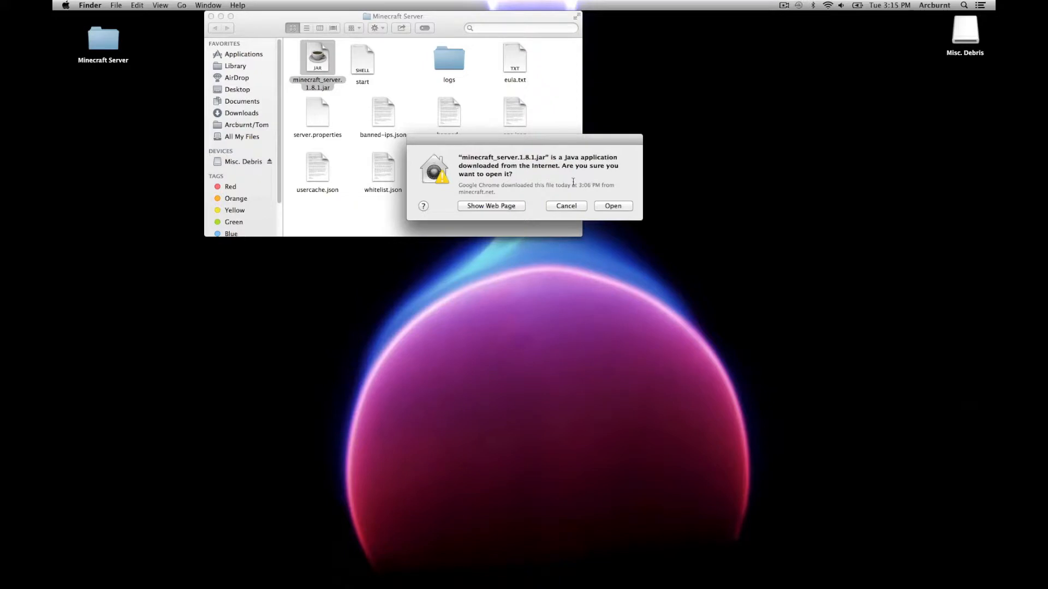
{"action": "left_click", "coordinate": [605, 206]}
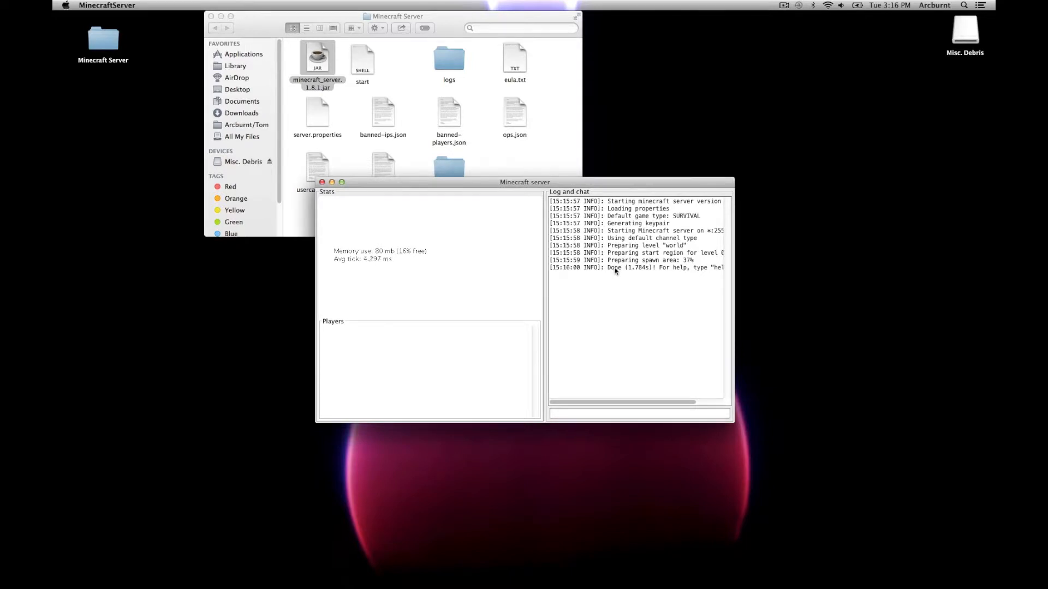
{"action": "left_click_drag", "start_coordinate": [538, 190], "coordinate": [293, 250]}
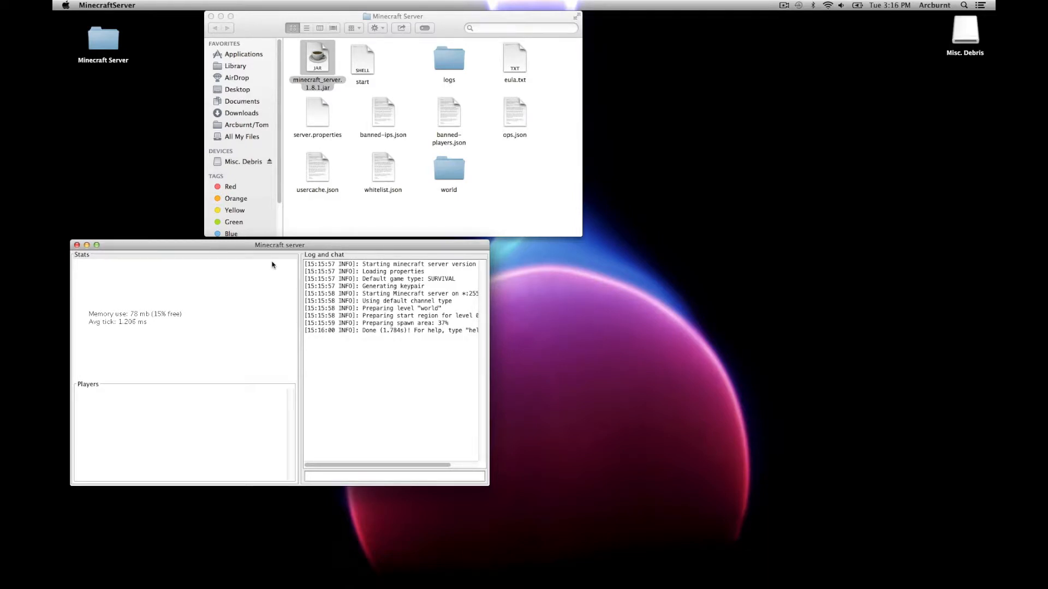
{"action": "left_click_drag", "start_coordinate": [254, 246], "coordinate": [769, 21]}
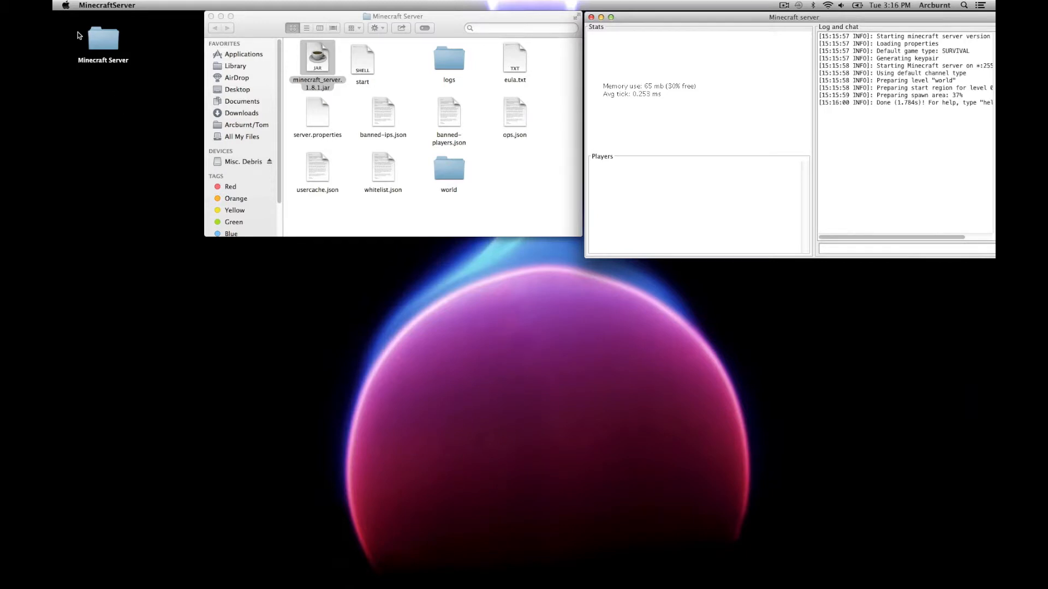
Step: Show Wi-Fi TCP/IP details (IPv4 10.0.0.8, router 10.0.0.1), then open a new Chrome tab
{"action": "left_click", "coordinate": [66, 5]}
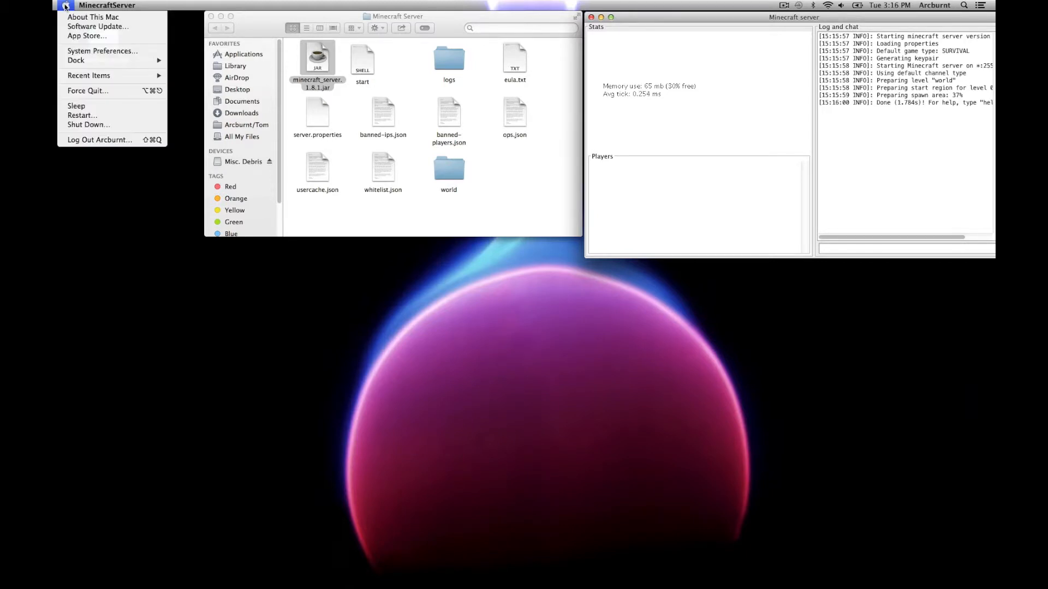
{"action": "left_click", "coordinate": [86, 51]}
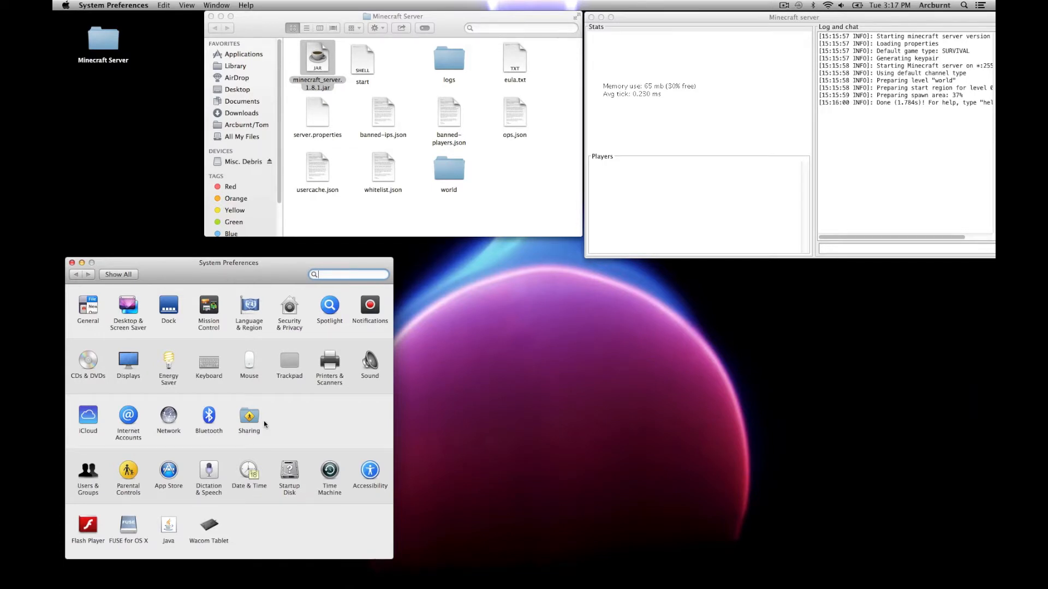
{"action": "left_click", "coordinate": [167, 417]}
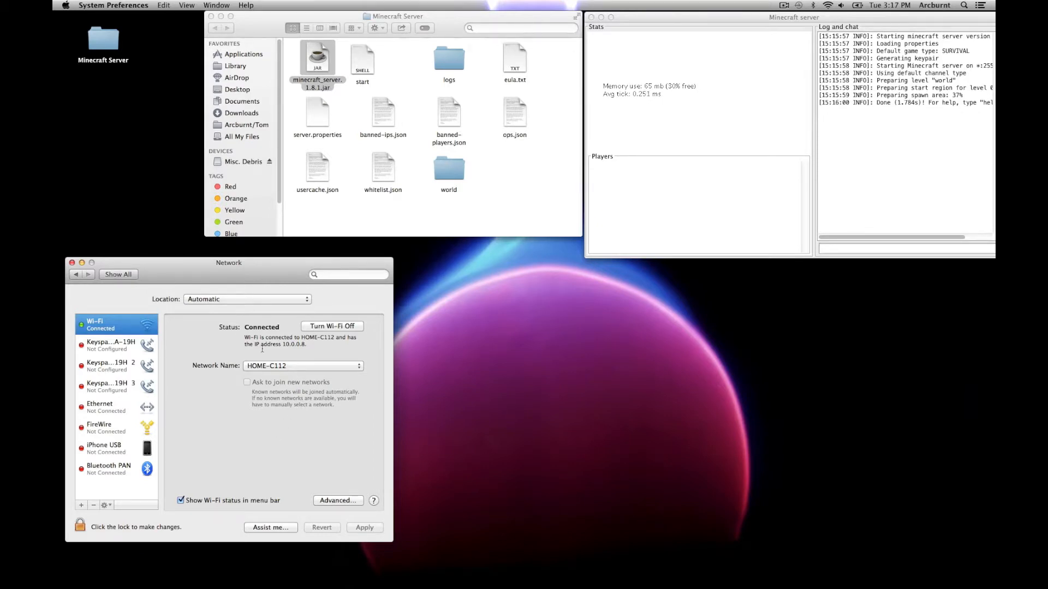
{"action": "left_click", "coordinate": [334, 502]}
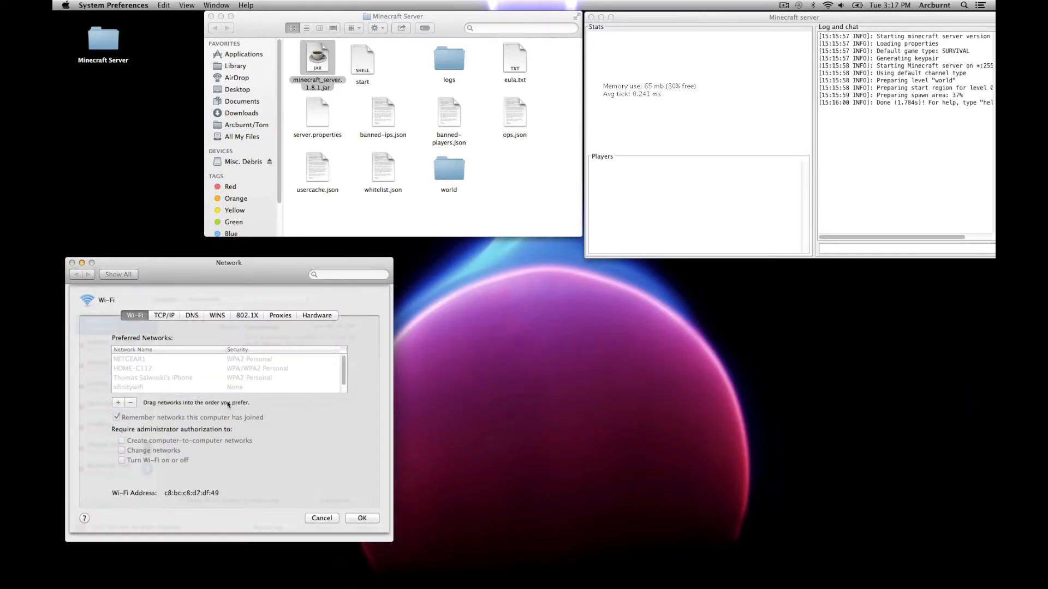
{"action": "left_click", "coordinate": [163, 316]}
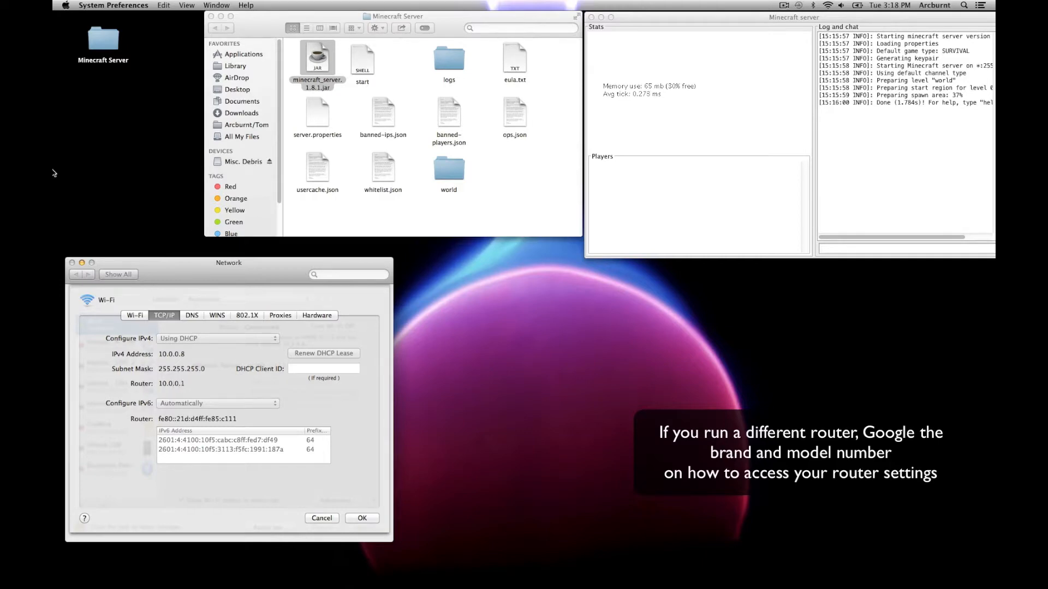
{"action": "left_click", "coordinate": [84, 221]}
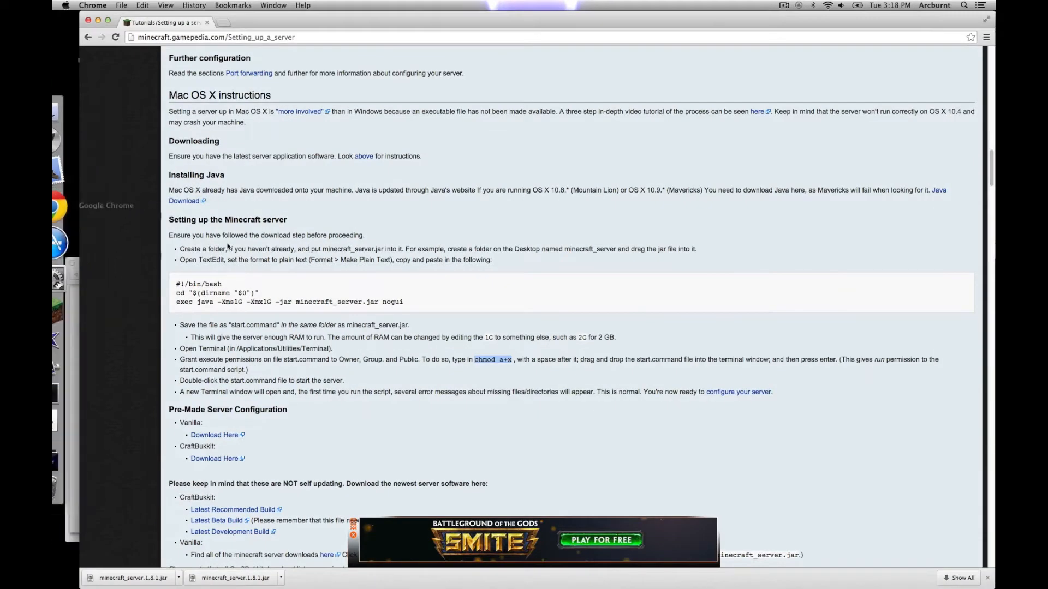
{"action": "left_click", "coordinate": [222, 23]}
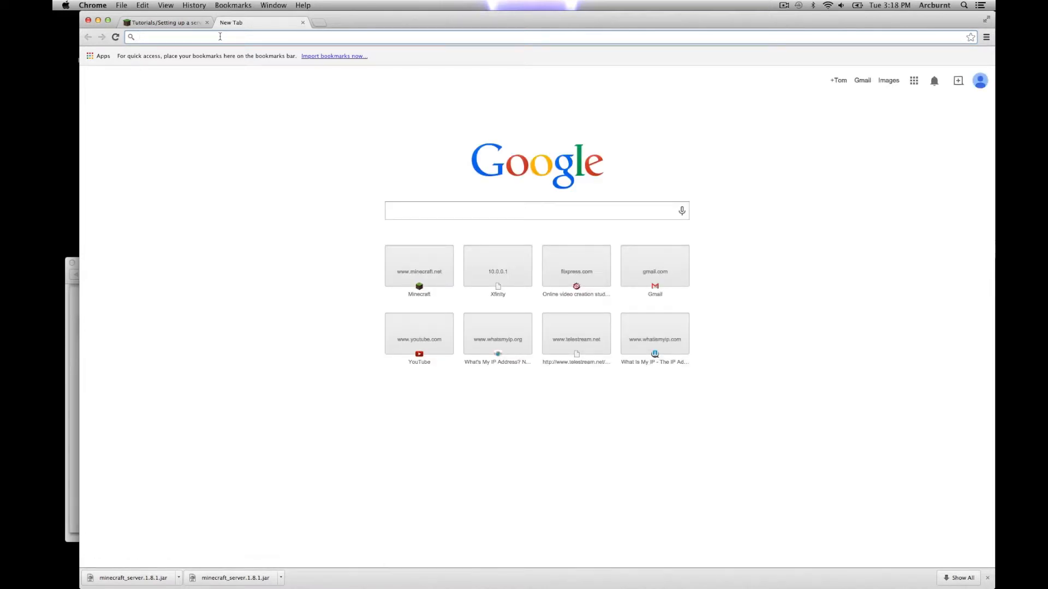
Step: Load the router admin page at 10.0.0.1
{"action": "type", "text": "10"}
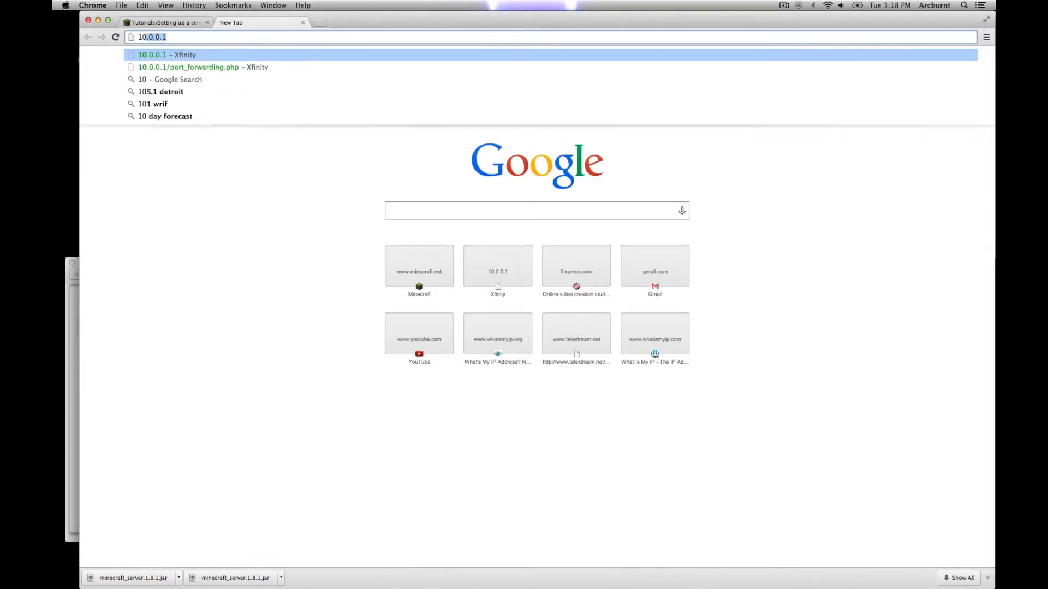
{"action": "type", "text": ".0.0.1"}
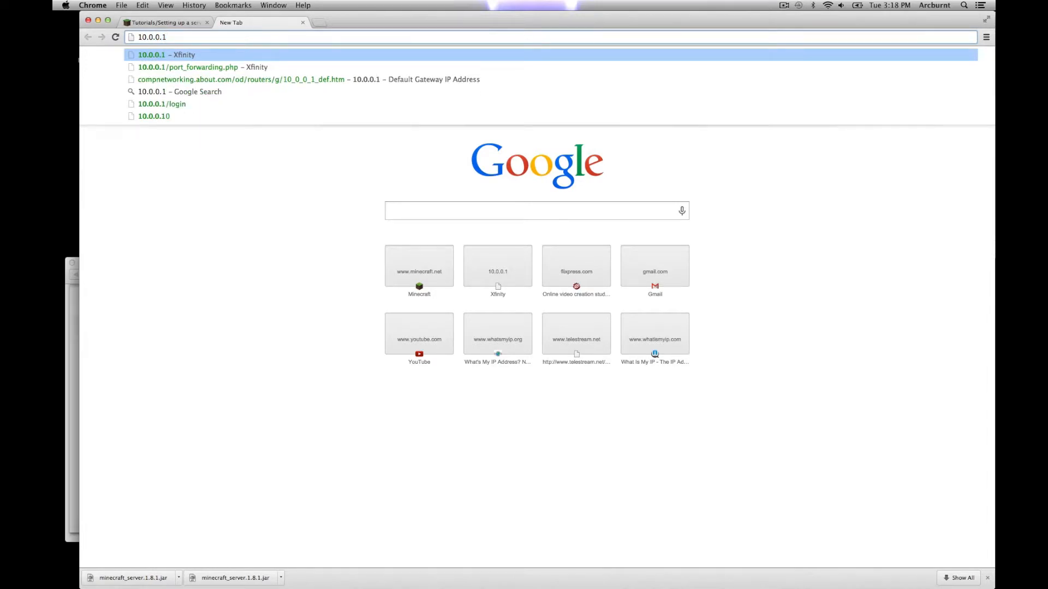
{"action": "key", "text": "Return"}
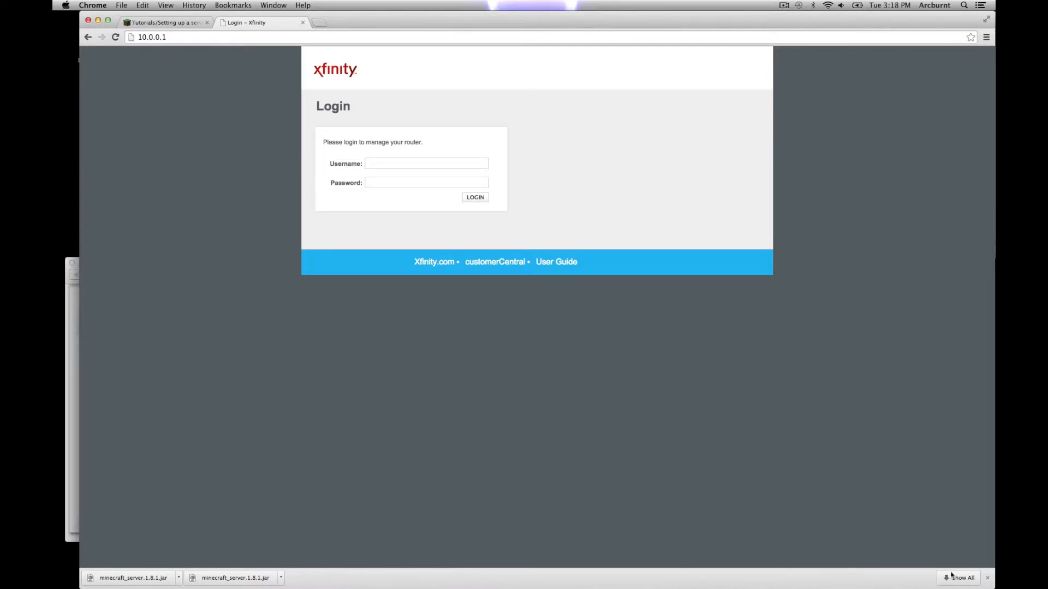
Step: Dismiss the downloads bar and log in with the router's username and password
{"action": "left_click", "coordinate": [987, 578]}
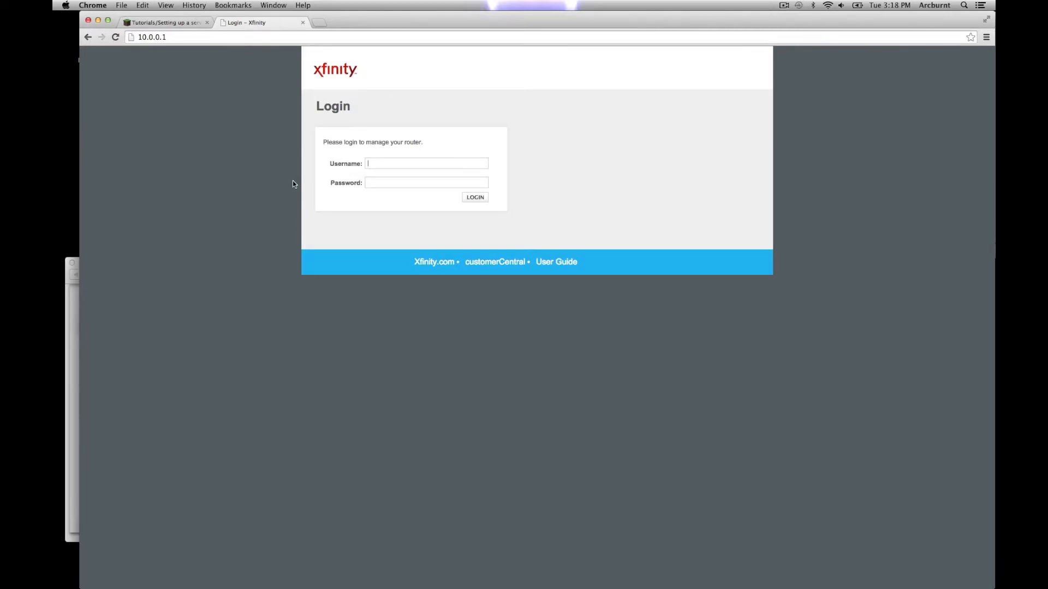
{"action": "type", "text": "admin"}
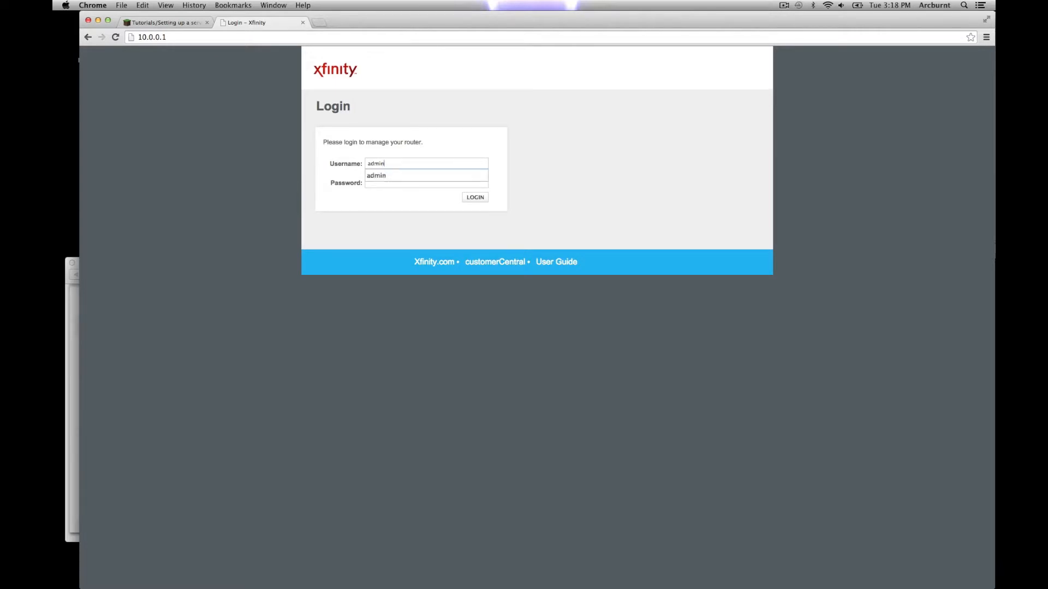
{"action": "key", "text": "Tab"}
{"action": "type", "text": "password"}
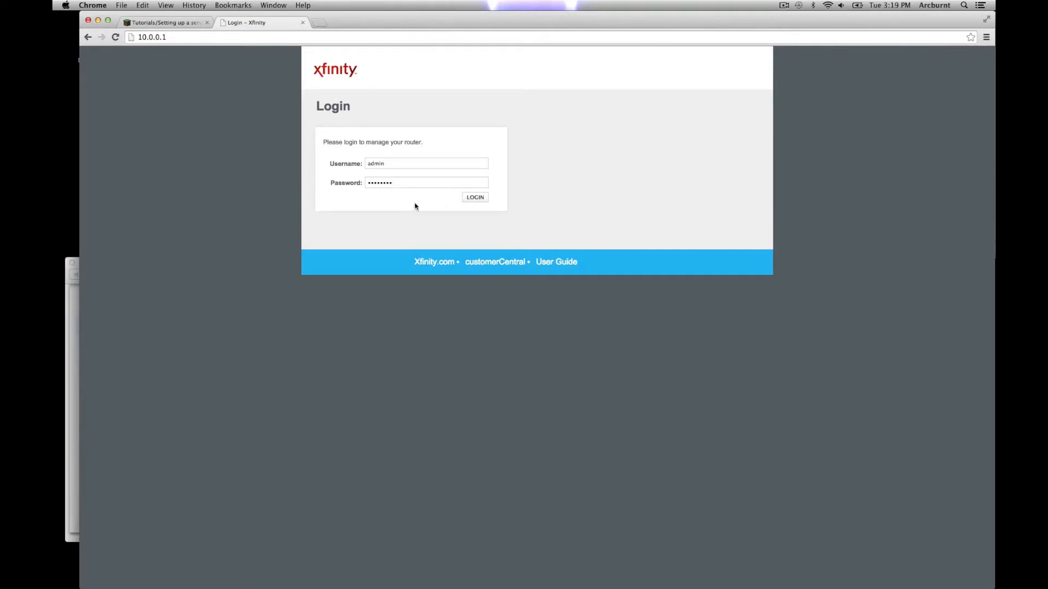
{"action": "left_click", "coordinate": [475, 198]}
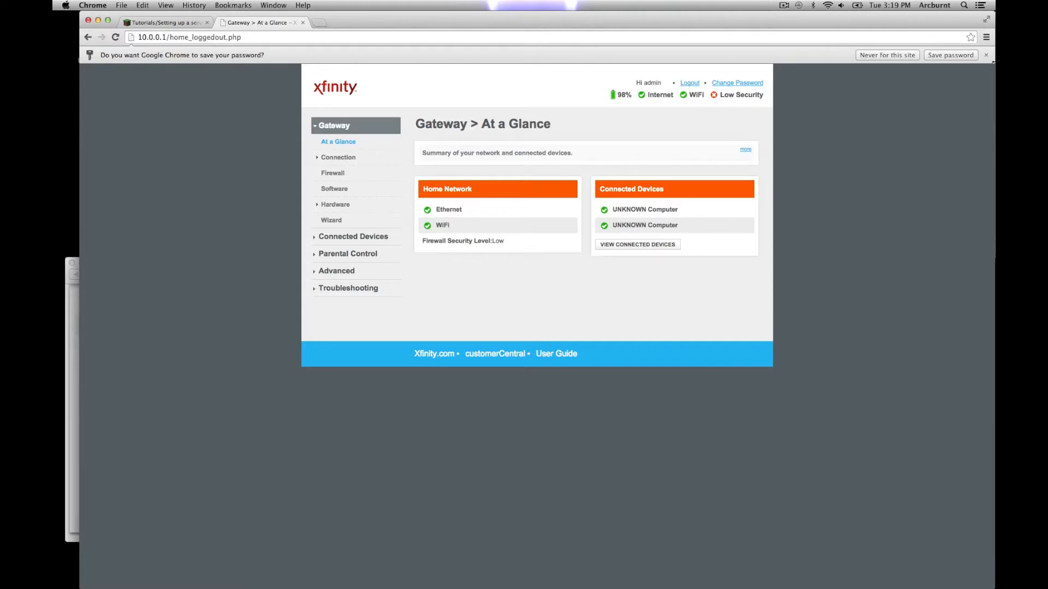
Step: Edit the minecraft port-forwarding rule (TCP/UDP, 10.0.0.8, ports 25565–25565)
{"action": "left_click", "coordinate": [986, 55]}
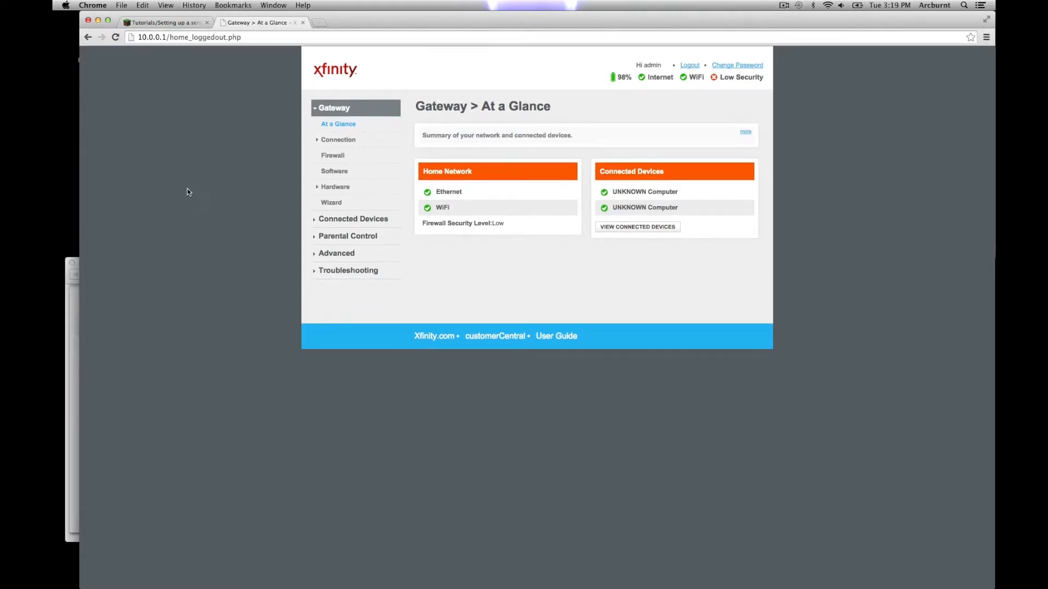
{"action": "left_click", "coordinate": [334, 256]}
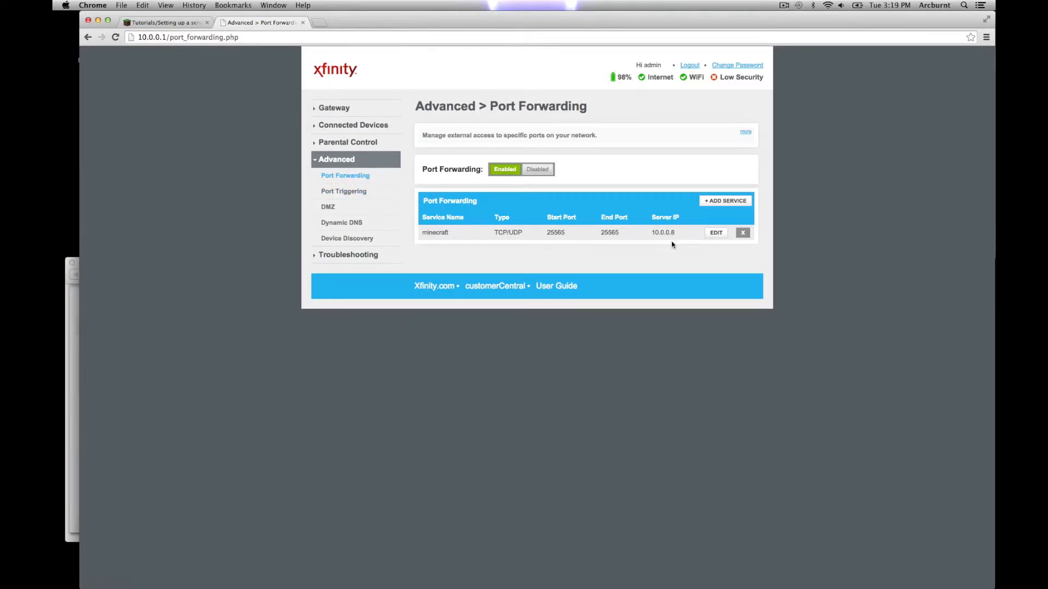
{"action": "left_click", "coordinate": [714, 233]}
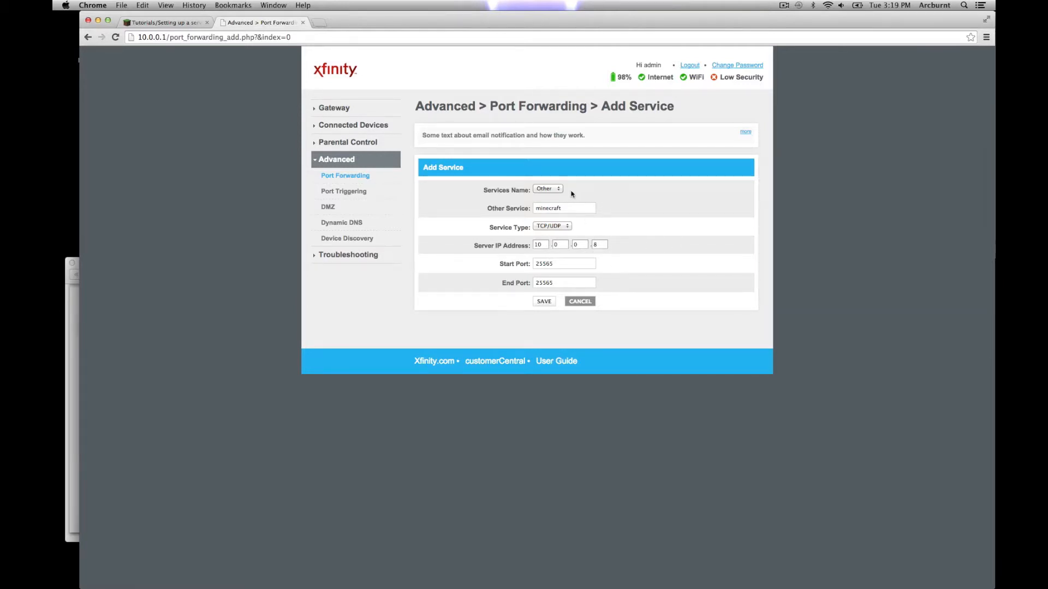
{"action": "left_click", "coordinate": [543, 189]}
{"action": "left_click", "coordinate": [544, 189]}
{"action": "left_click", "coordinate": [556, 228]}
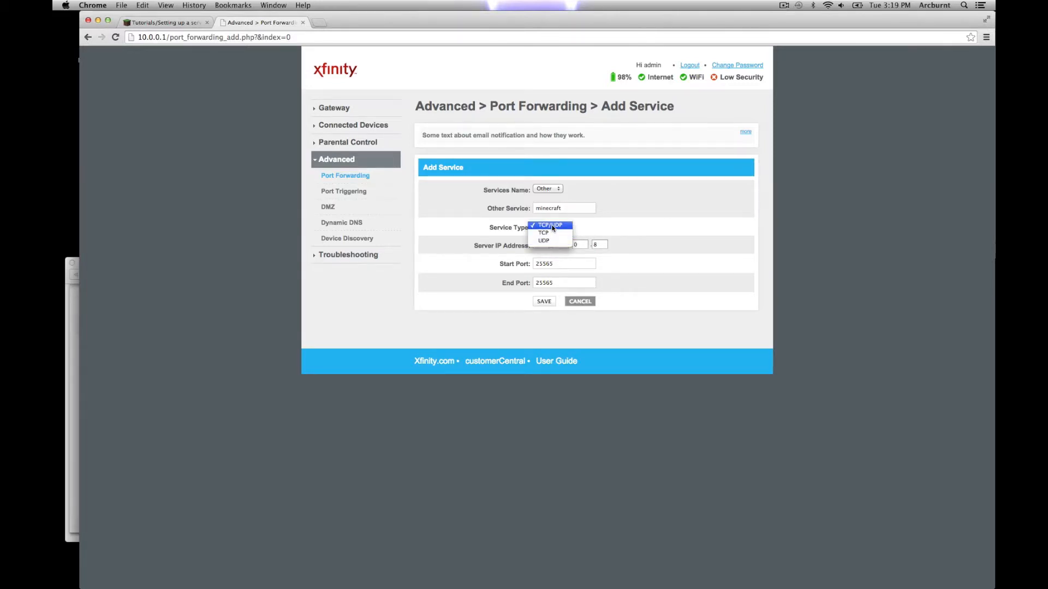
{"action": "left_click", "coordinate": [552, 226]}
{"action": "key", "text": "super+Tab"}
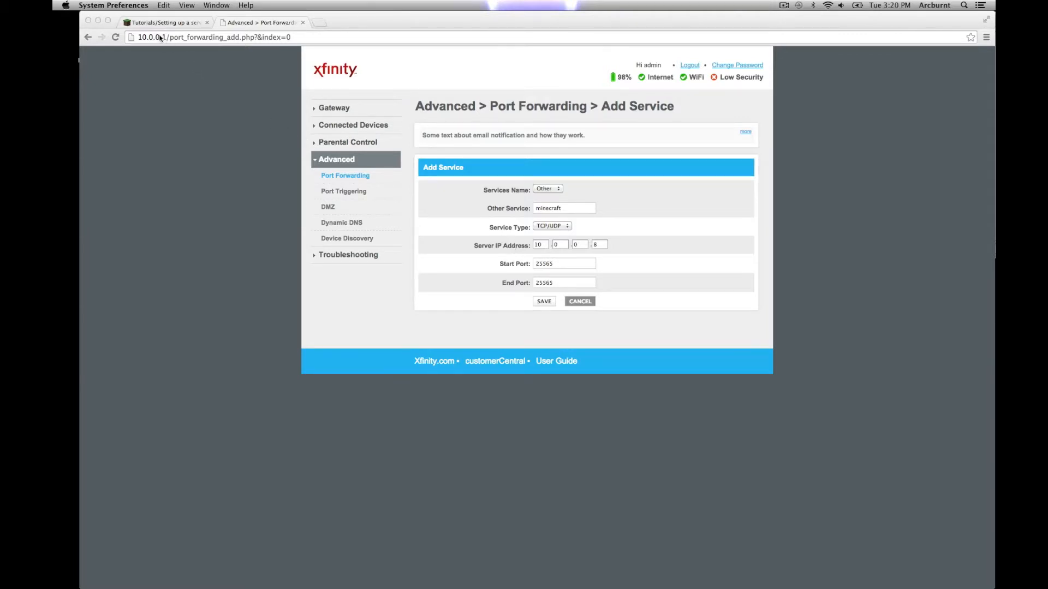
{"action": "left_click", "coordinate": [501, 244]}
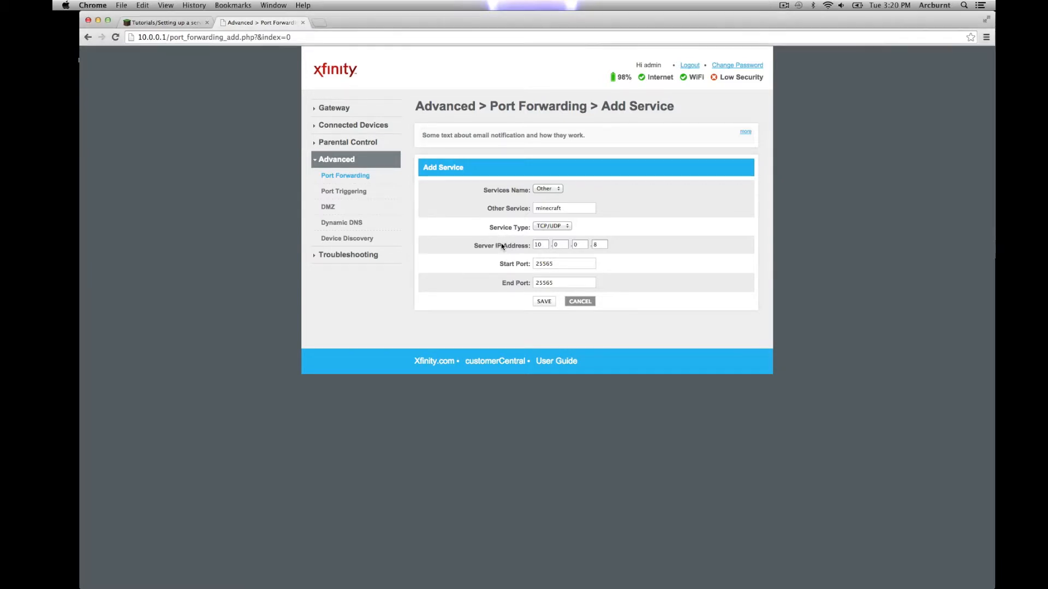
Step: Confirm this Mac's address 10.0.0.8, then return the router to its Port Forwarding list
{"action": "left_click", "coordinate": [68, 7]}
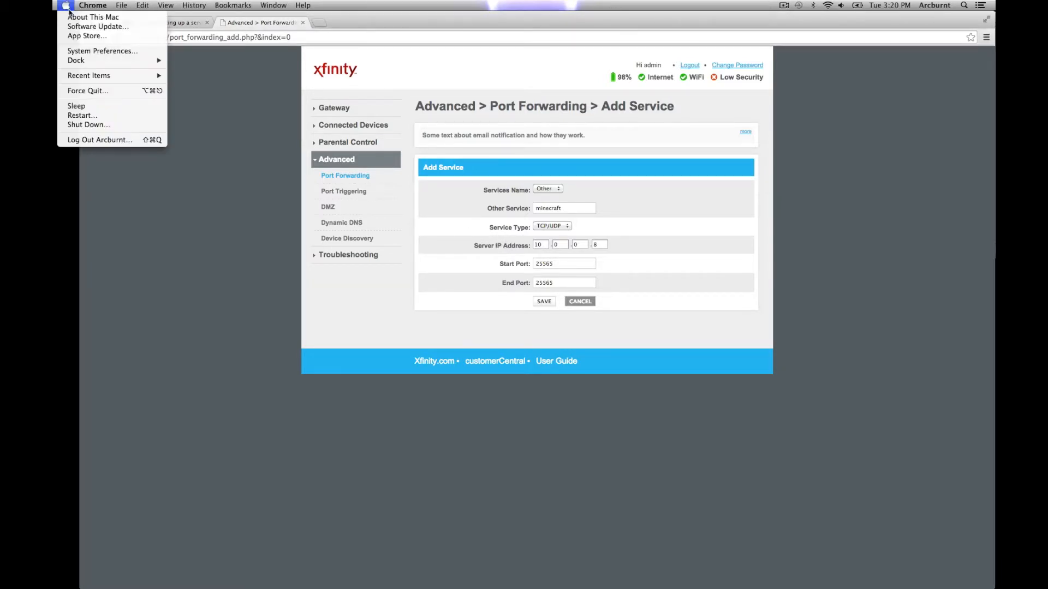
{"action": "left_click", "coordinate": [83, 50]}
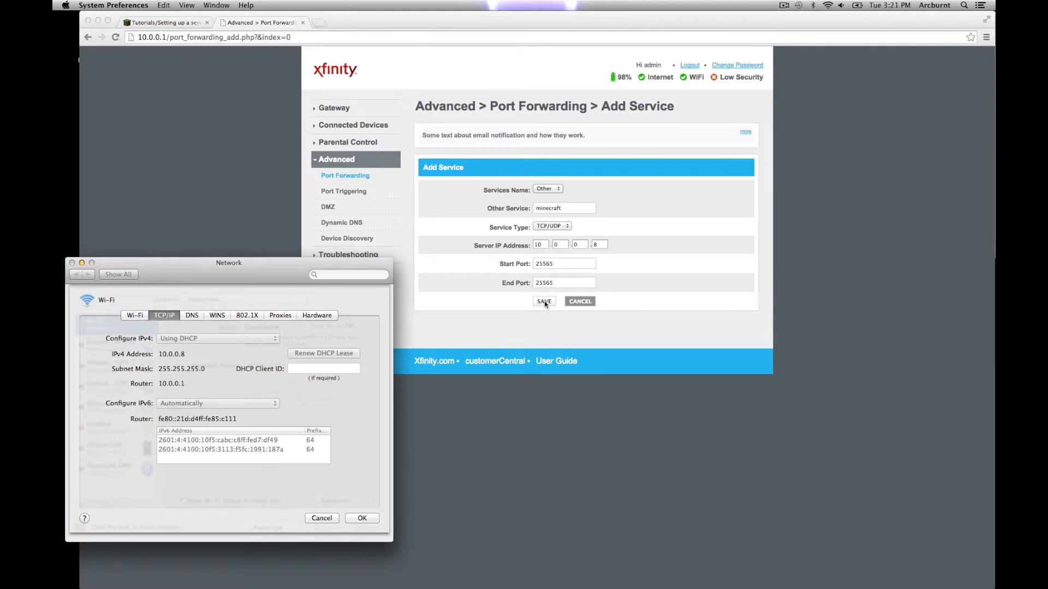
{"action": "left_click", "coordinate": [574, 302]}
{"action": "left_click", "coordinate": [576, 303]}
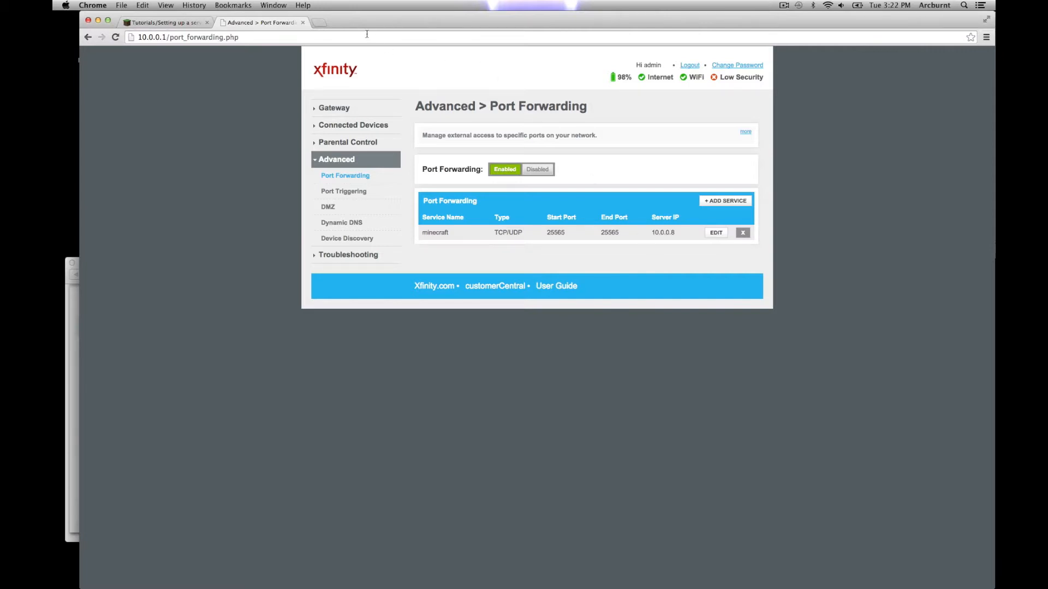
Step: Look up and select the public IP address on whatsmyip.org
{"action": "left_click", "coordinate": [317, 23]}
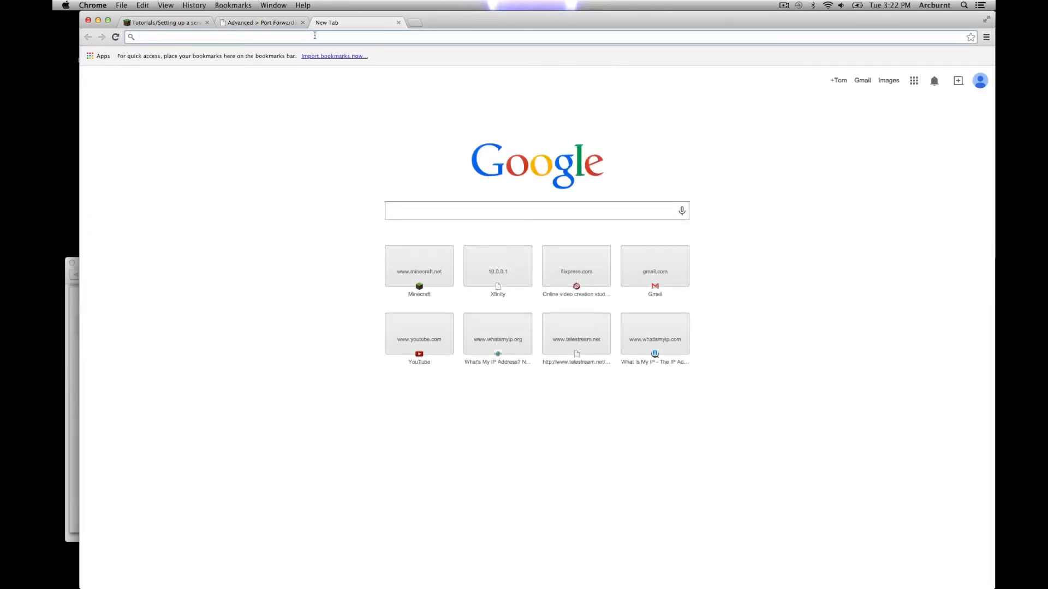
{"action": "type", "text": "whatsmy"}
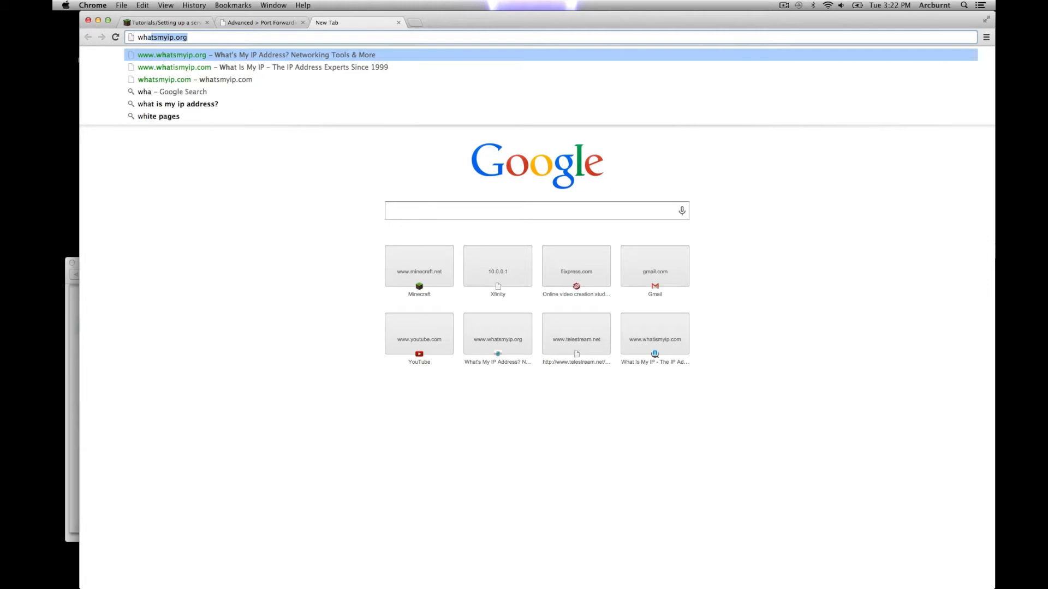
{"action": "type", "text": "ip.org"}
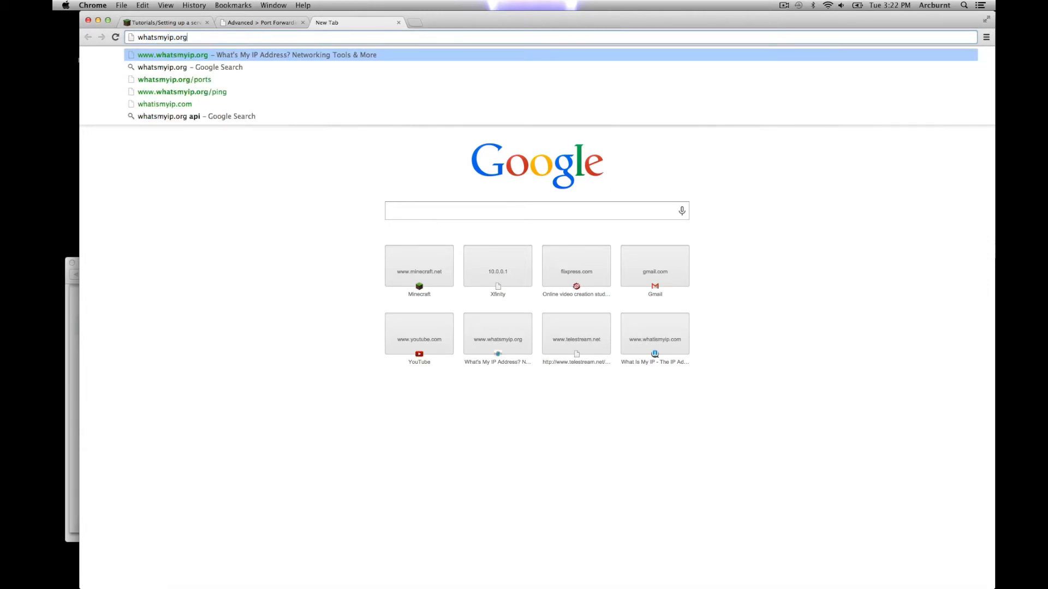
{"action": "key", "text": "Return"}
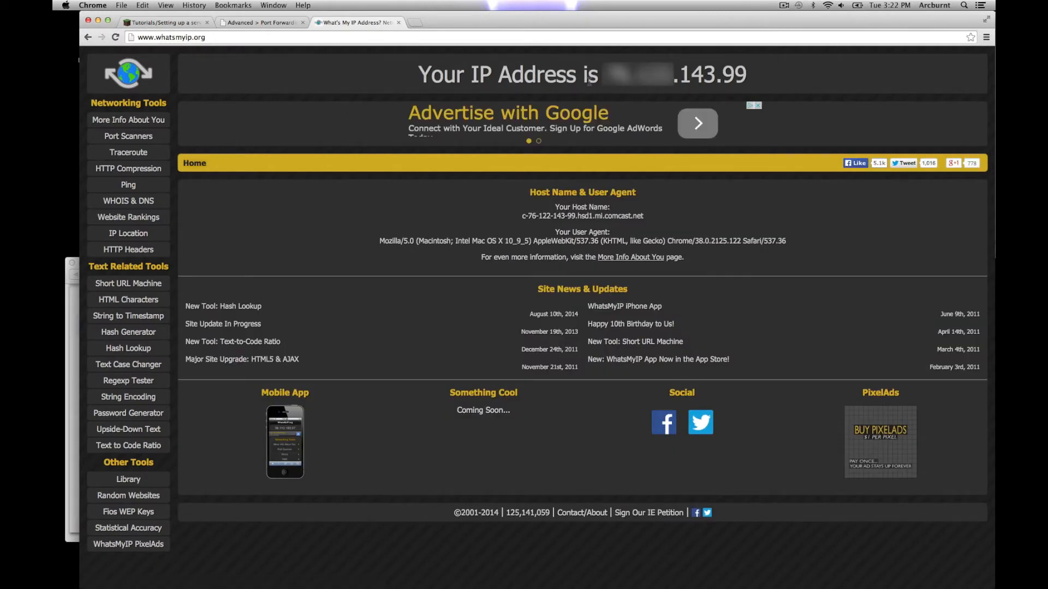
{"action": "left_click_drag", "start_coordinate": [605, 74], "coordinate": [746, 81]}
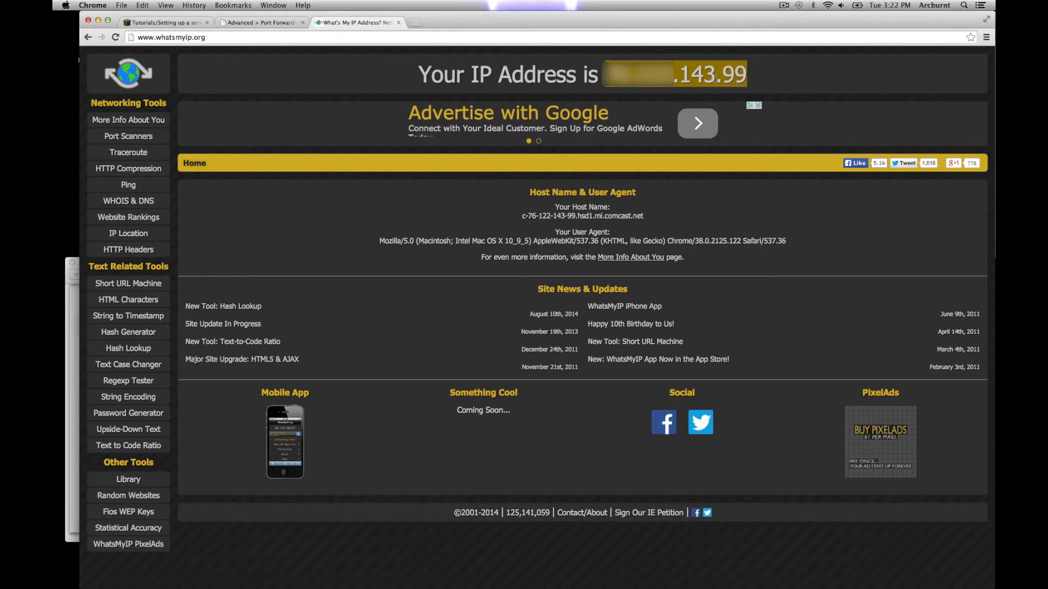
Step: Check forwarded port 25565 against the public IP, then minimize Chrome
{"action": "left_click", "coordinate": [258, 23]}
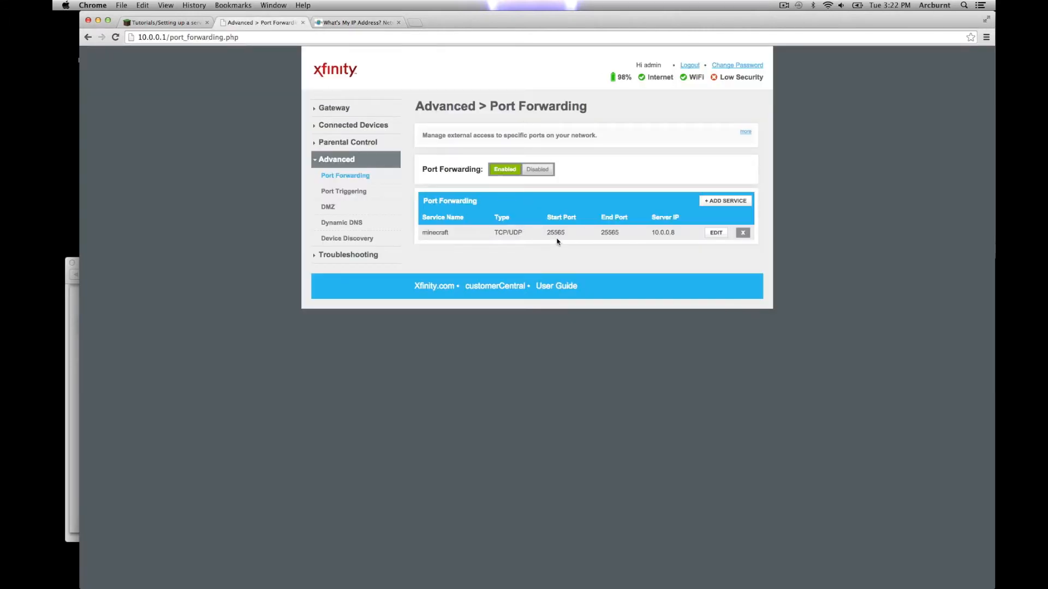
{"action": "left_click_drag", "start_coordinate": [549, 233], "coordinate": [563, 234]}
{"action": "left_click", "coordinate": [565, 235]}
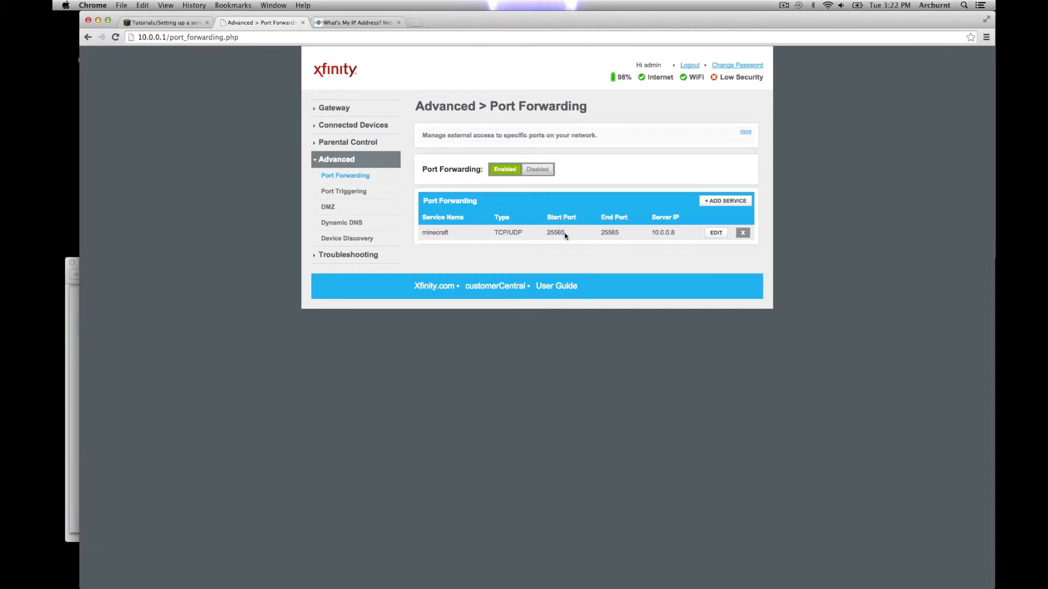
{"action": "left_click", "coordinate": [367, 23]}
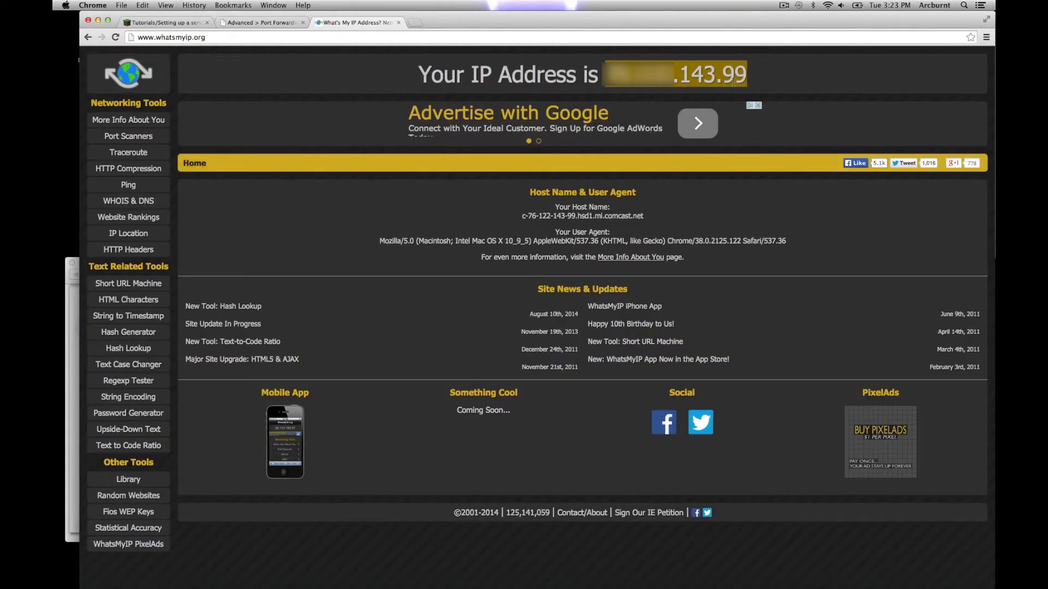
{"action": "left_click", "coordinate": [747, 76]}
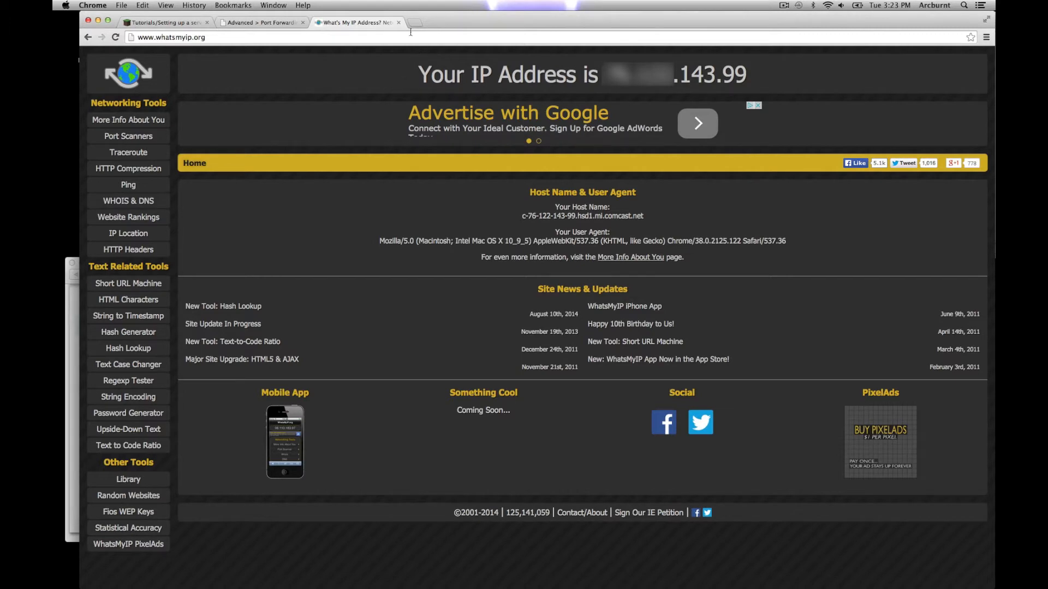
{"action": "left_click", "coordinate": [98, 20]}
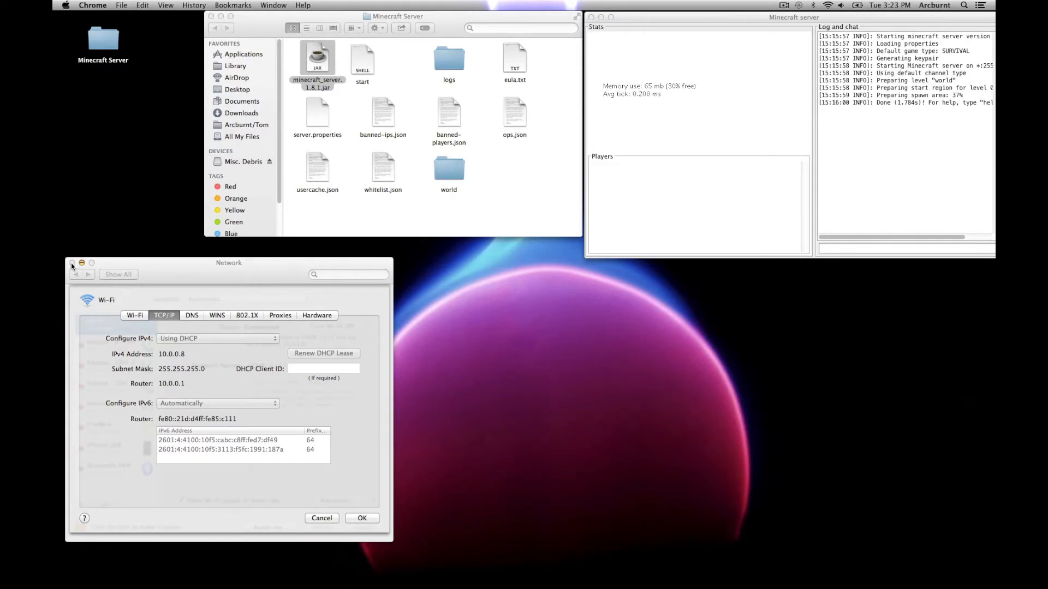
Step: Close the network settings and start Minecraft Launcher, moving it down-left while it loads
{"action": "left_click", "coordinate": [363, 519]}
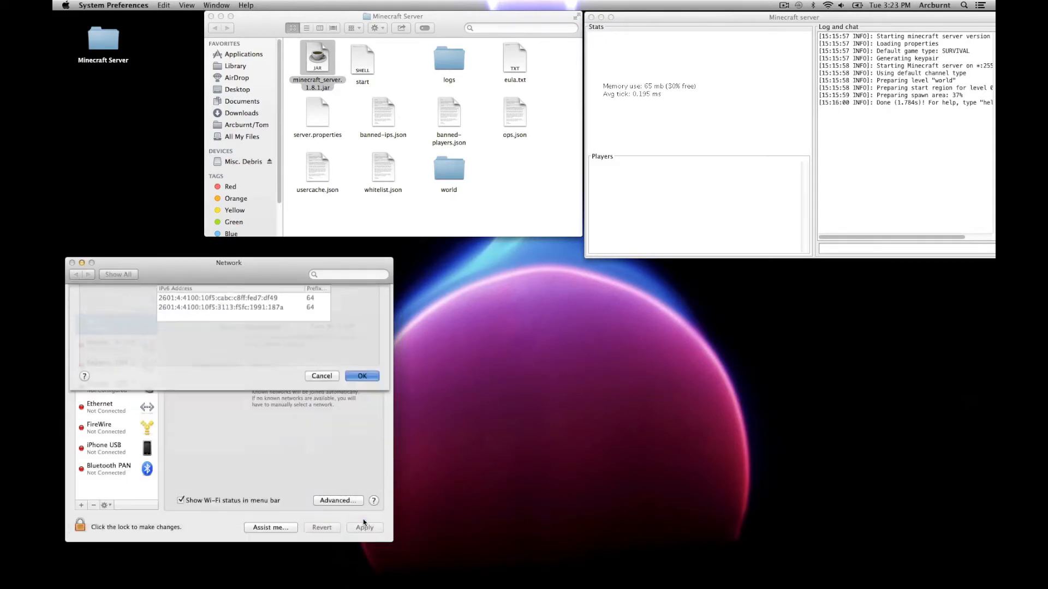
{"action": "left_click", "coordinate": [72, 262]}
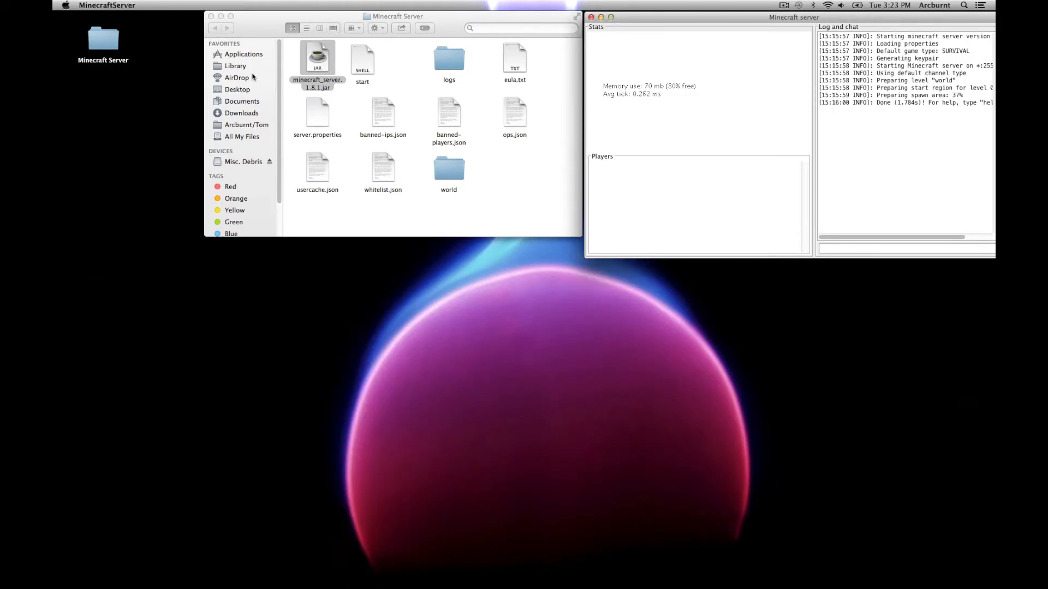
{"action": "mouse_move", "coordinate": [55, 265]}
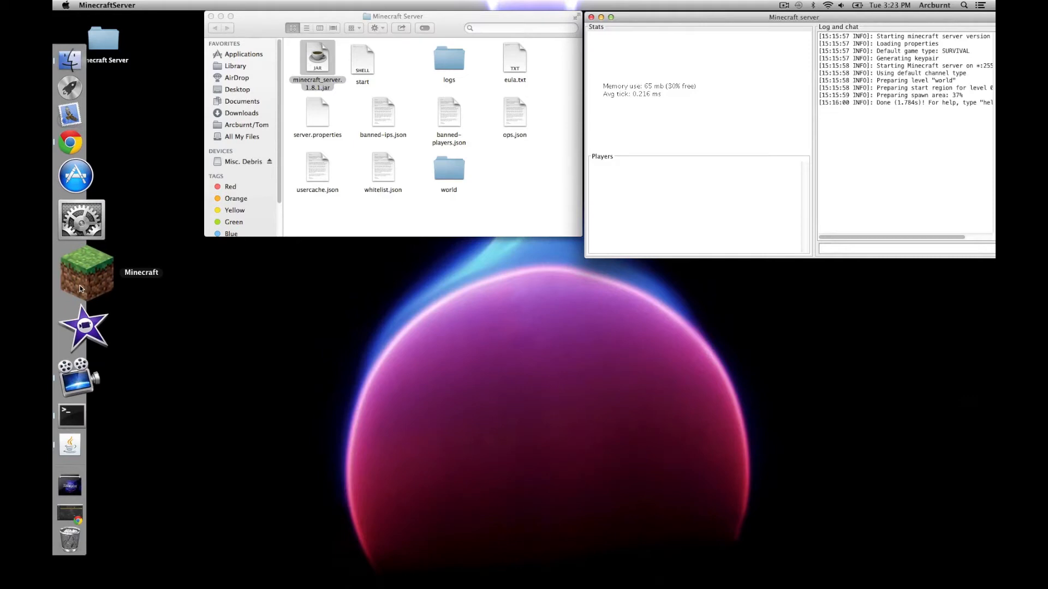
{"action": "left_click", "coordinate": [81, 289]}
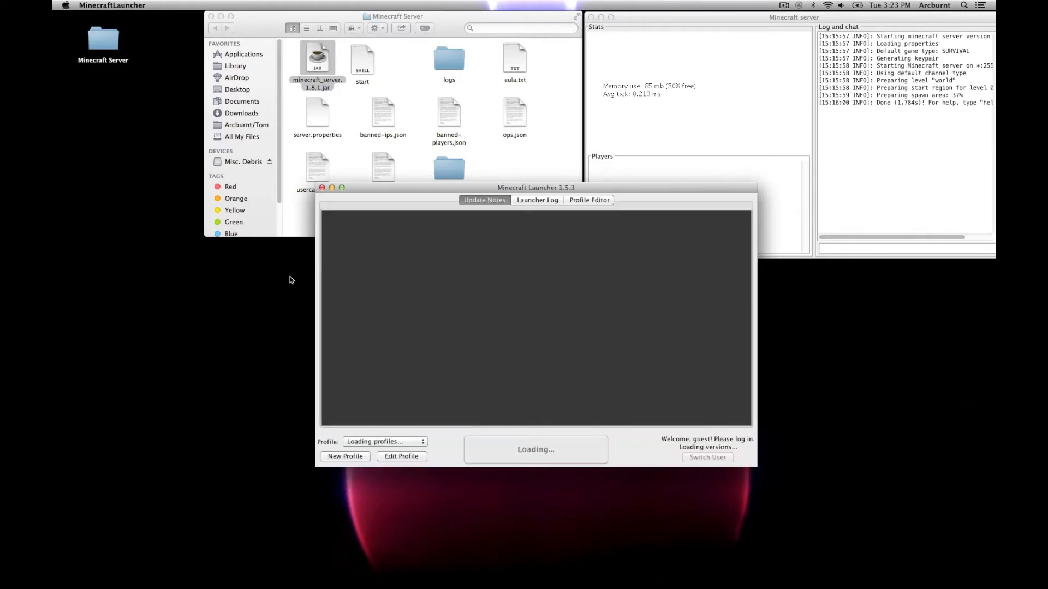
{"action": "left_click_drag", "start_coordinate": [449, 188], "coordinate": [429, 256]}
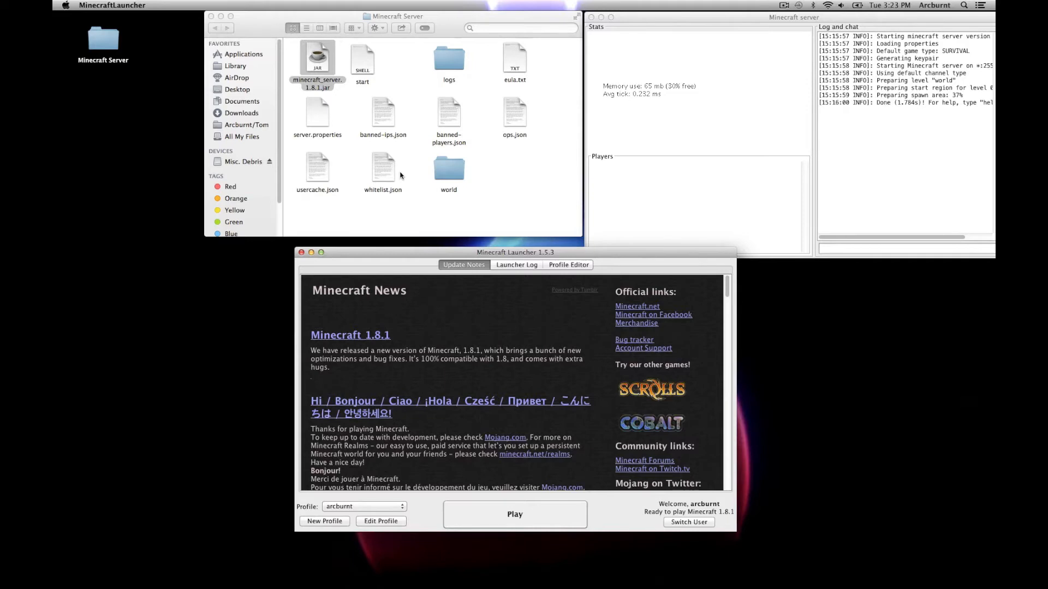
{"action": "left_click", "coordinate": [322, 117]}
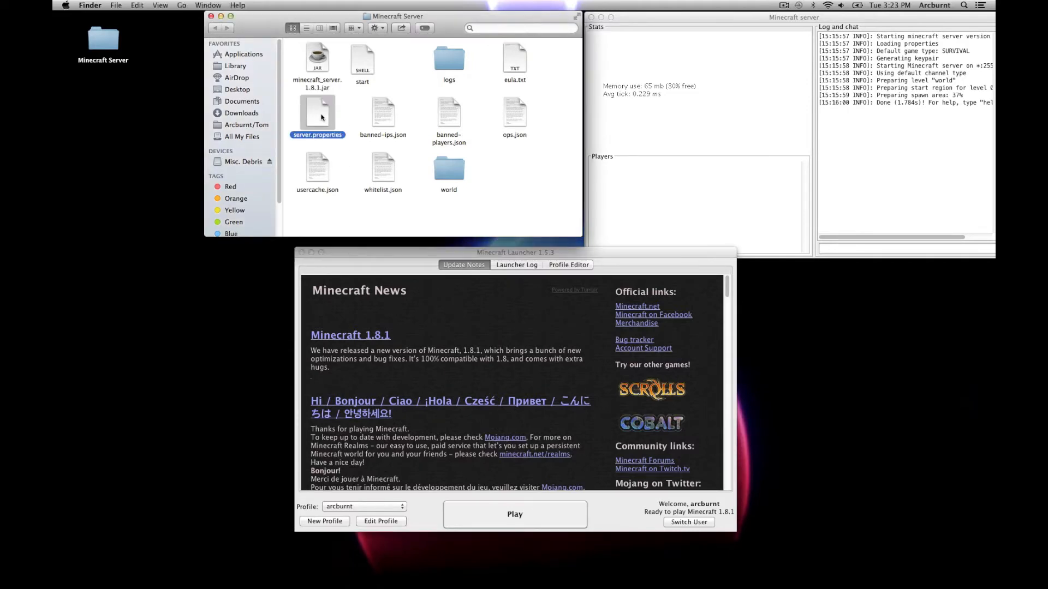
{"action": "right_click", "coordinate": [321, 117]}
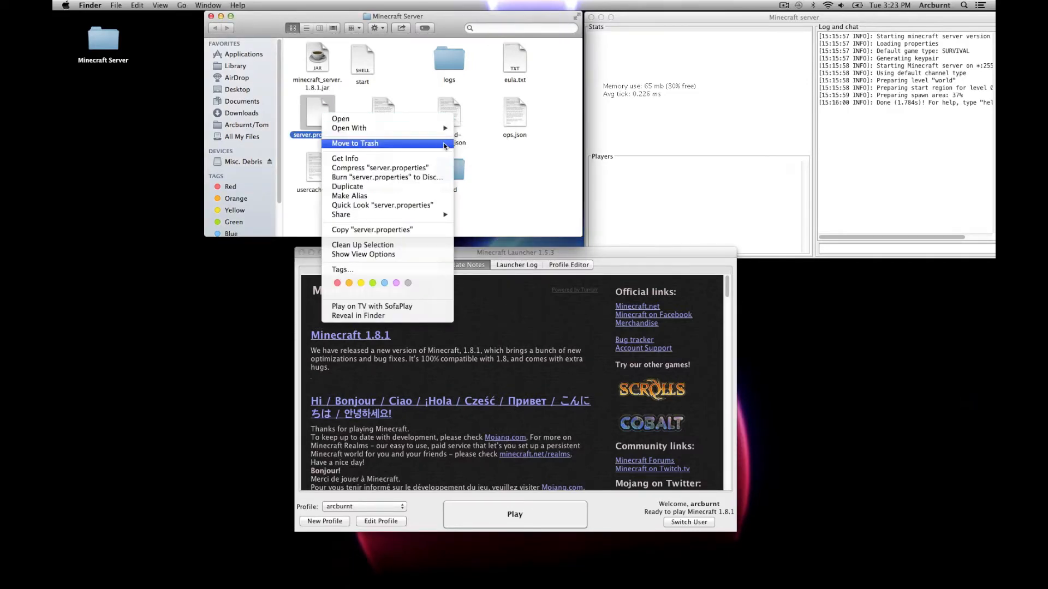
{"action": "mouse_move", "coordinate": [443, 128]}
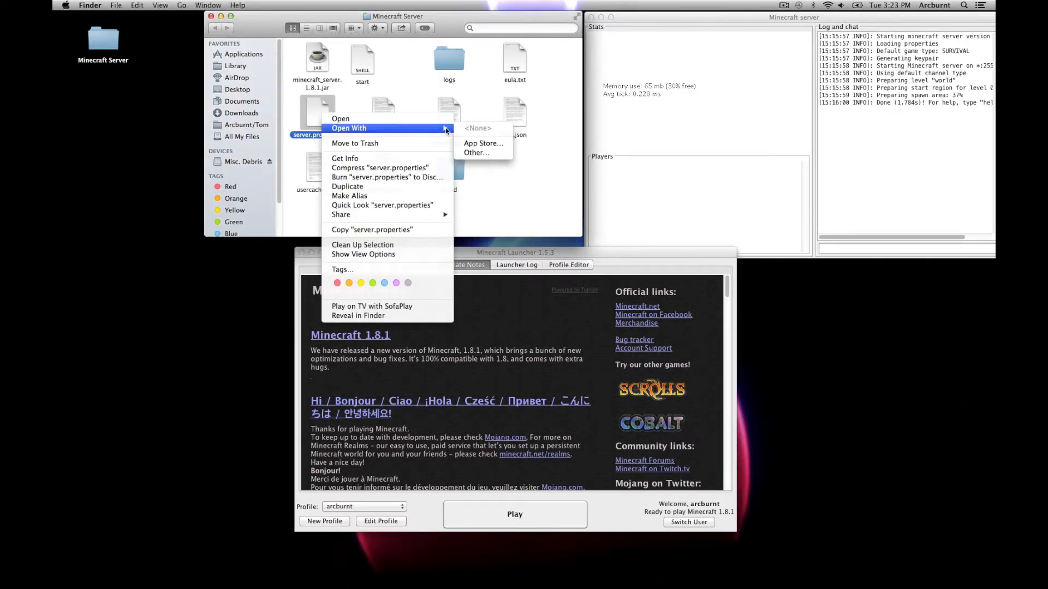
{"action": "left_click", "coordinate": [469, 153]}
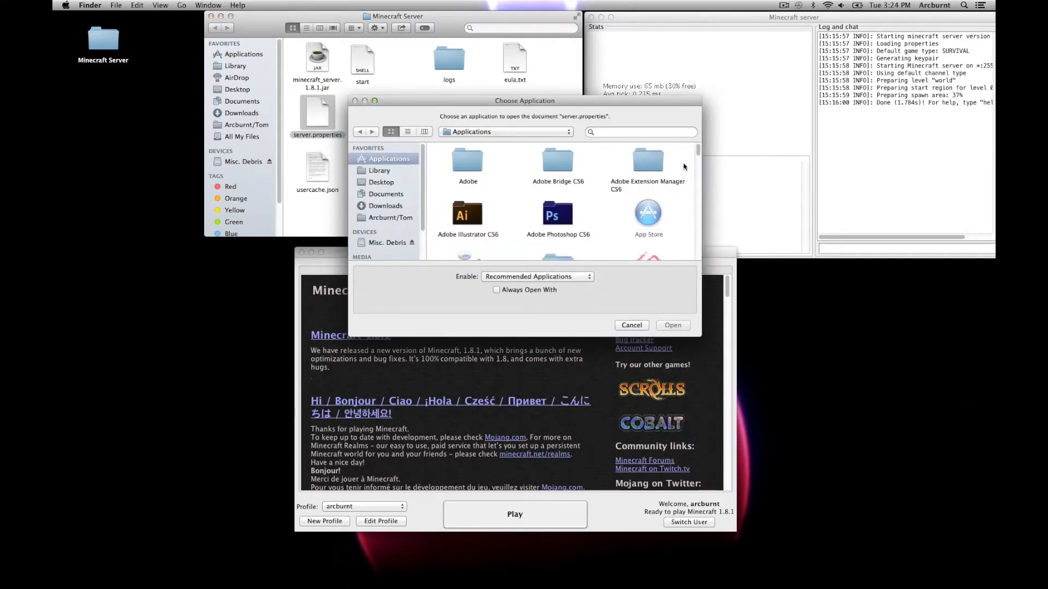
{"action": "left_click_drag", "start_coordinate": [697, 155], "coordinate": [700, 248]}
{"action": "left_click", "coordinate": [648, 199]}
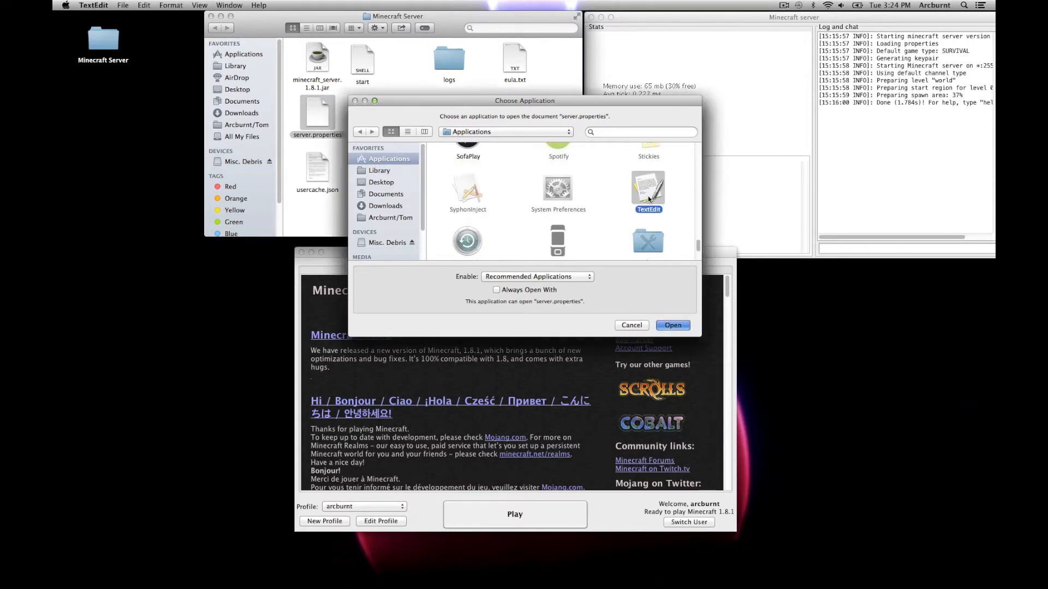
{"action": "double_click", "coordinate": [649, 200]}
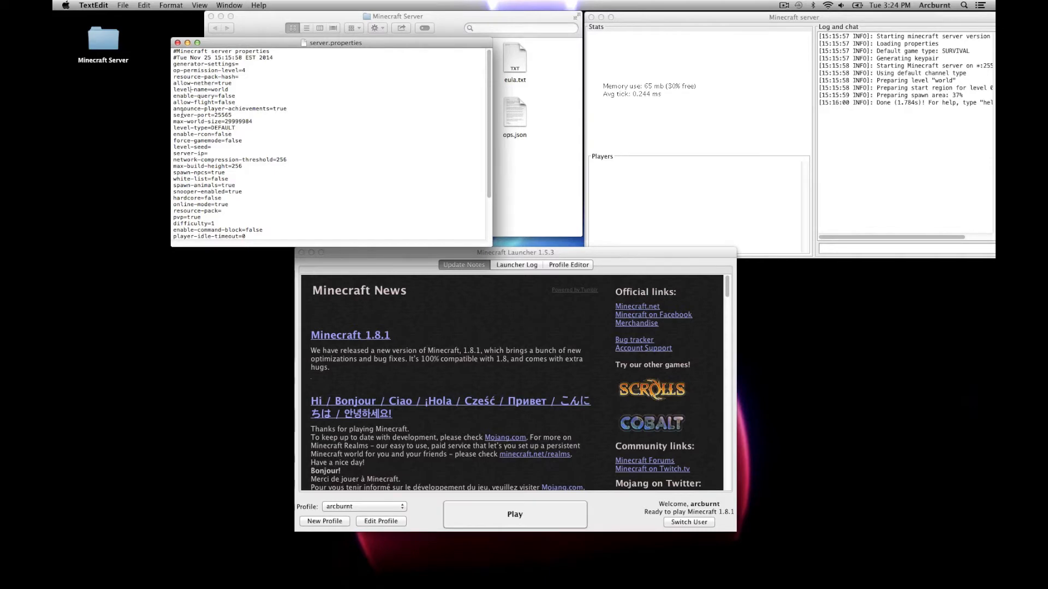
{"action": "left_click_drag", "start_coordinate": [173, 115], "coordinate": [233, 116]}
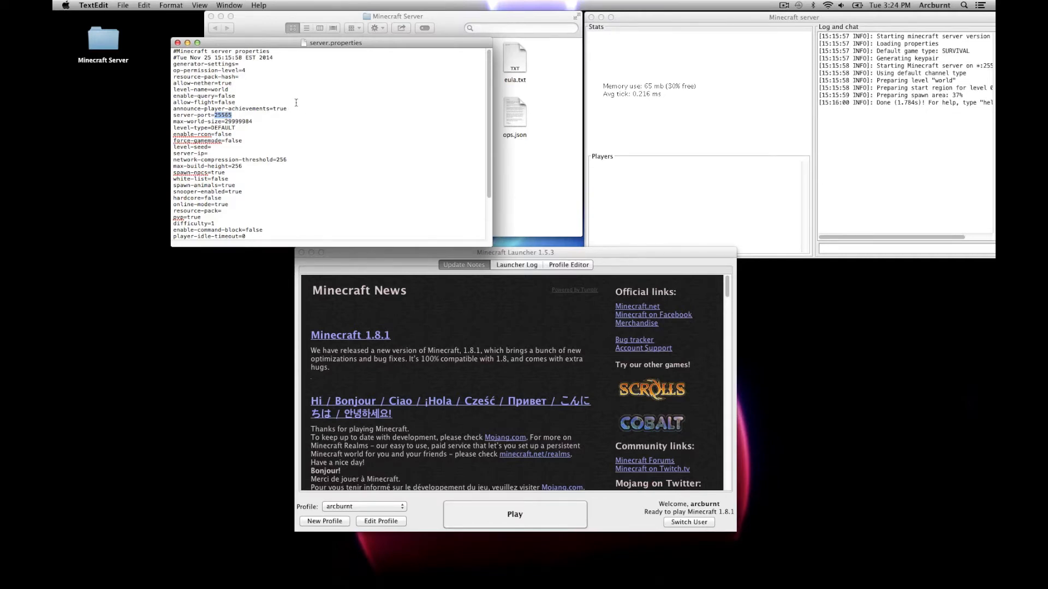
{"action": "left_click", "coordinate": [177, 43]}
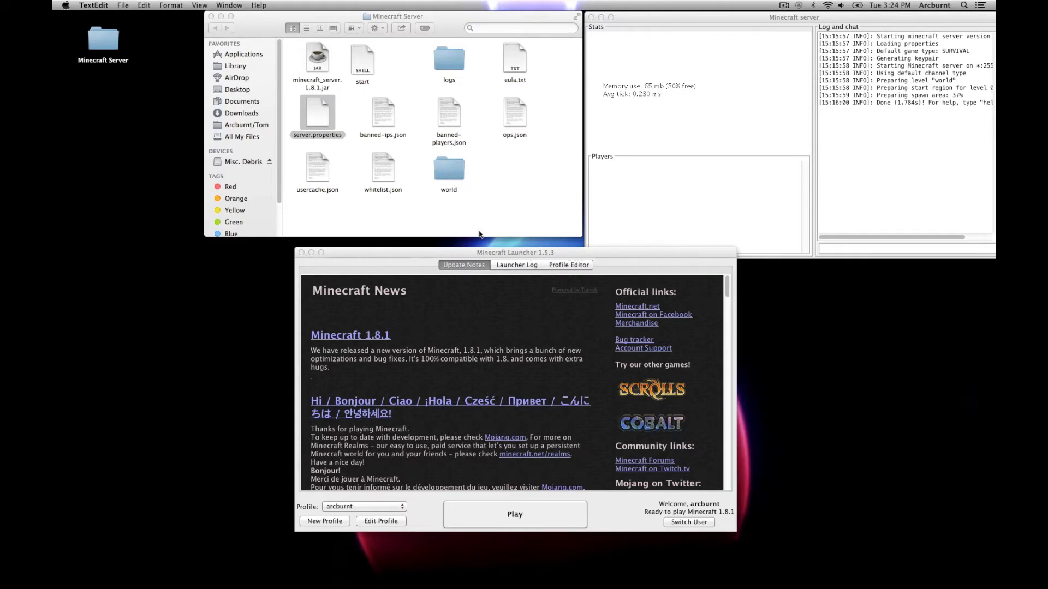
Step: Launch Minecraft 1.8.1 and bring up the Add Server form from the Multiplayer screen
{"action": "left_click", "coordinate": [516, 515]}
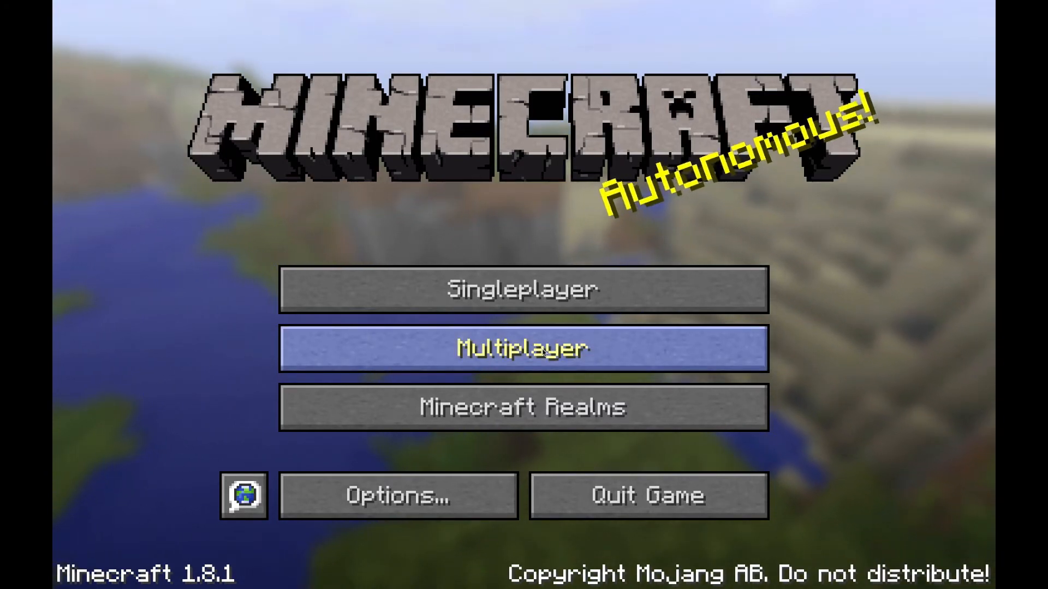
{"action": "left_click", "coordinate": [500, 353]}
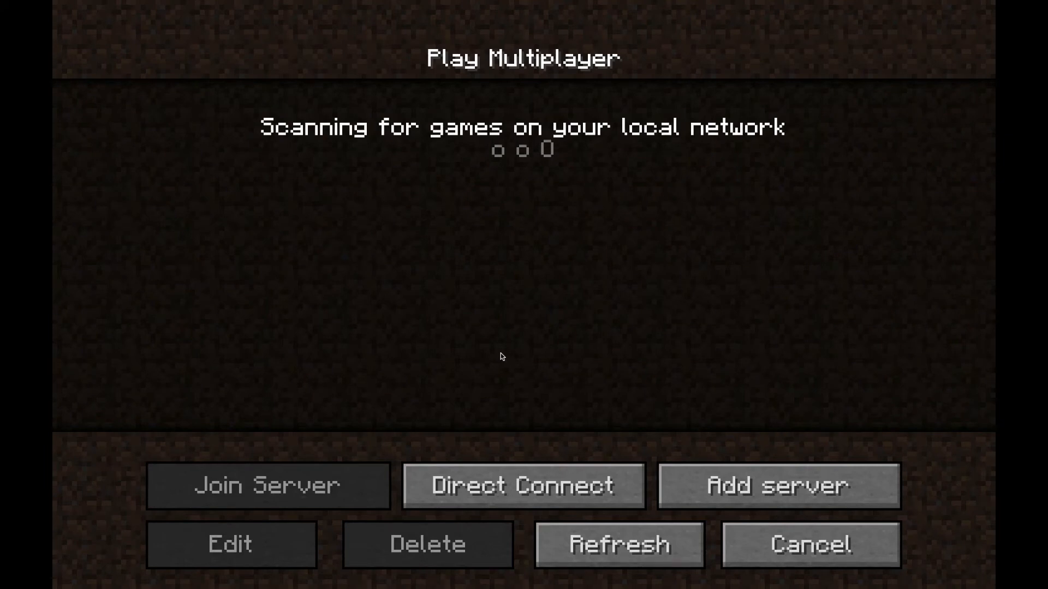
{"action": "left_click", "coordinate": [726, 489]}
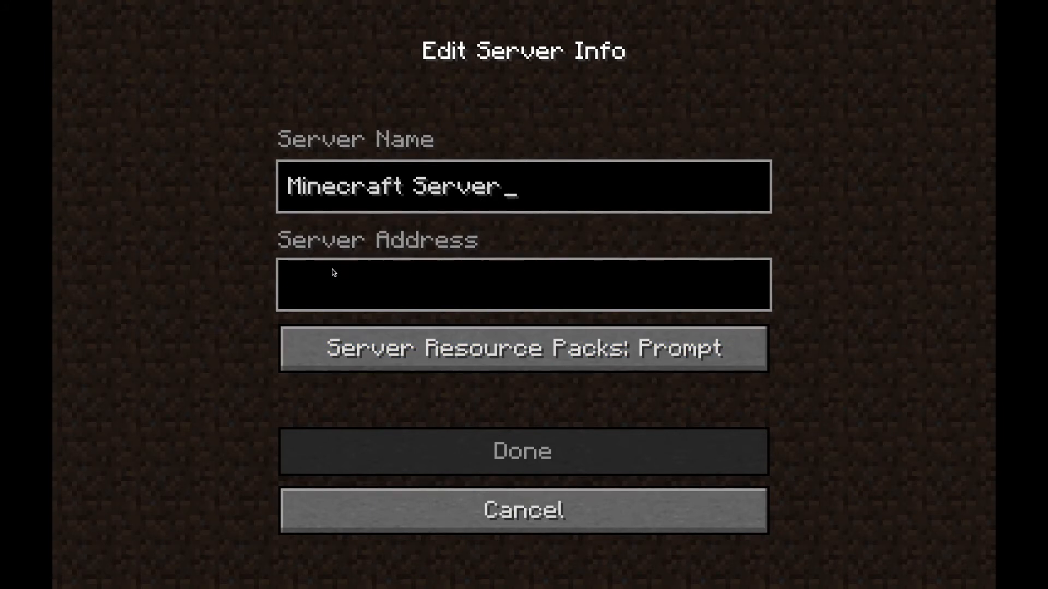
Step: Save the Minecraft Server entry with address 10.0.0.8 and select it in the list
{"action": "left_click", "coordinate": [317, 295]}
{"action": "type", "text": "10.0.0.8"}
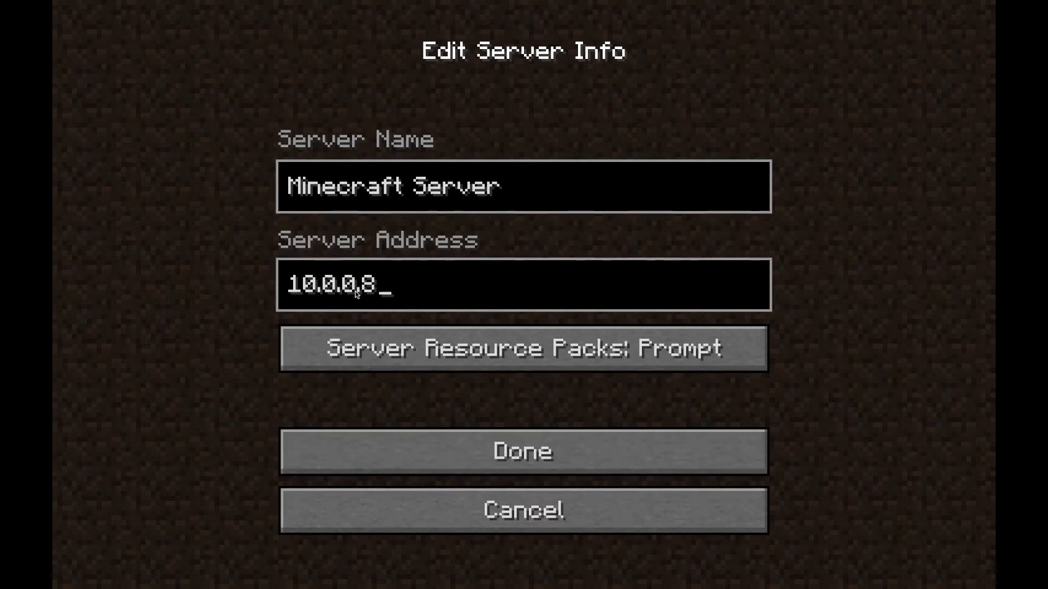
{"action": "left_click", "coordinate": [508, 465]}
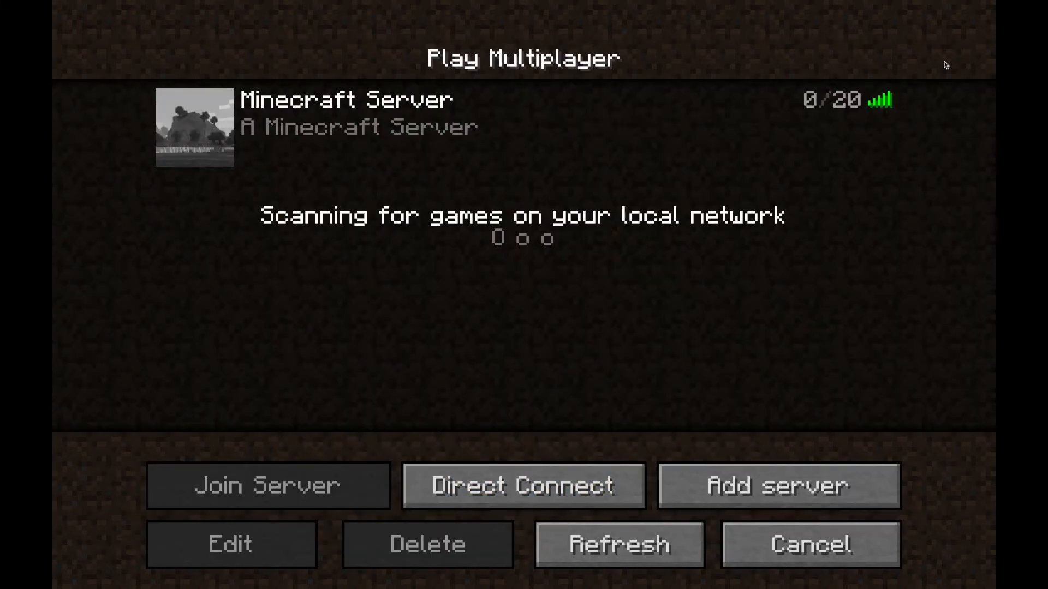
{"action": "mouse_move", "coordinate": [875, 107]}
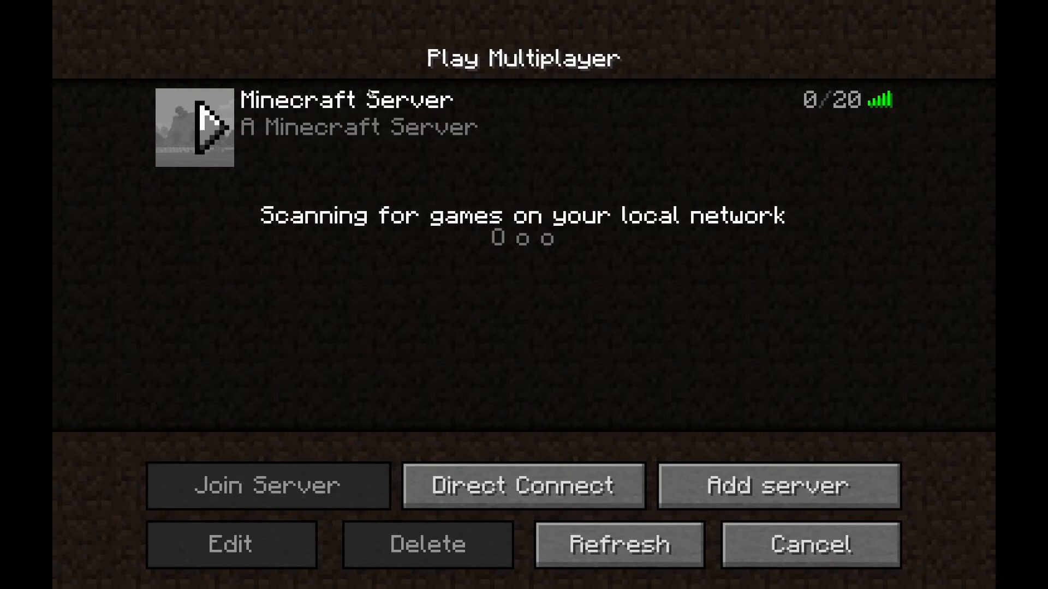
{"action": "left_click", "coordinate": [234, 128]}
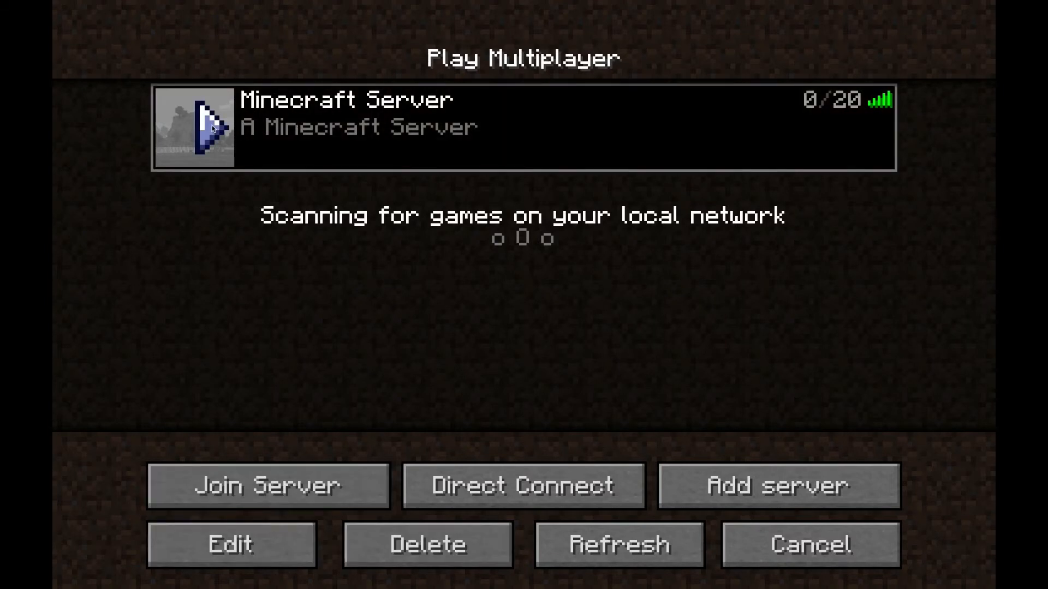
Step: Join Minecraft Server, leave full screen, pause to the Game menu, and move the window
{"action": "left_click", "coordinate": [213, 128]}
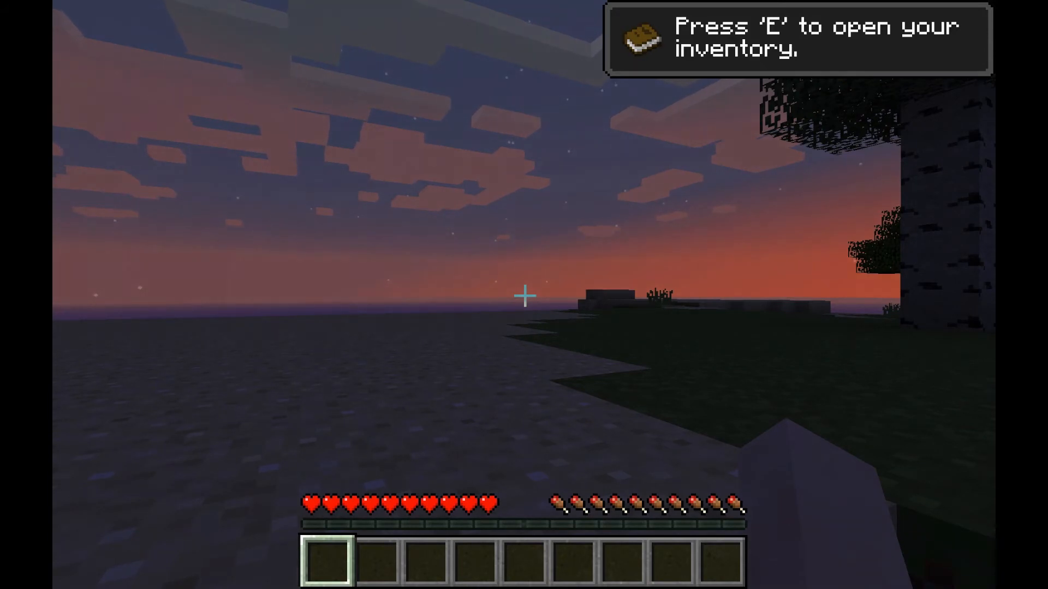
{"action": "key", "text": "F11"}
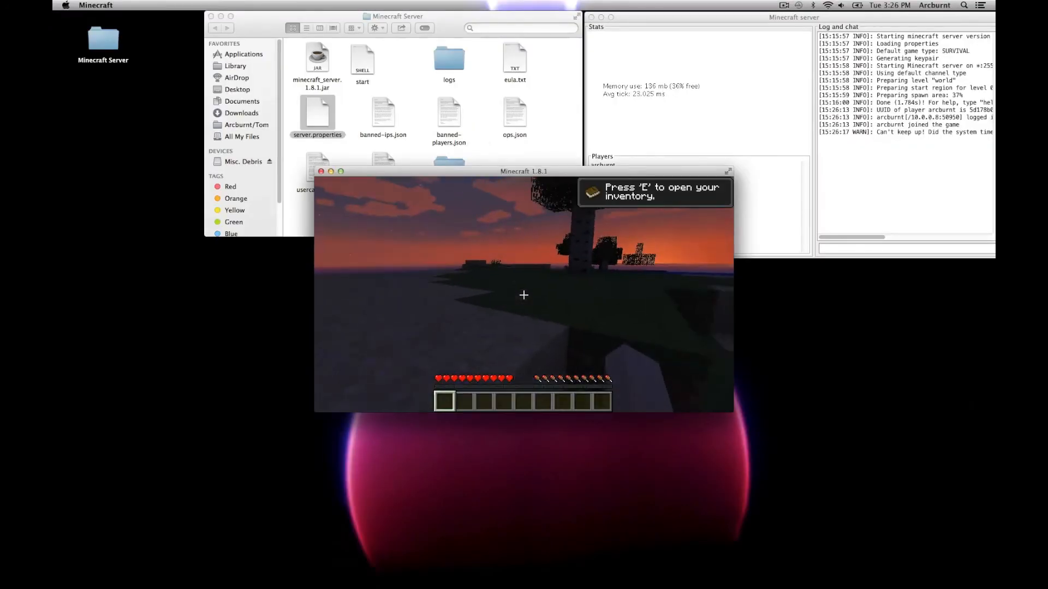
{"action": "key", "text": "Escape"}
{"action": "left_click_drag", "start_coordinate": [513, 171], "coordinate": [417, 281]}
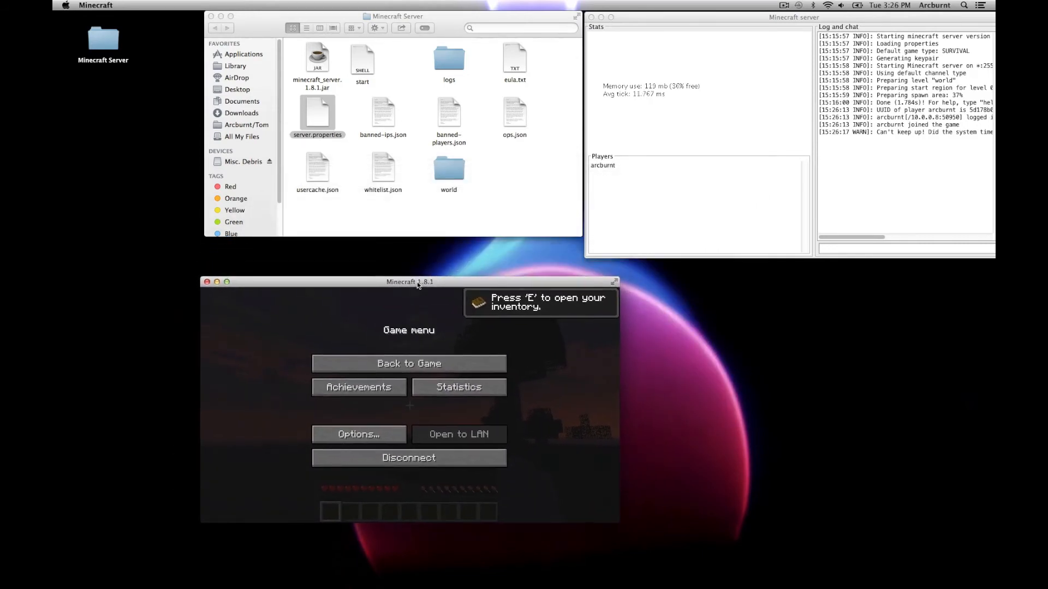
{"action": "mouse_move", "coordinate": [53, 186]}
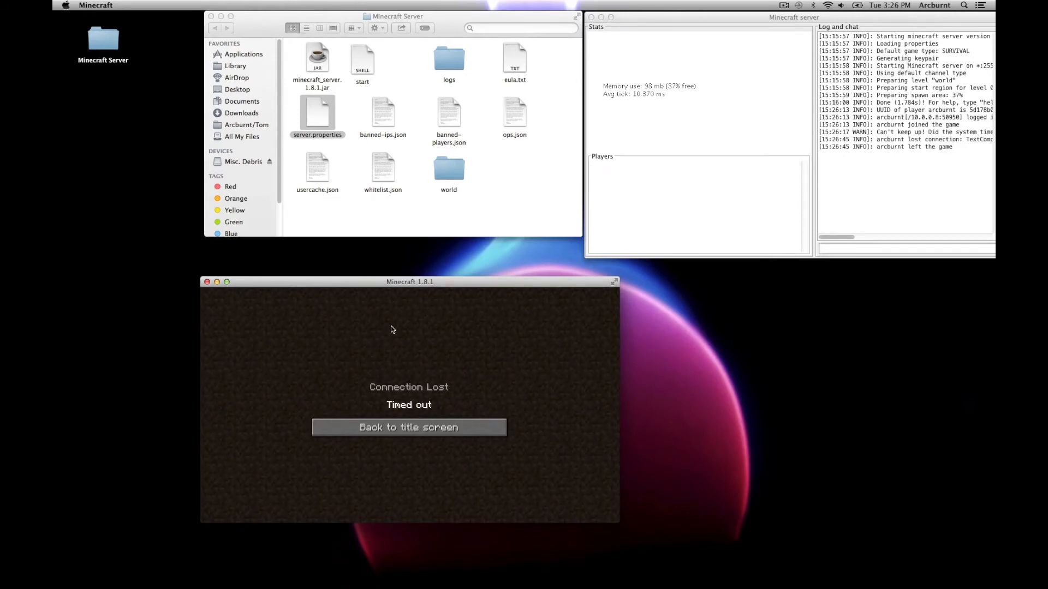
Step: Go from the timeout back to the server list, enlarge the window, and reach Direct Connect with localhost
{"action": "left_click_drag", "start_coordinate": [388, 286], "coordinate": [482, 142]}
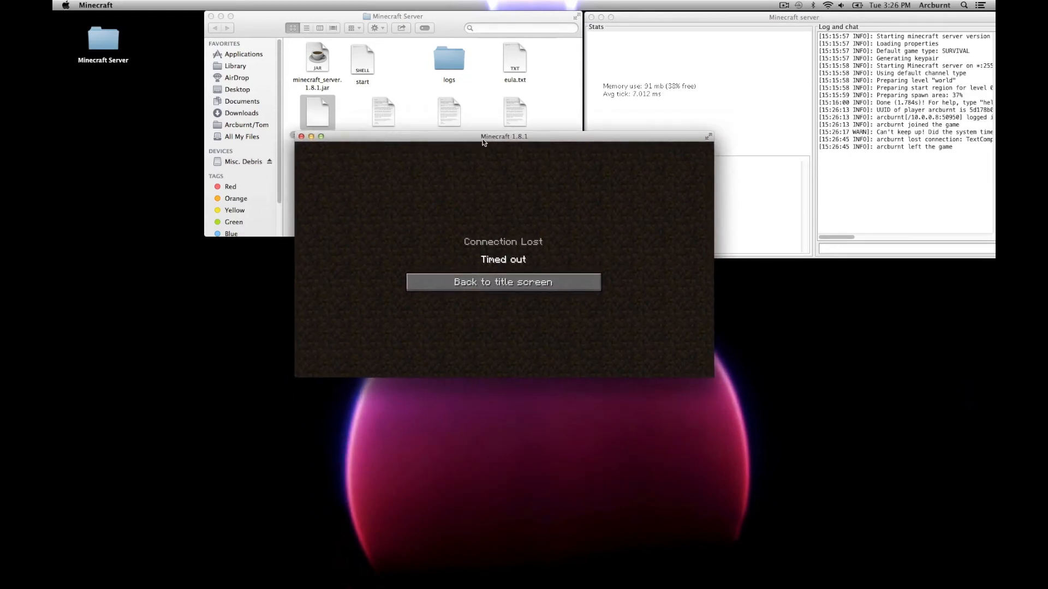
{"action": "left_click", "coordinate": [508, 285]}
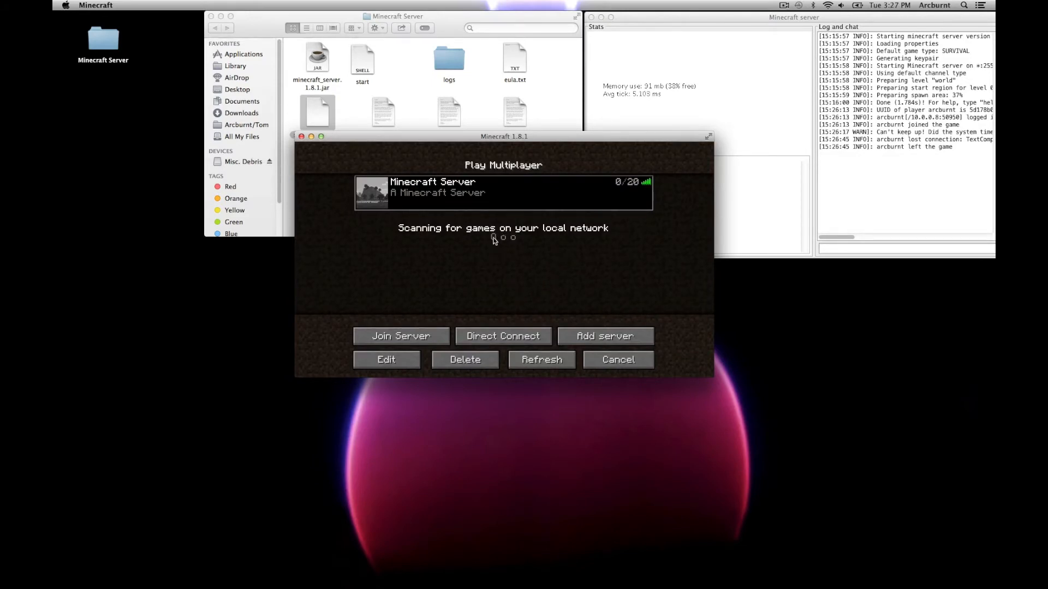
{"action": "left_click_drag", "start_coordinate": [431, 137], "coordinate": [346, 56]}
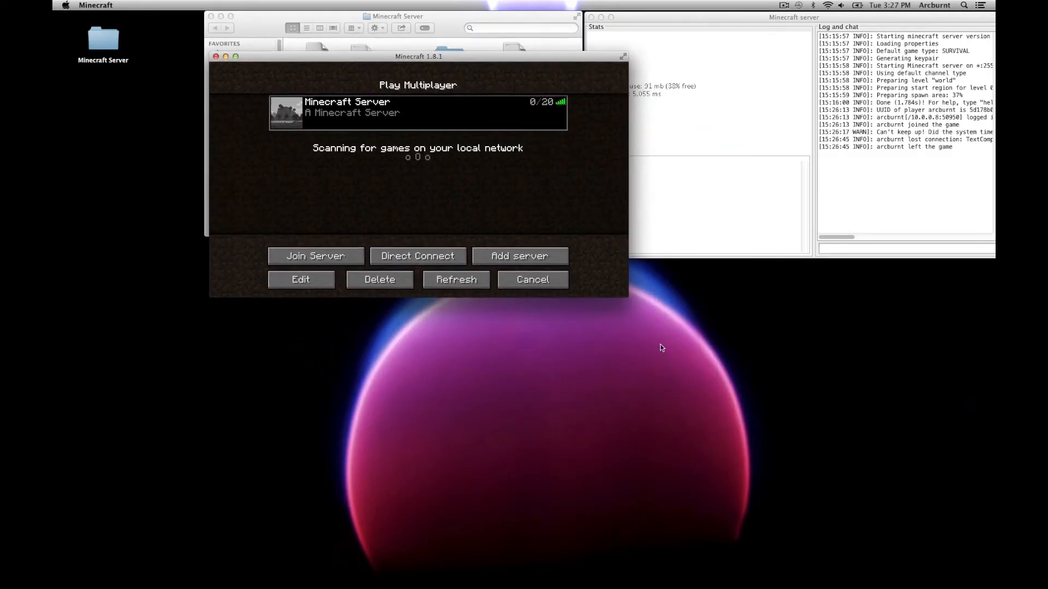
{"action": "left_click_drag", "start_coordinate": [627, 298], "coordinate": [831, 487]}
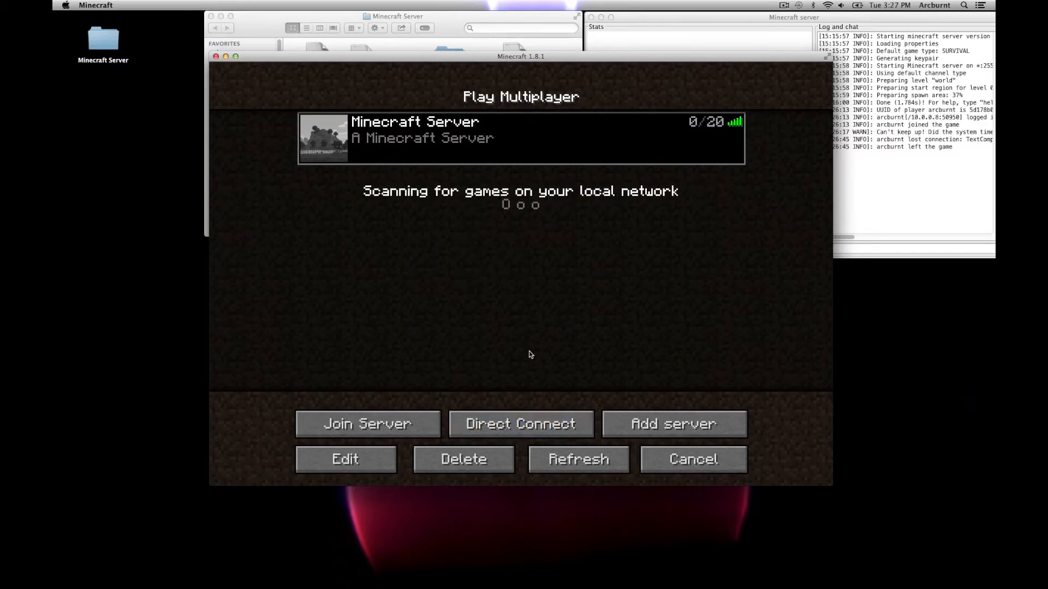
{"action": "left_click", "coordinate": [522, 424]}
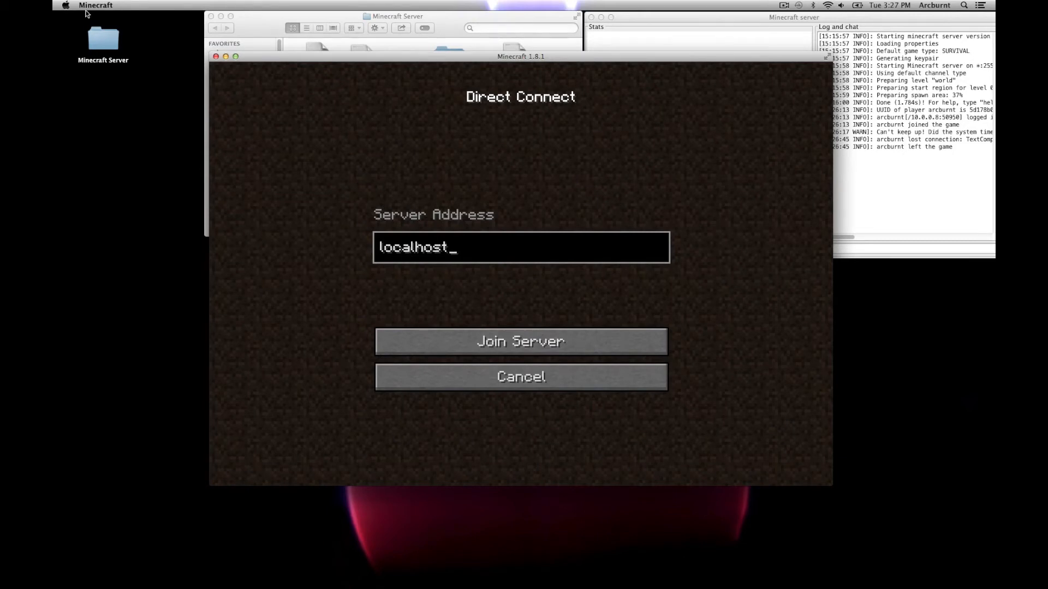
Step: Join the server at localhost, then pause to the Game menu and lower the window
{"action": "left_click", "coordinate": [101, 43]}
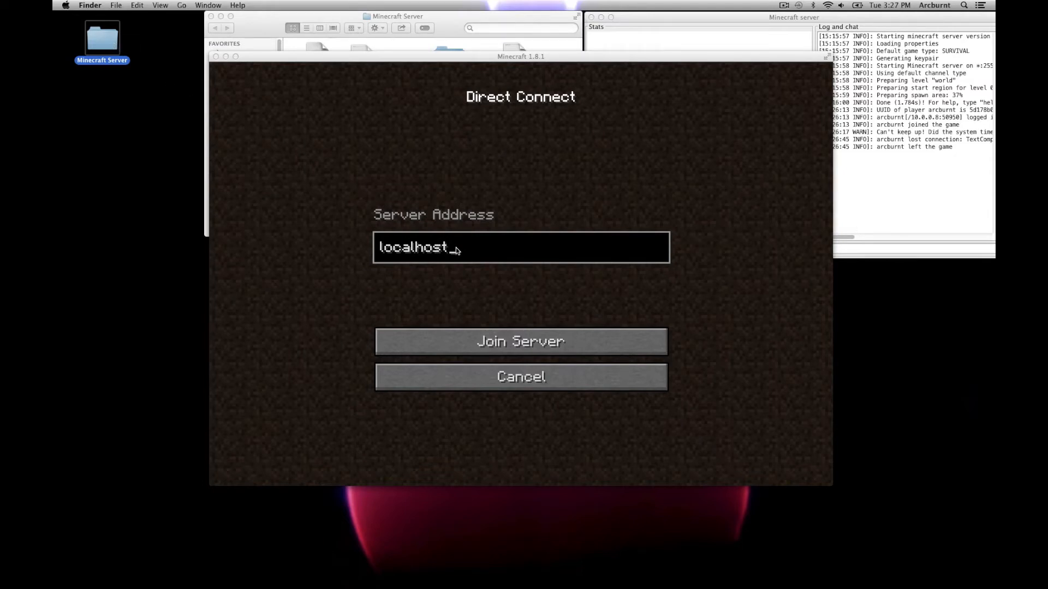
{"action": "left_click", "coordinate": [500, 349]}
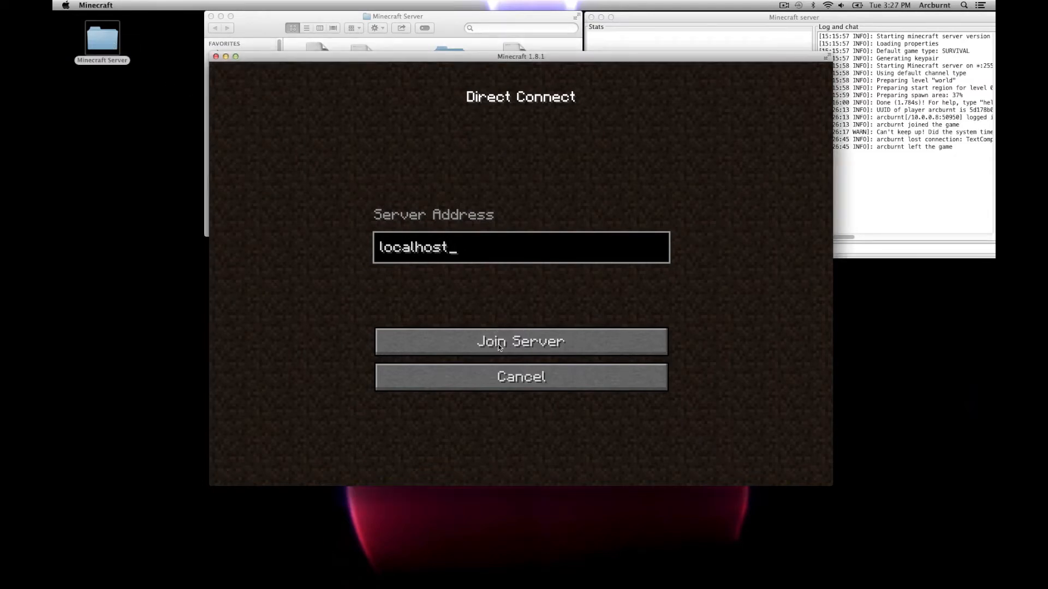
{"action": "left_click", "coordinate": [503, 347]}
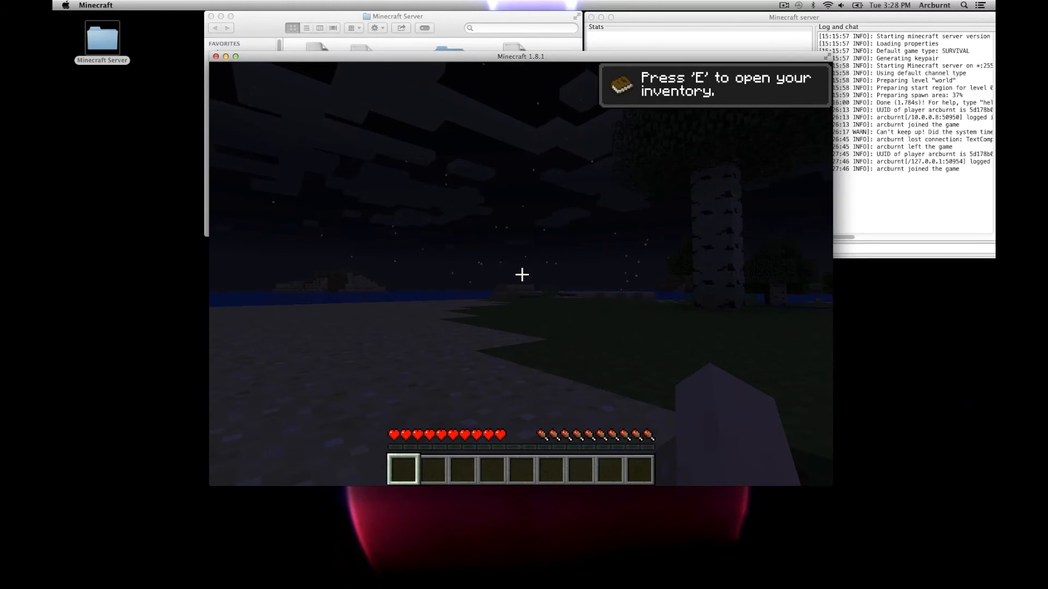
{"action": "key", "text": "Escape"}
{"action": "left_click_drag", "start_coordinate": [326, 59], "coordinate": [313, 274]}
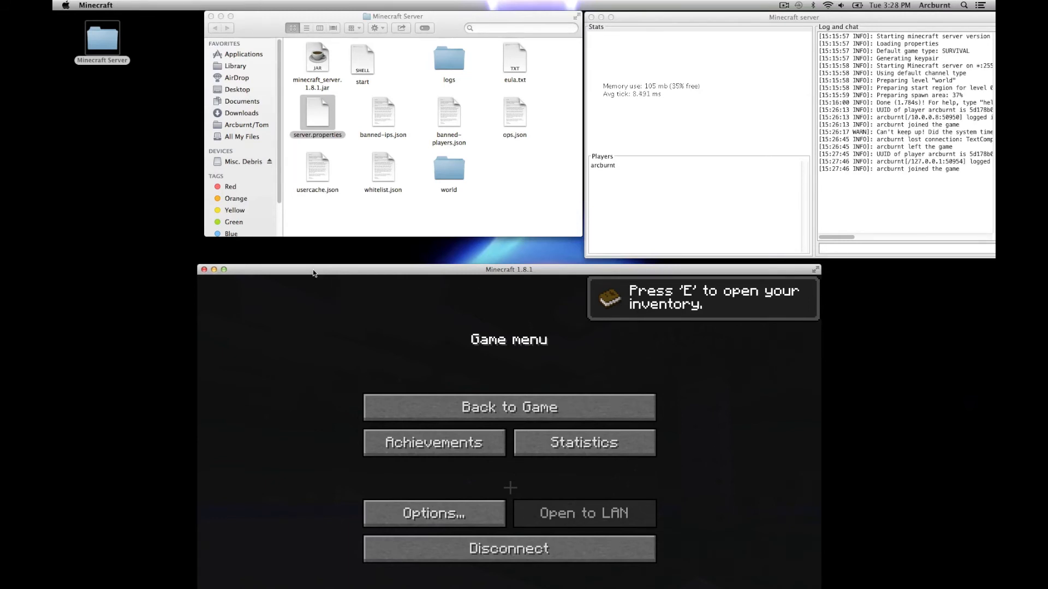
Step: Disconnect from the local server and return to the multiplayer server list
{"action": "left_click_drag", "start_coordinate": [313, 273], "coordinate": [314, 125]}
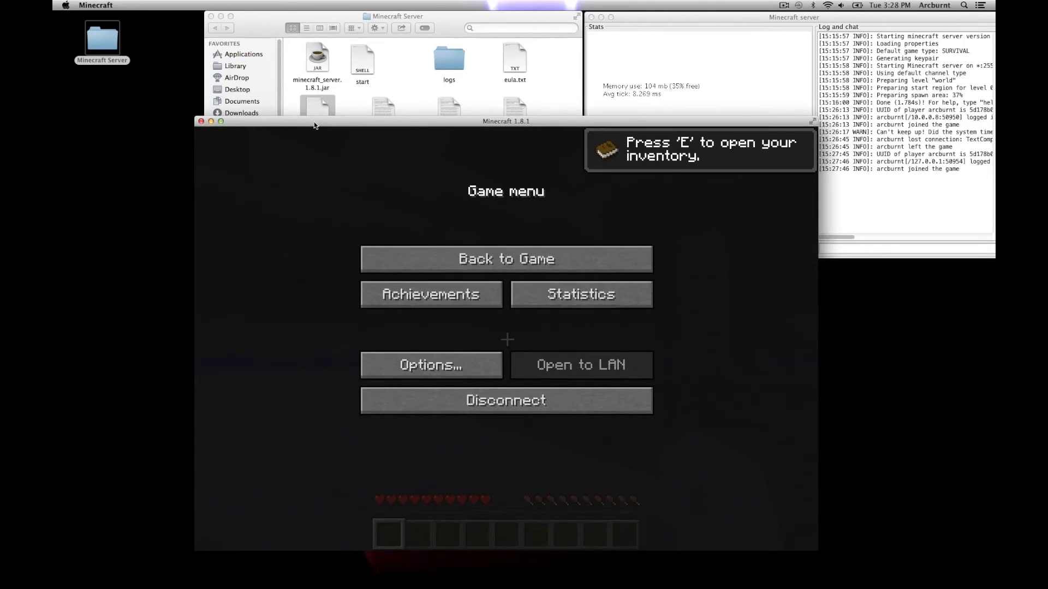
{"action": "left_click", "coordinate": [497, 404]}
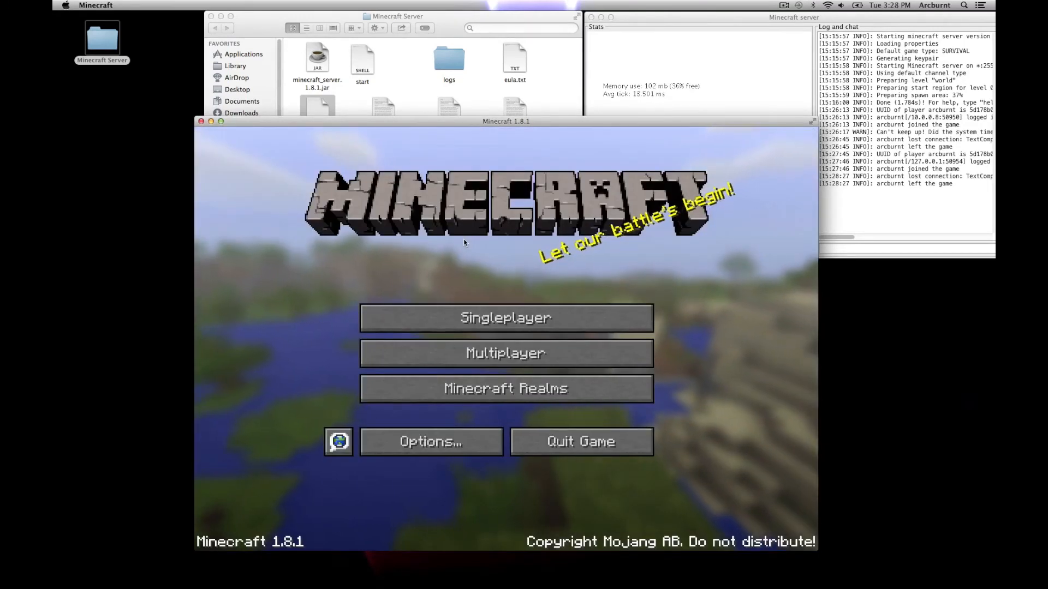
{"action": "left_click", "coordinate": [501, 357]}
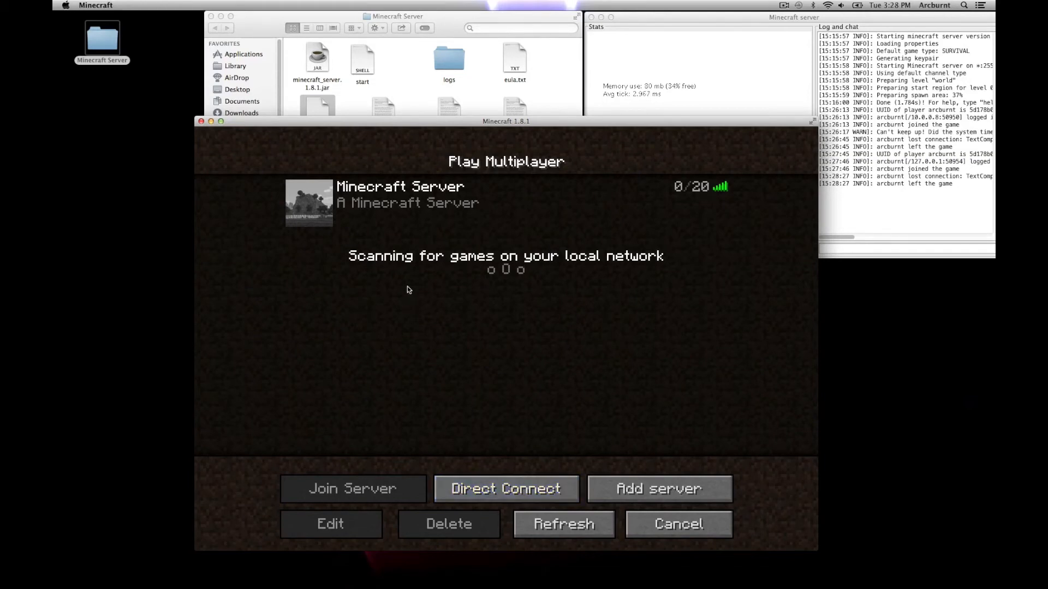
Step: Review the saved Minecraft Server's 10.0.0.8 address in its edit form, then cancel unchanged
{"action": "left_click", "coordinate": [397, 200]}
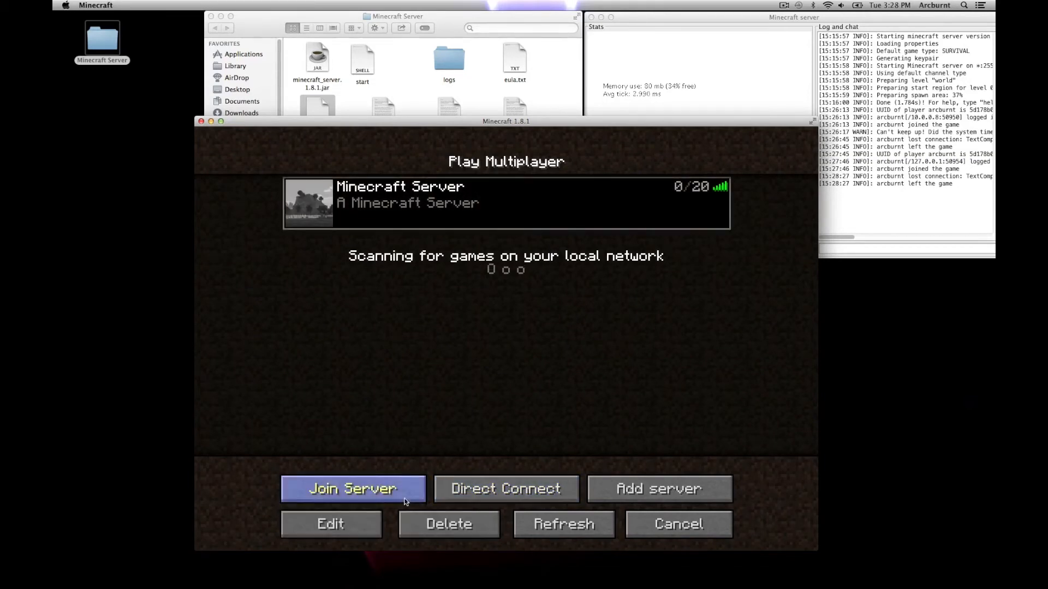
{"action": "left_click", "coordinate": [338, 525]}
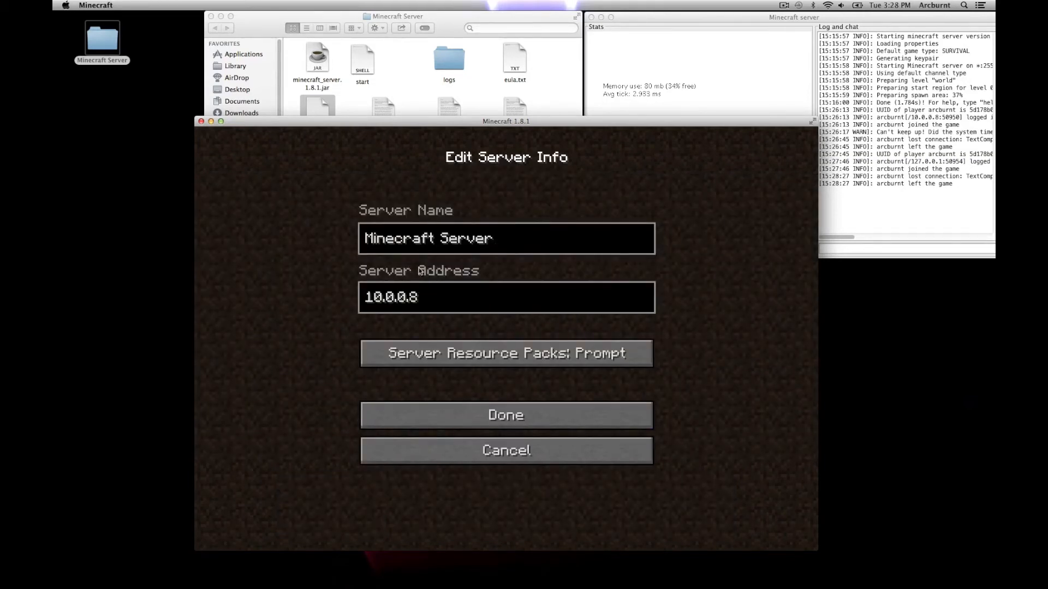
{"action": "left_click", "coordinate": [420, 297]}
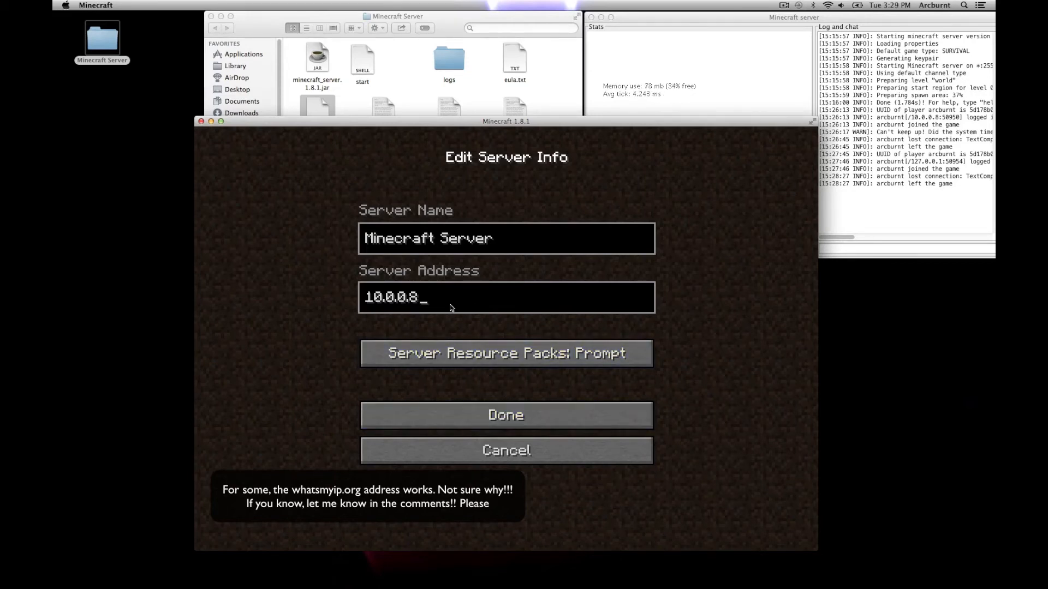
{"action": "left_click", "coordinate": [504, 442]}
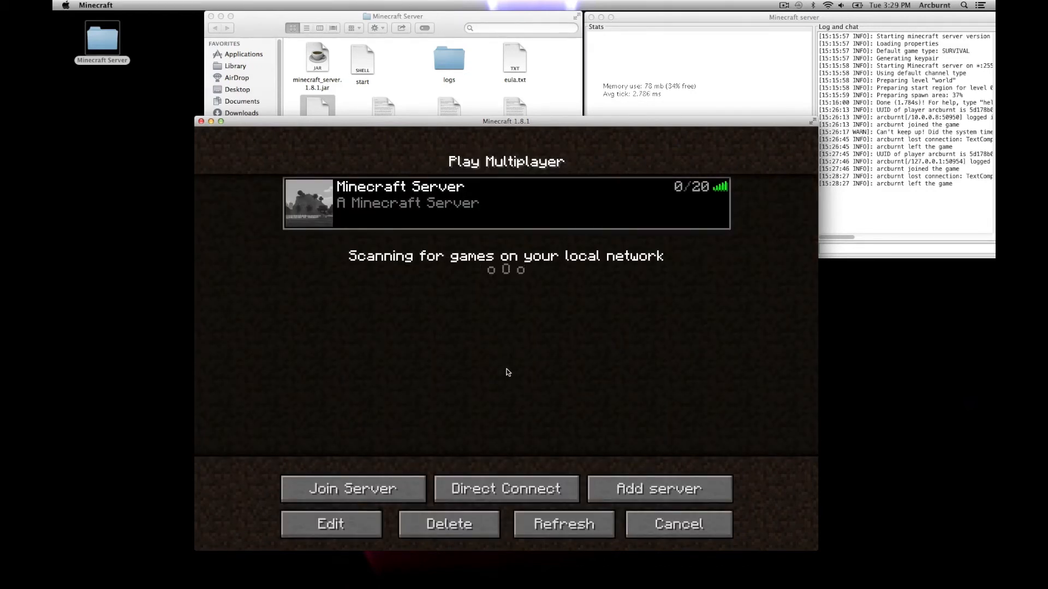
Step: Back out of Direct Connect to the title menu and stretch the game window across the desktop
{"action": "left_click", "coordinate": [508, 485]}
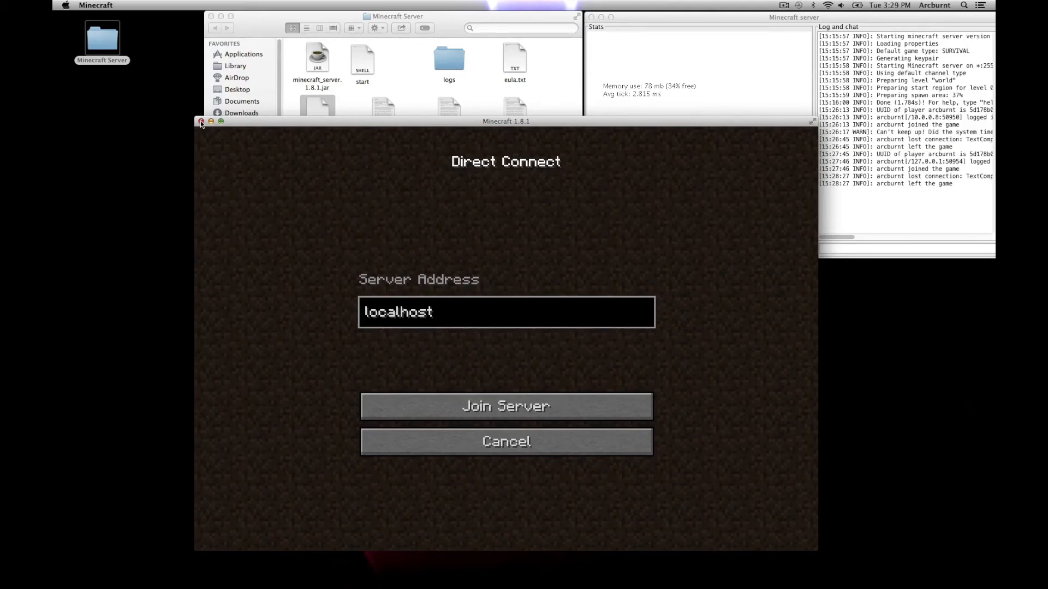
{"action": "left_click_drag", "start_coordinate": [277, 127], "coordinate": [281, 144]}
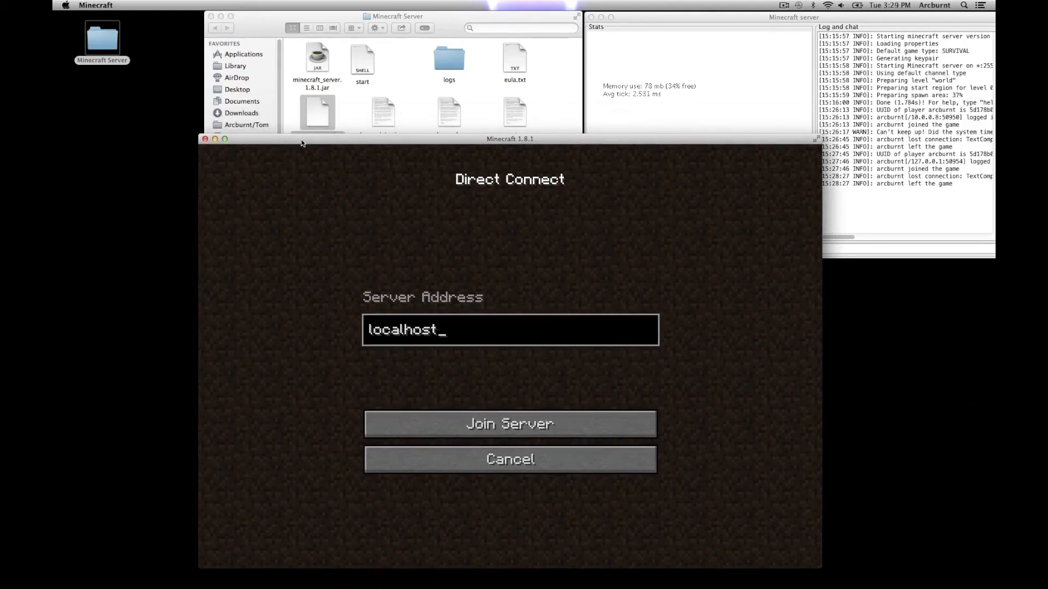
{"action": "mouse_move", "coordinate": [302, 143]}
{"action": "left_mouse_down"}
{"action": "mouse_move", "coordinate": [305, 172]}
{"action": "mouse_move", "coordinate": [309, 138]}
{"action": "mouse_move", "coordinate": [306, 150]}
{"action": "left_mouse_up"}
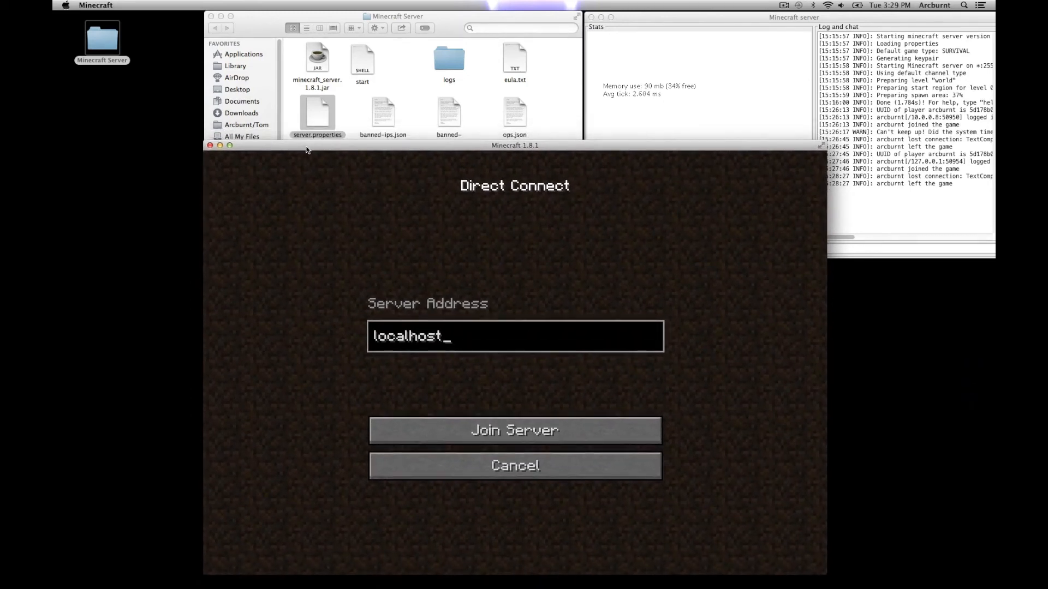
{"action": "left_click", "coordinate": [538, 464]}
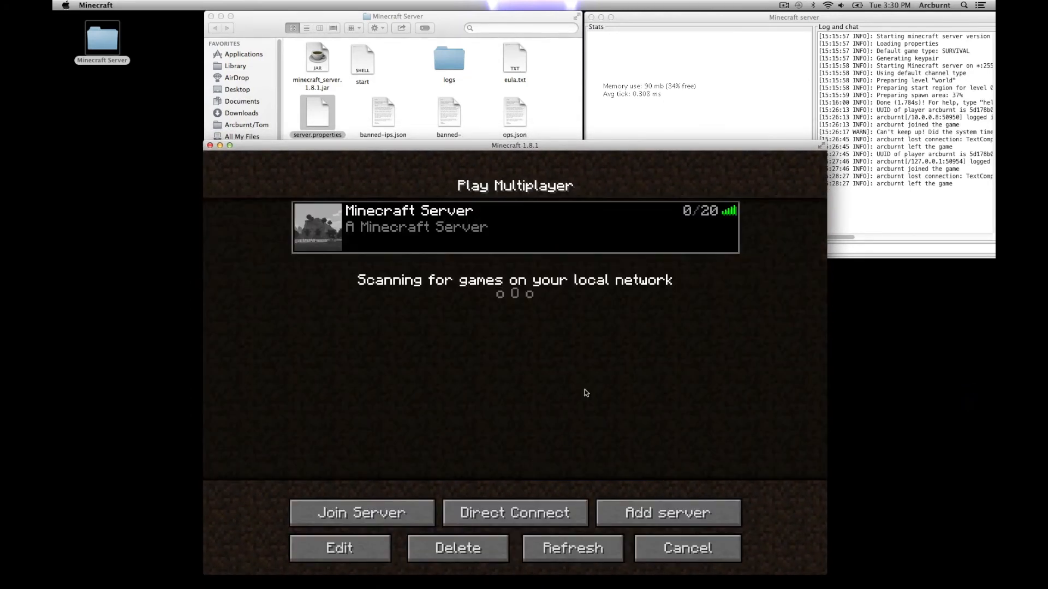
{"action": "left_click", "coordinate": [685, 551]}
{"action": "left_click_drag", "start_coordinate": [630, 147], "coordinate": [529, 7]}
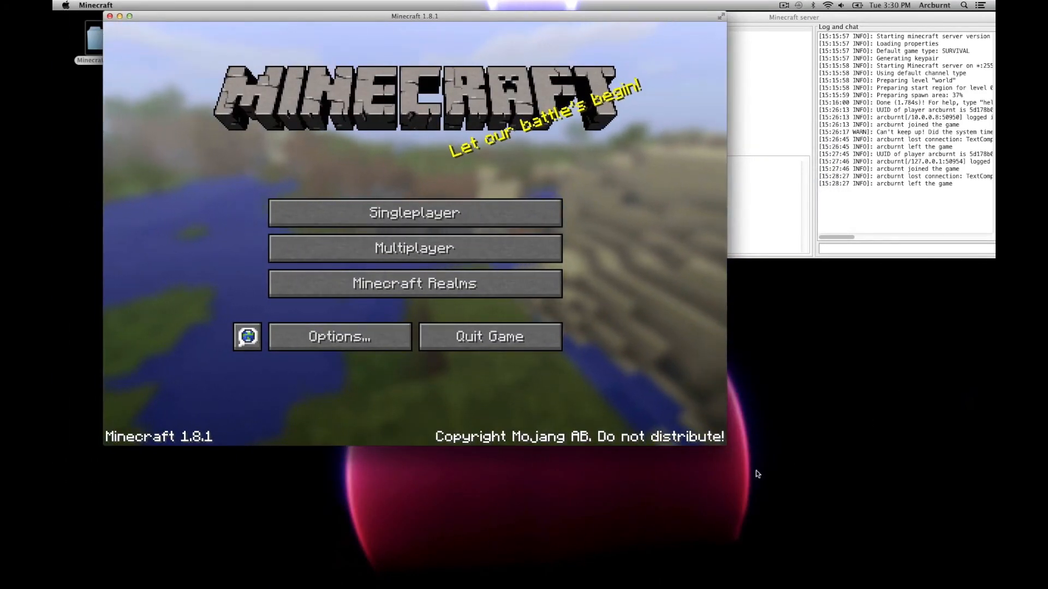
{"action": "left_click_drag", "start_coordinate": [726, 445], "coordinate": [934, 527]}
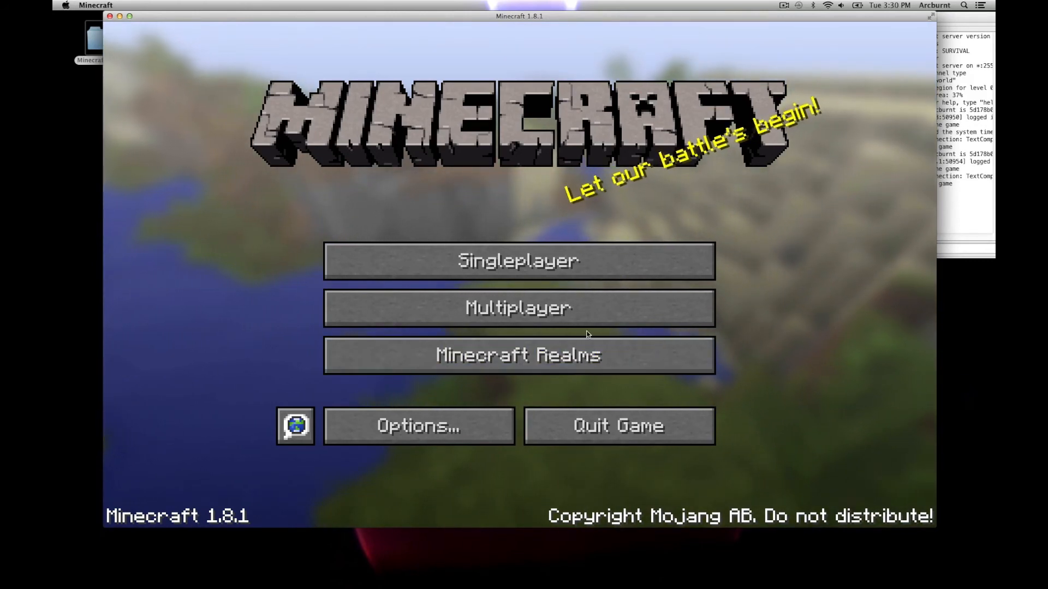
Step: Start a new server entry whose address is the router's public IP with port 25565
{"action": "left_click", "coordinate": [535, 317]}
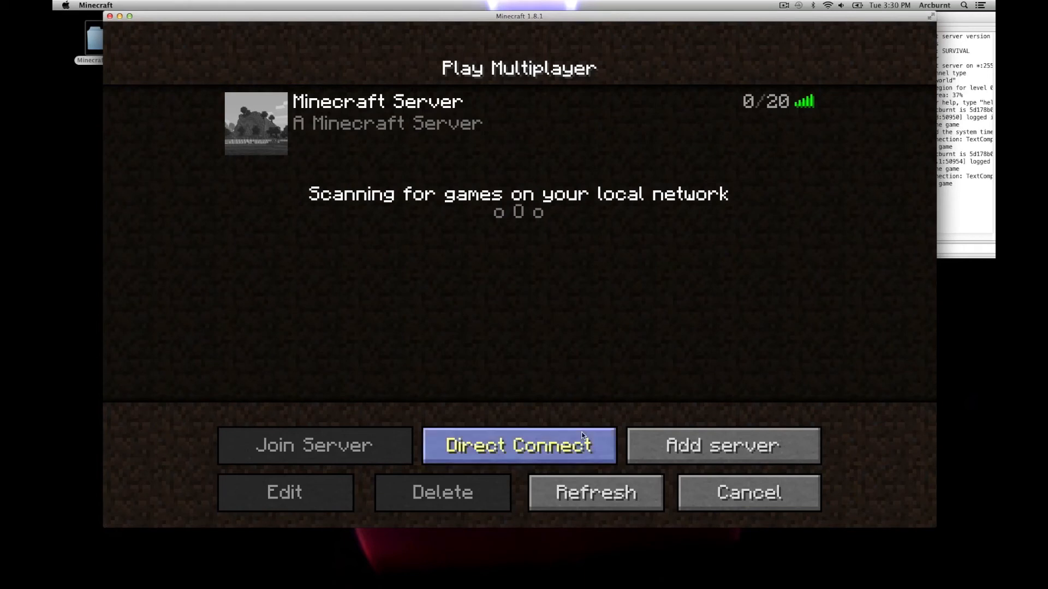
{"action": "left_click", "coordinate": [693, 442]}
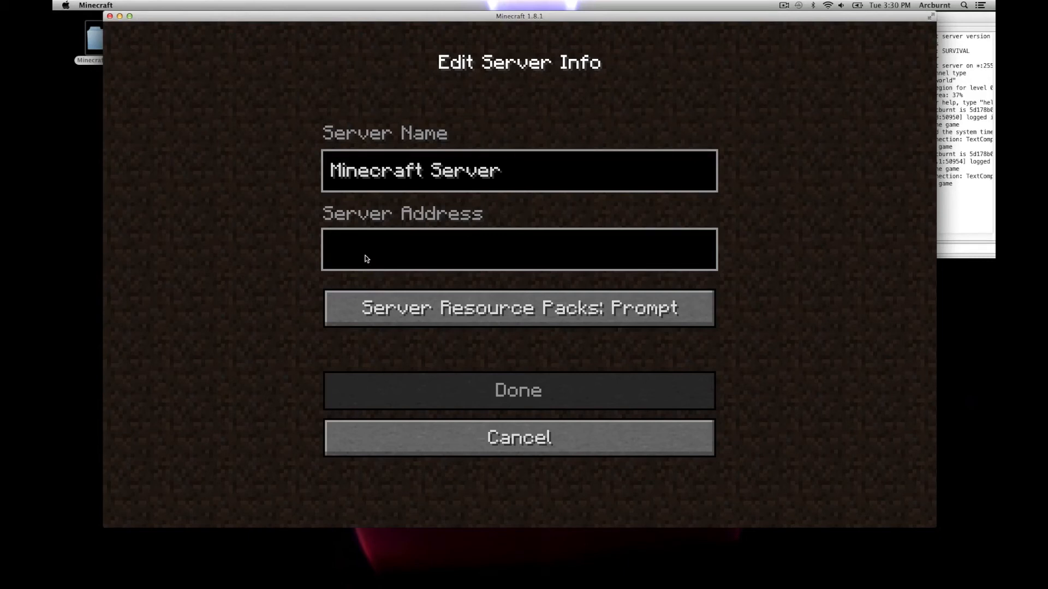
{"action": "type", "text": "72."}
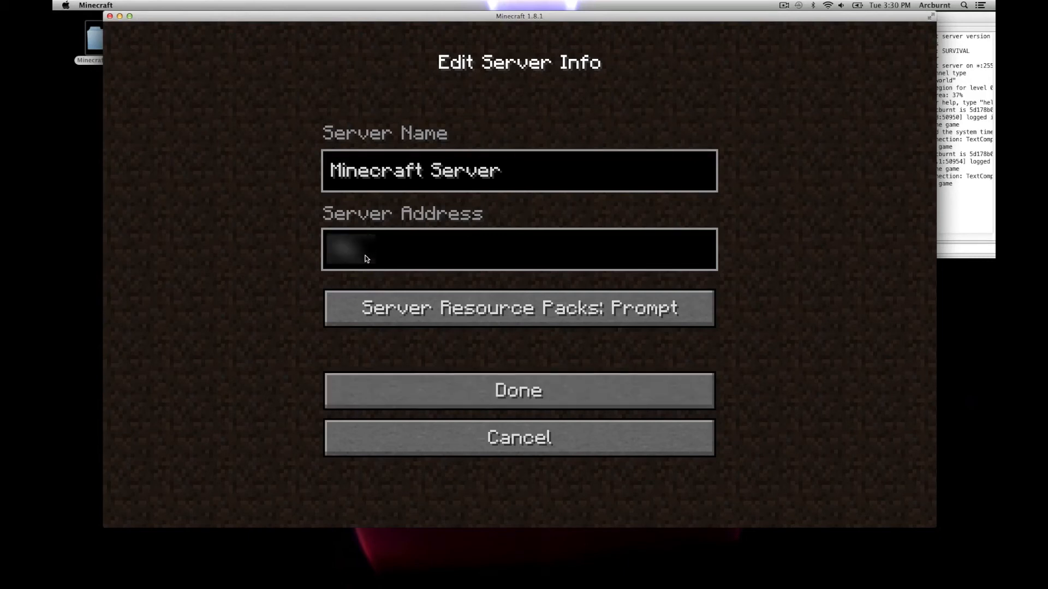
{"action": "type", "text": "222"}
{"action": "type", "text": "."}
{"action": "type", "text": "14"}
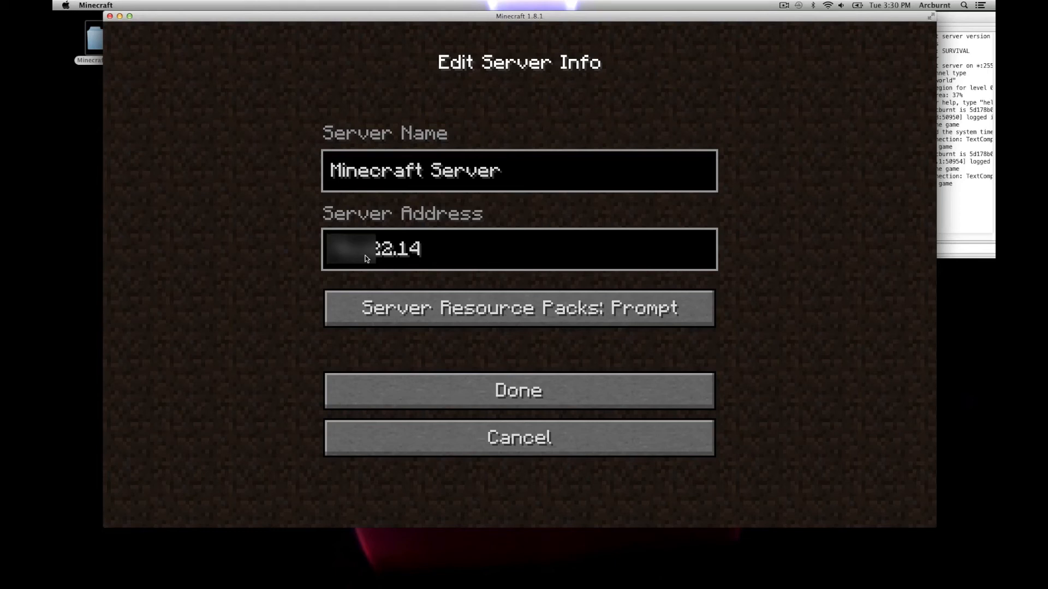
{"action": "type", "text": "3.99:"}
{"action": "type", "text": "25"}
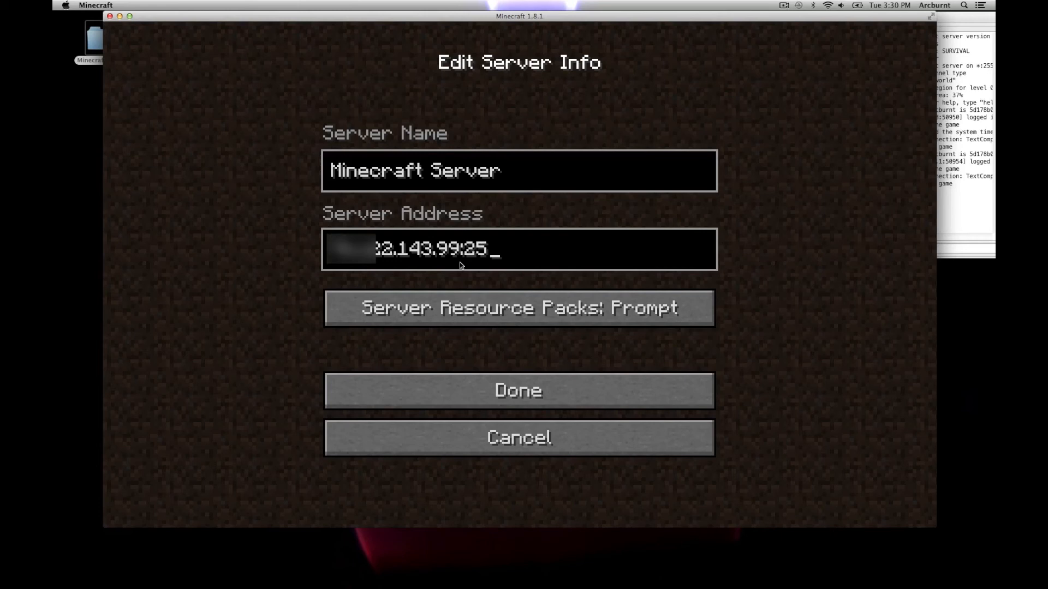
{"action": "type", "text": "565"}
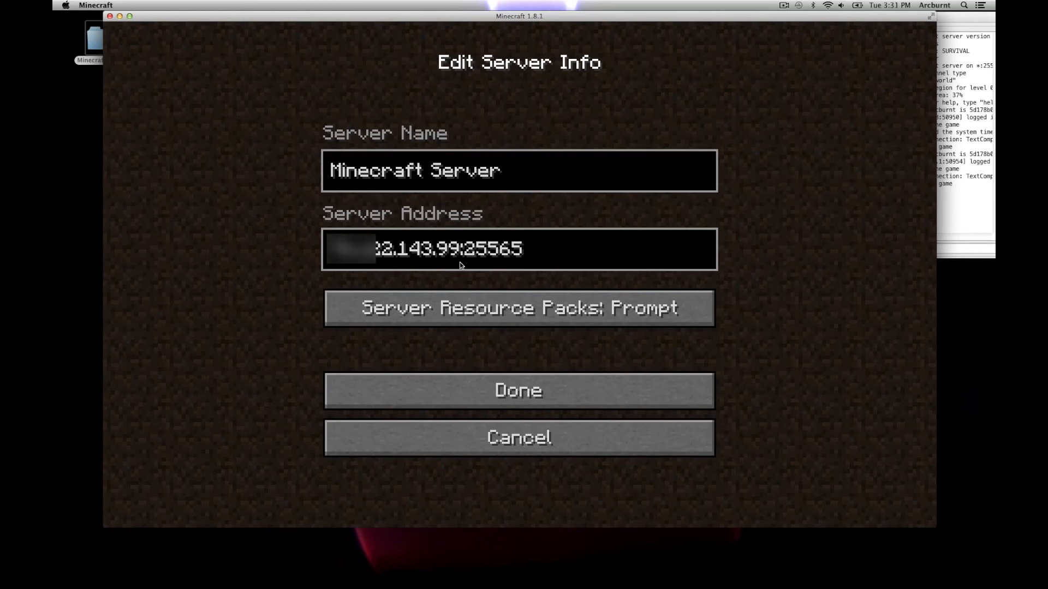
Step: Save the public-IP entry and select the second Minecraft Server row in the list
{"action": "left_click", "coordinate": [519, 397]}
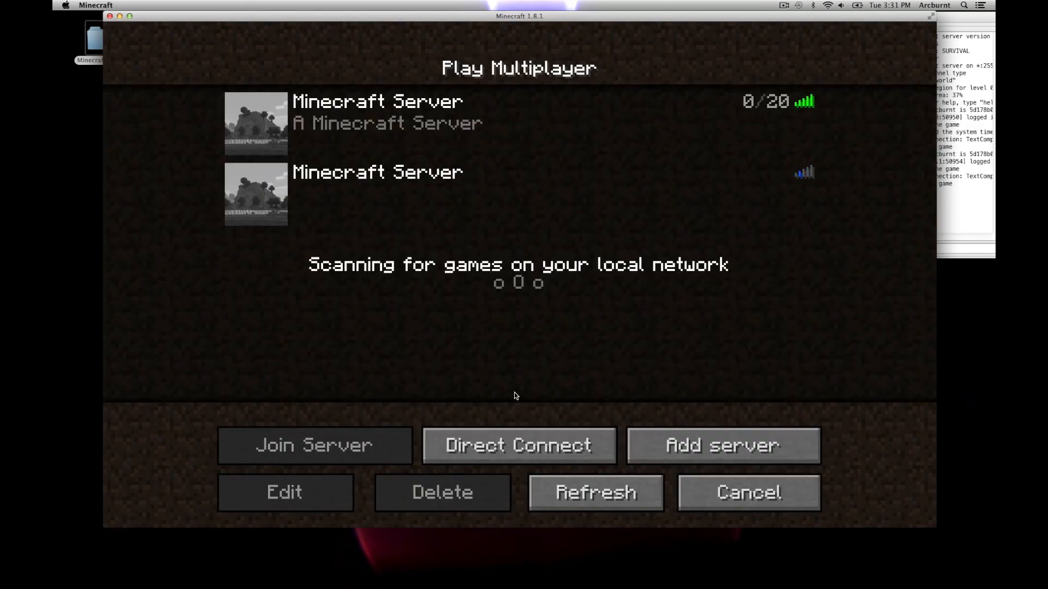
{"action": "mouse_move", "coordinate": [558, 189]}
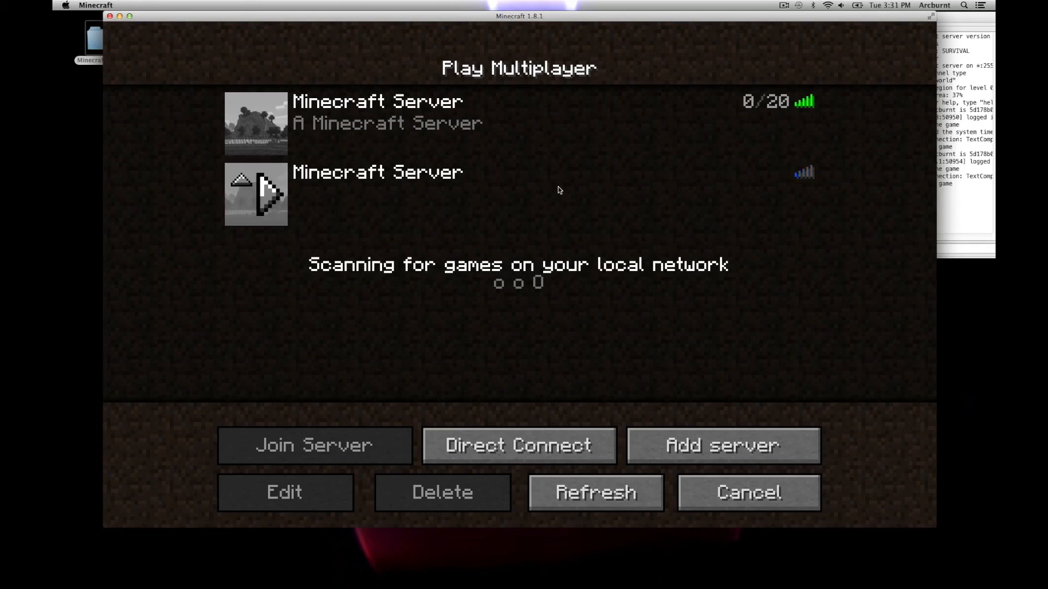
{"action": "left_click", "coordinate": [400, 174]}
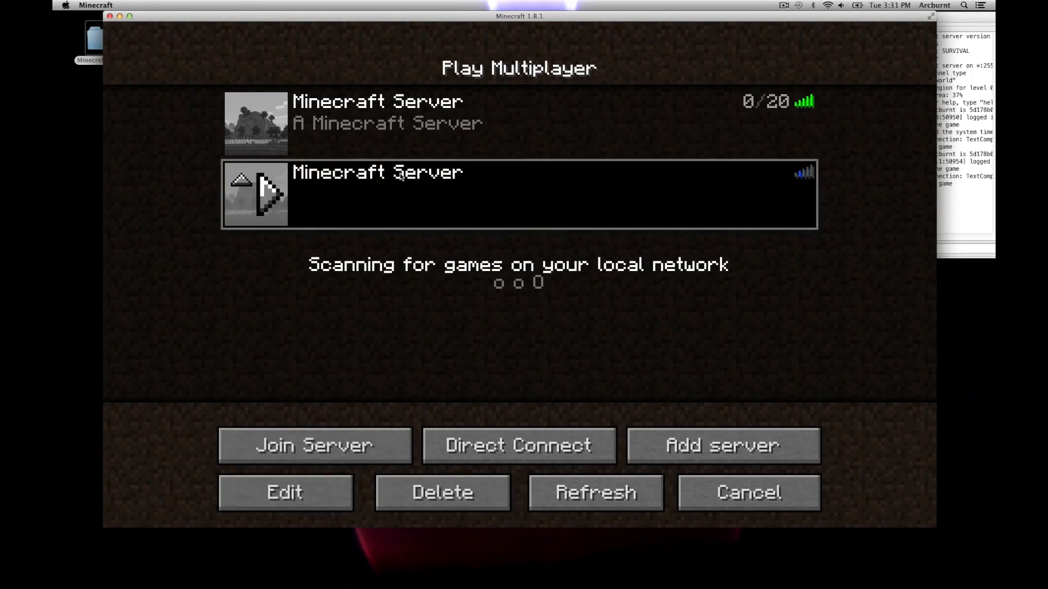